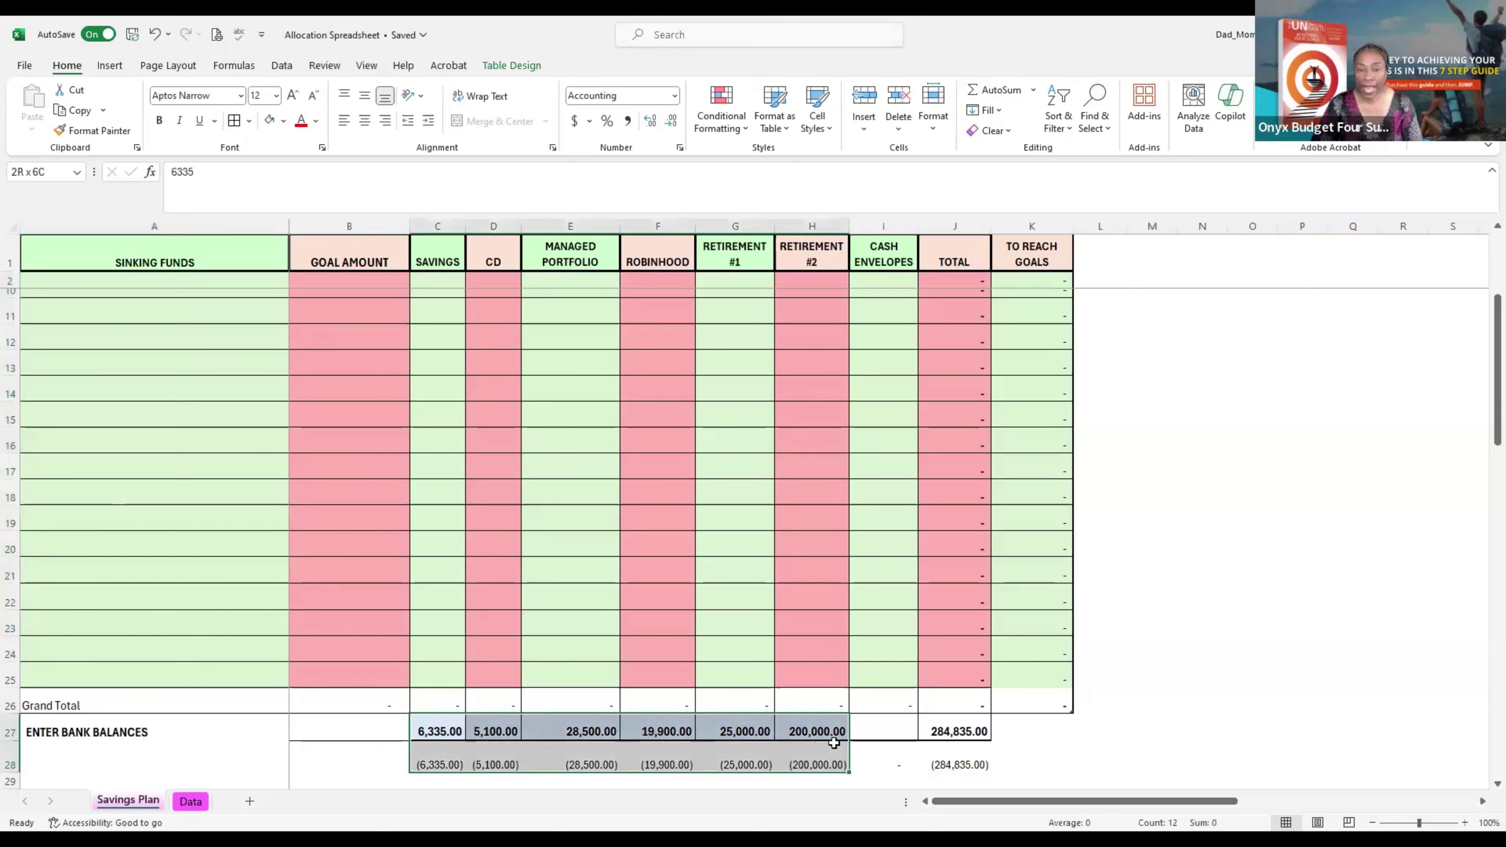
{"action": "left_click_drag", "start_coordinate": [834, 743], "coordinate": [830, 728]}
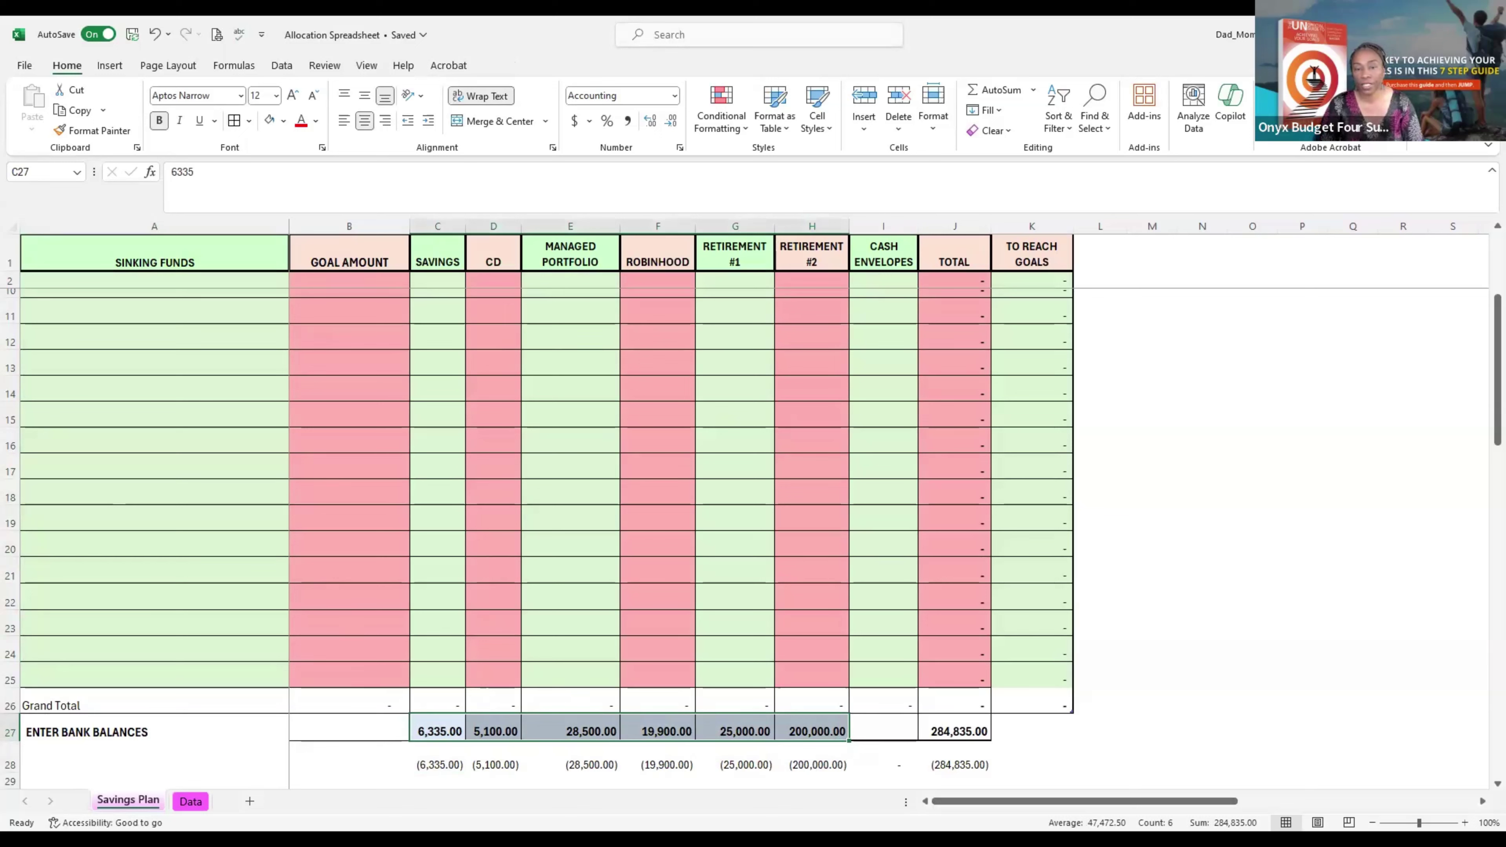
{"action": "left_click_drag", "start_coordinate": [949, 734], "coordinate": [439, 733]}
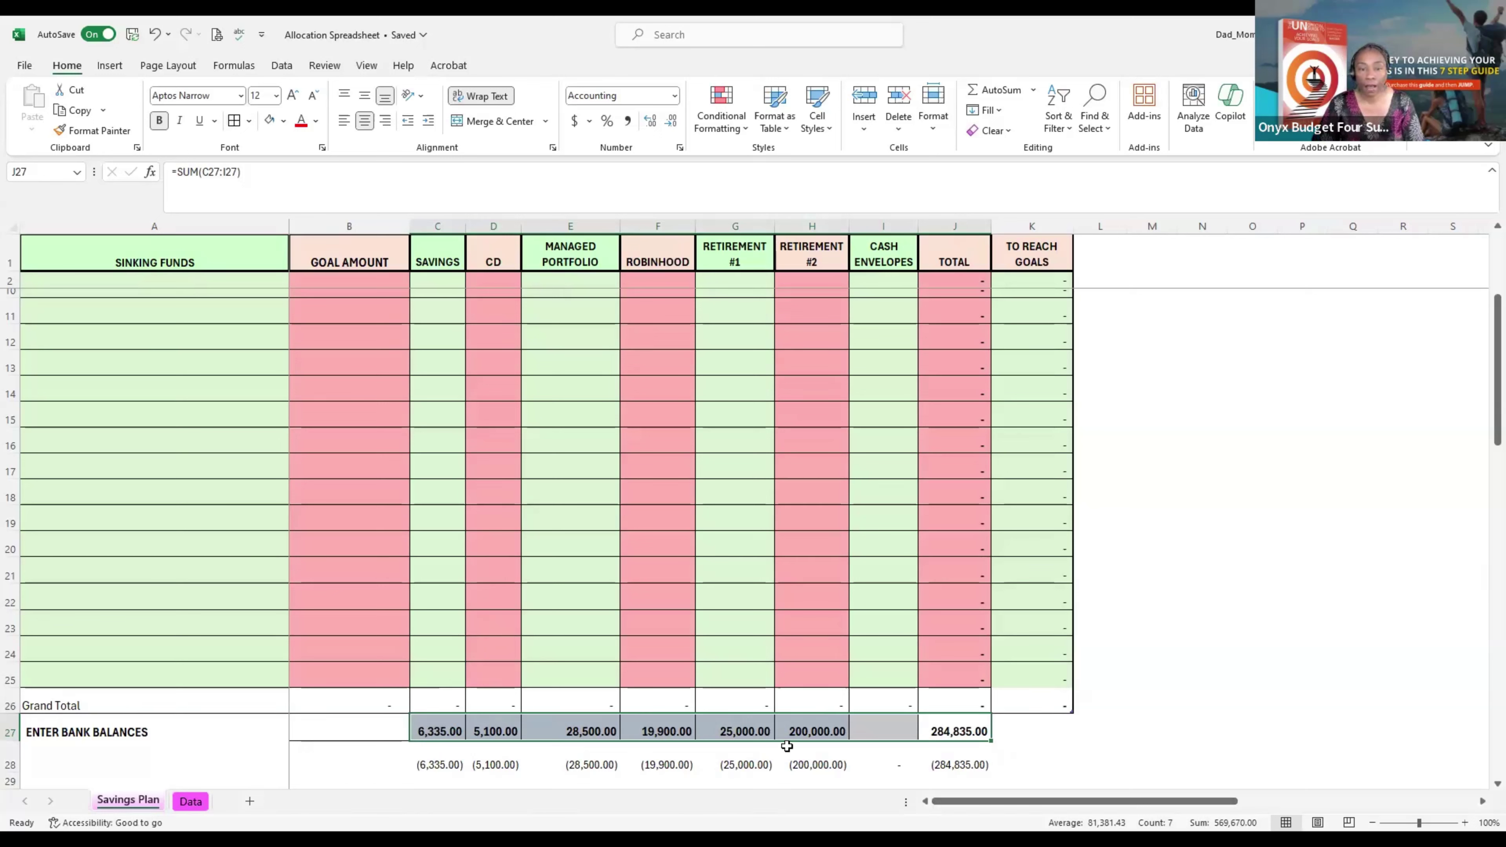
{"action": "left_click", "coordinate": [827, 729]}
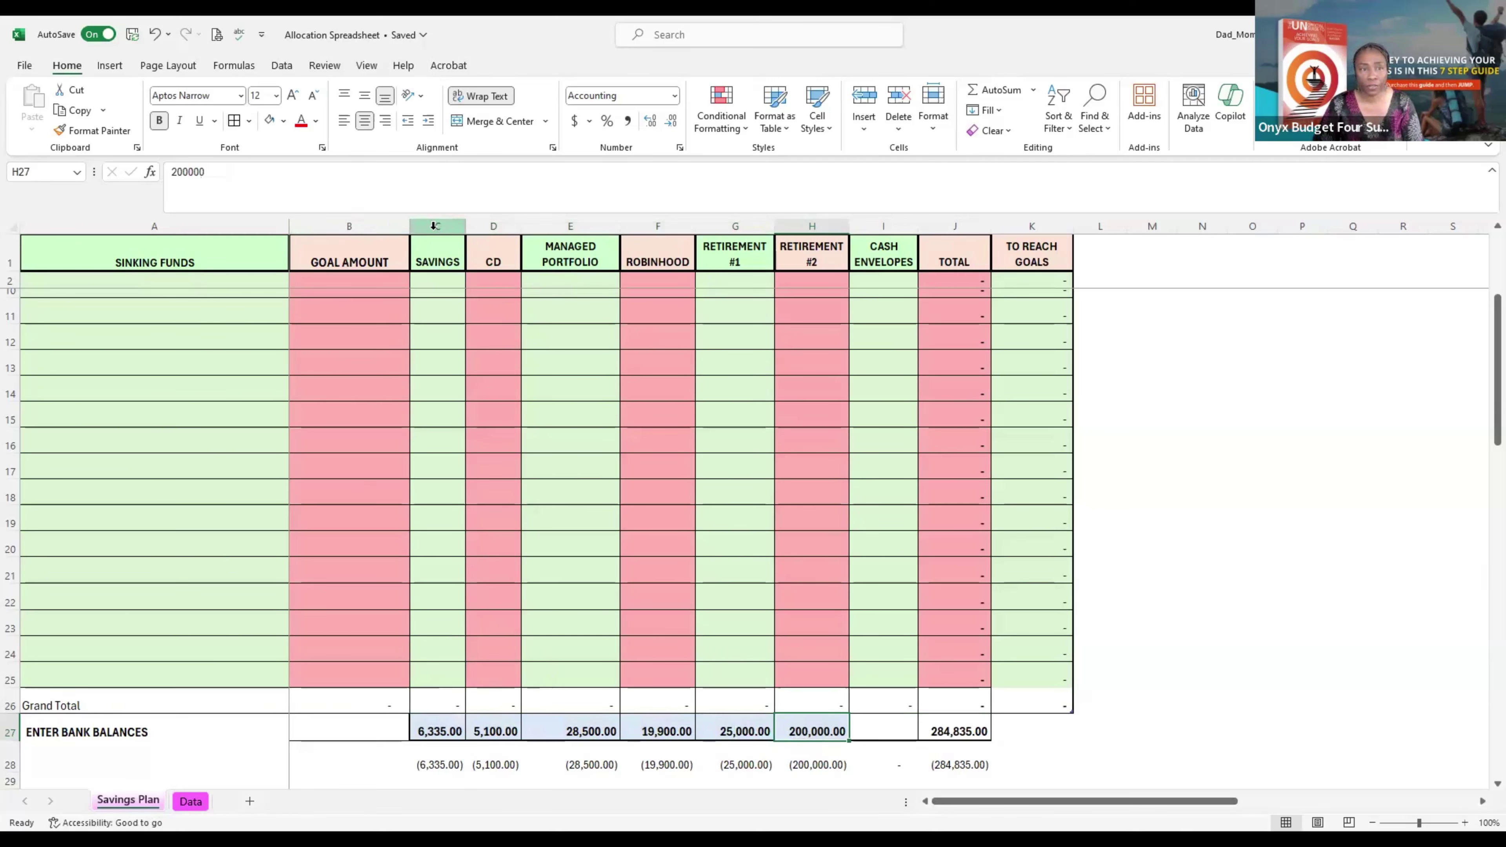
{"action": "left_click_drag", "start_coordinate": [445, 234], "coordinate": [884, 228]}
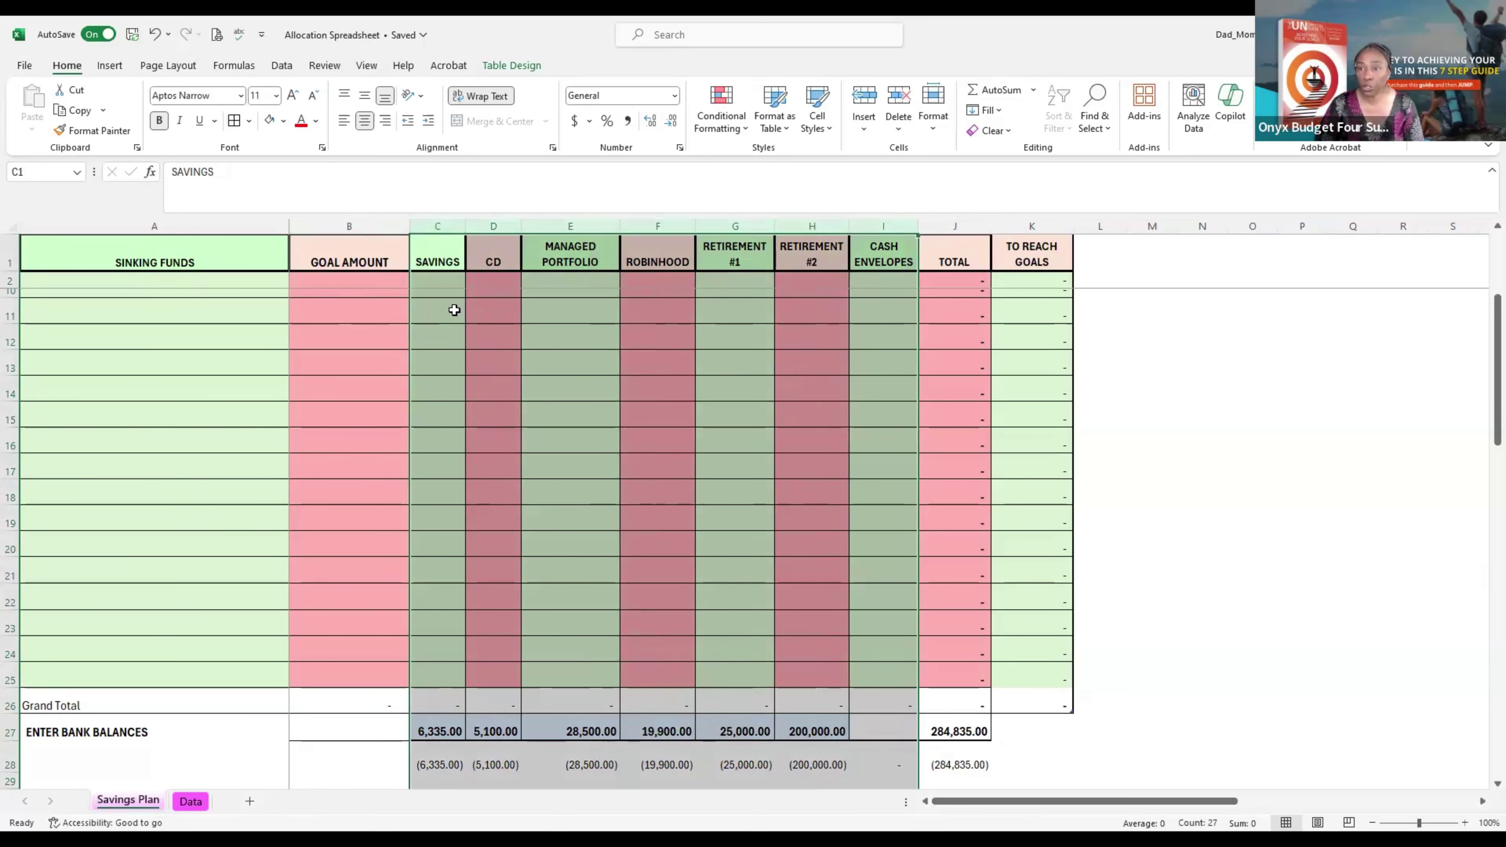
{"action": "left_click", "coordinate": [437, 249]}
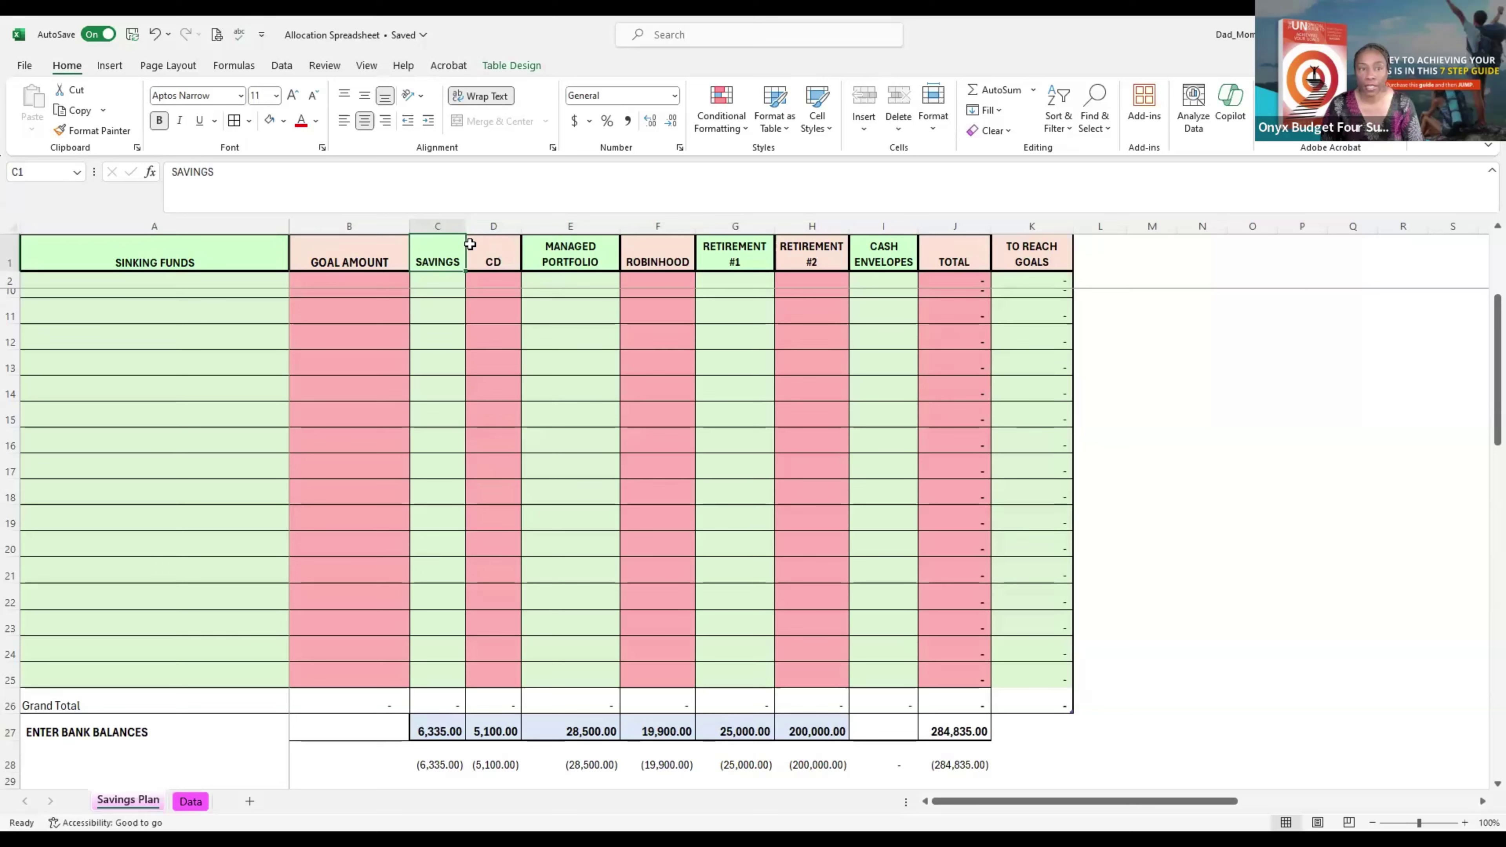
{"action": "left_click_drag", "start_coordinate": [441, 237], "coordinate": [901, 237]}
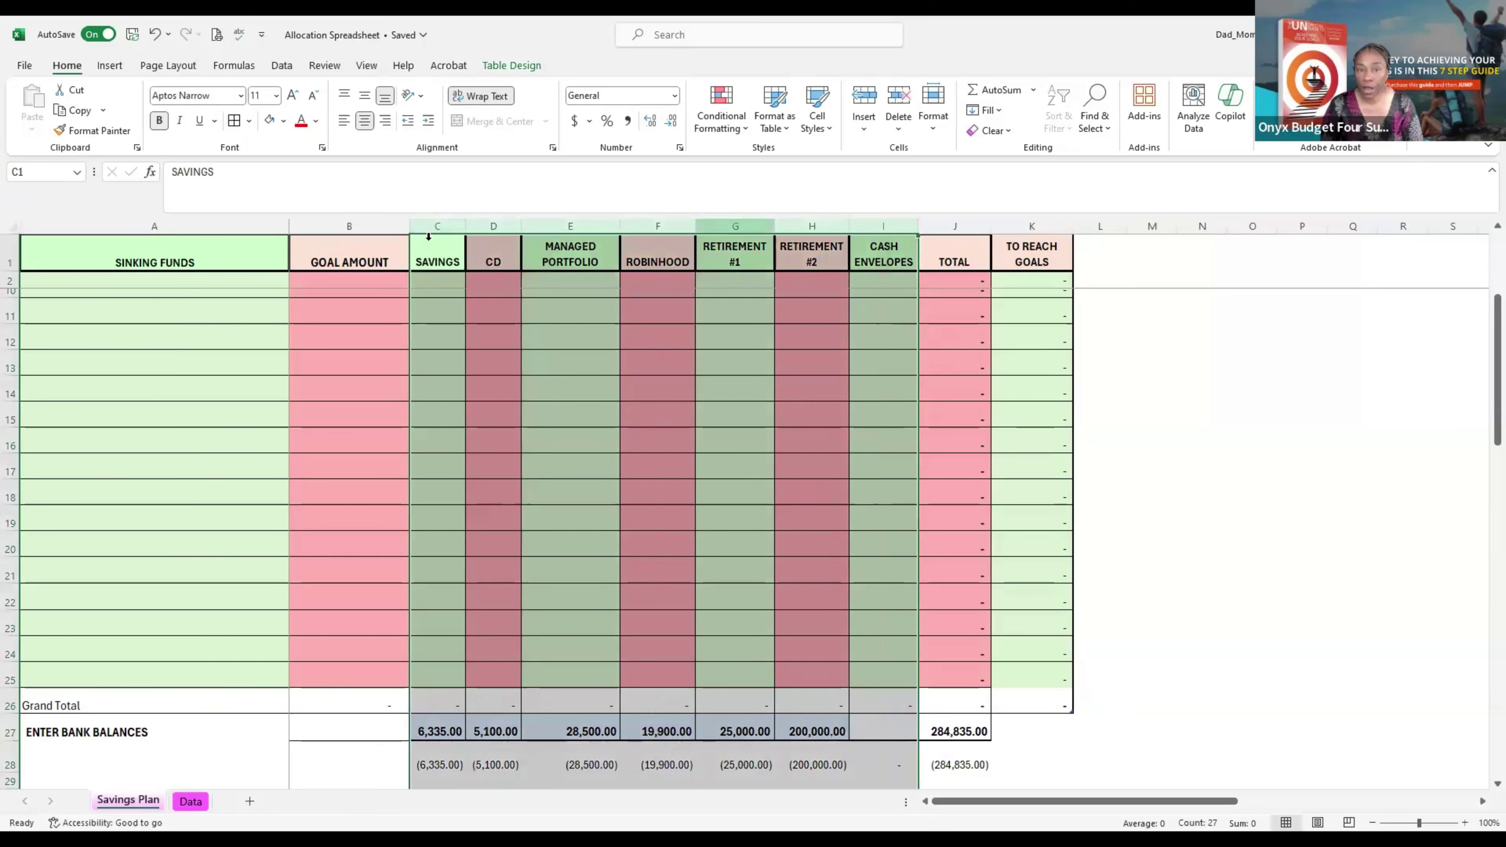
{"action": "key", "text": "Right"}
{"action": "key", "text": "Right"}
{"action": "key", "text": "Right"}
{"action": "key", "text": "Right"}
{"action": "key", "text": "Right"}
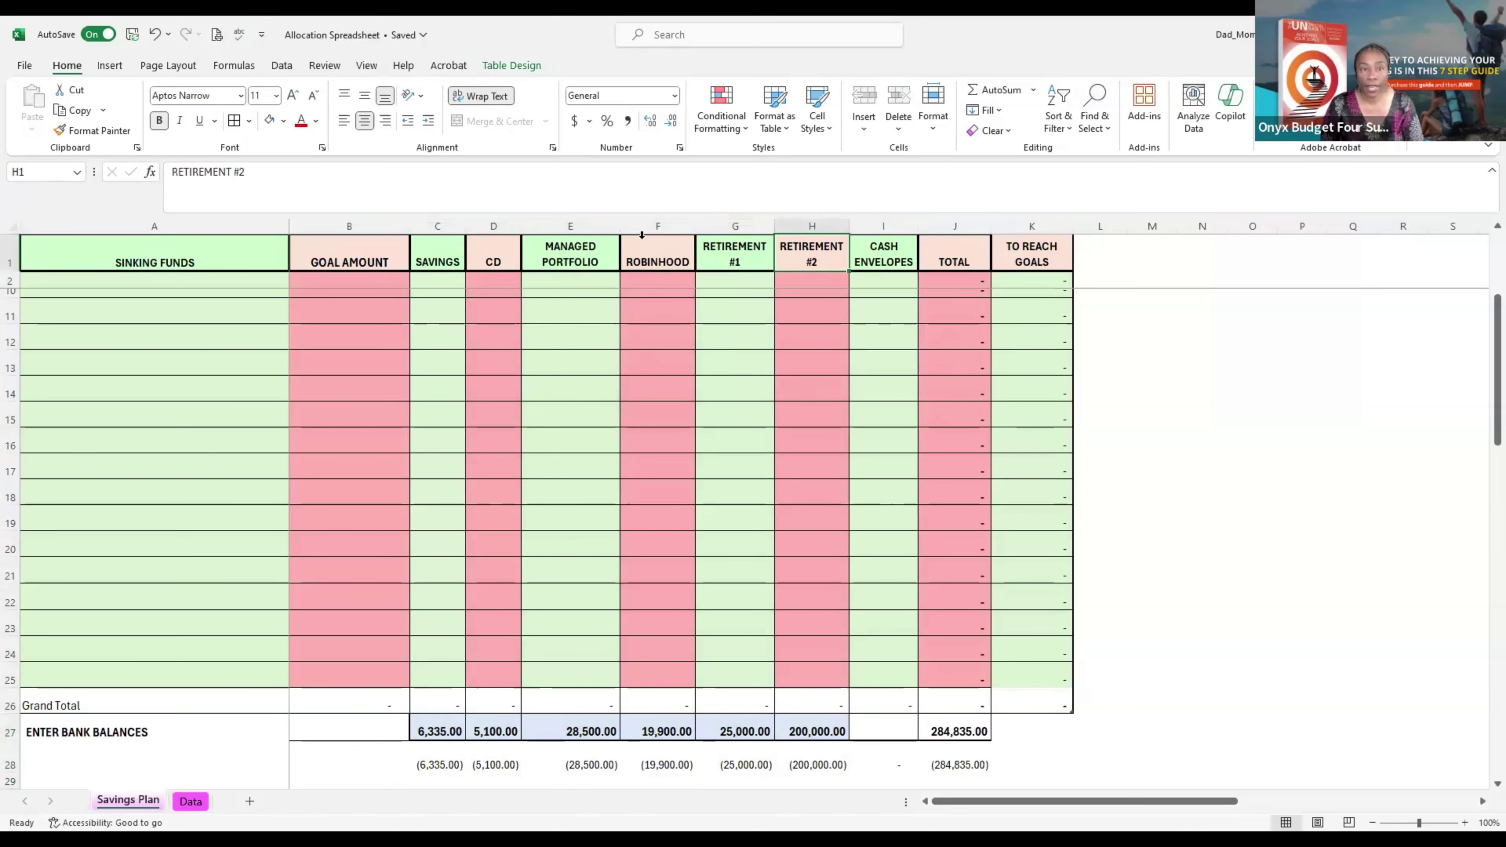
{"action": "key", "text": "ctrl+a"}
{"action": "left_click", "coordinate": [587, 313]}
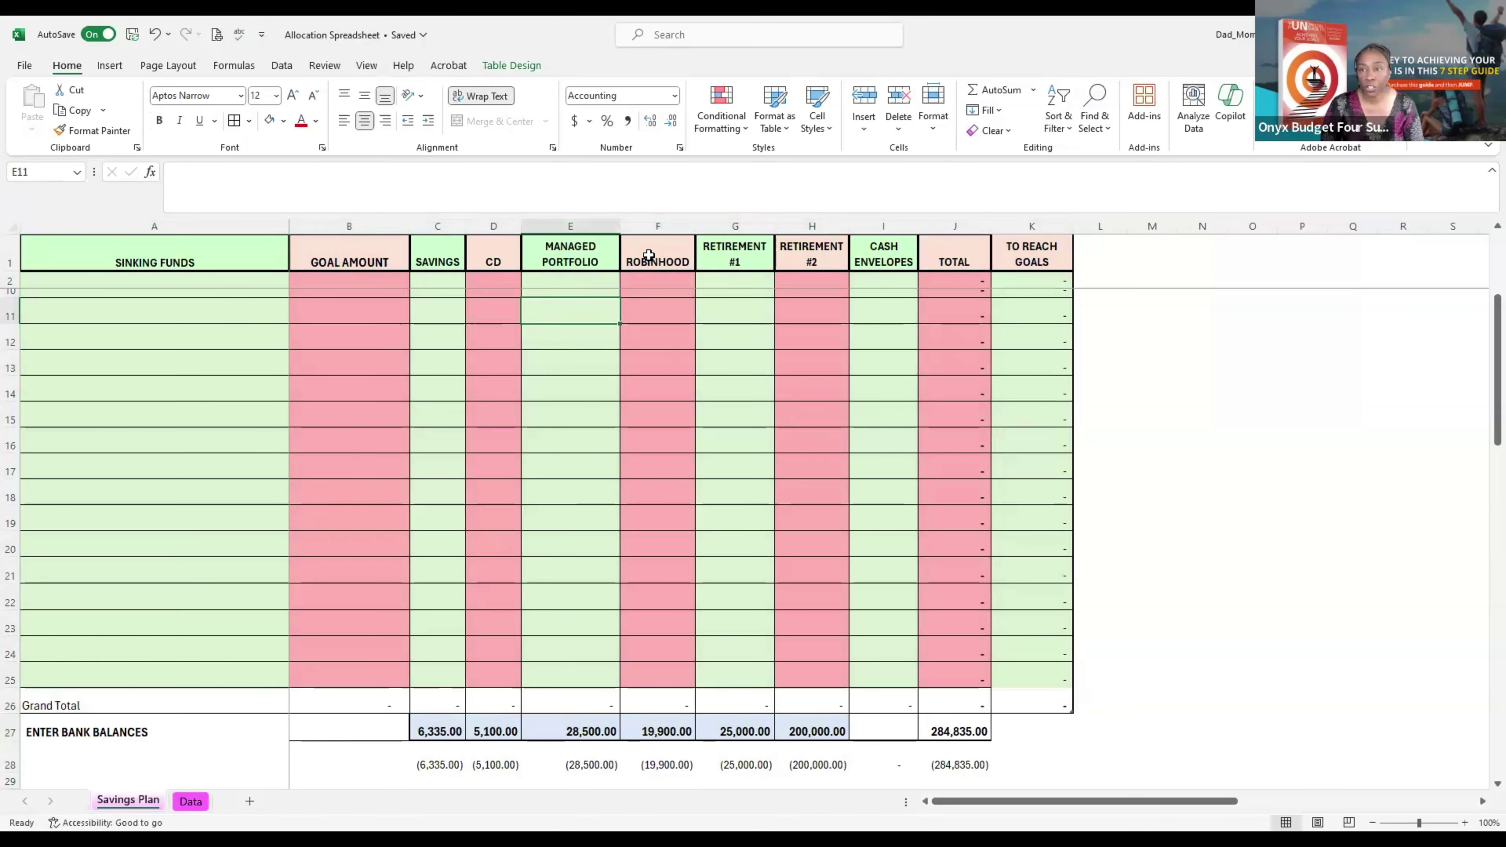
{"action": "left_click", "coordinate": [651, 226]}
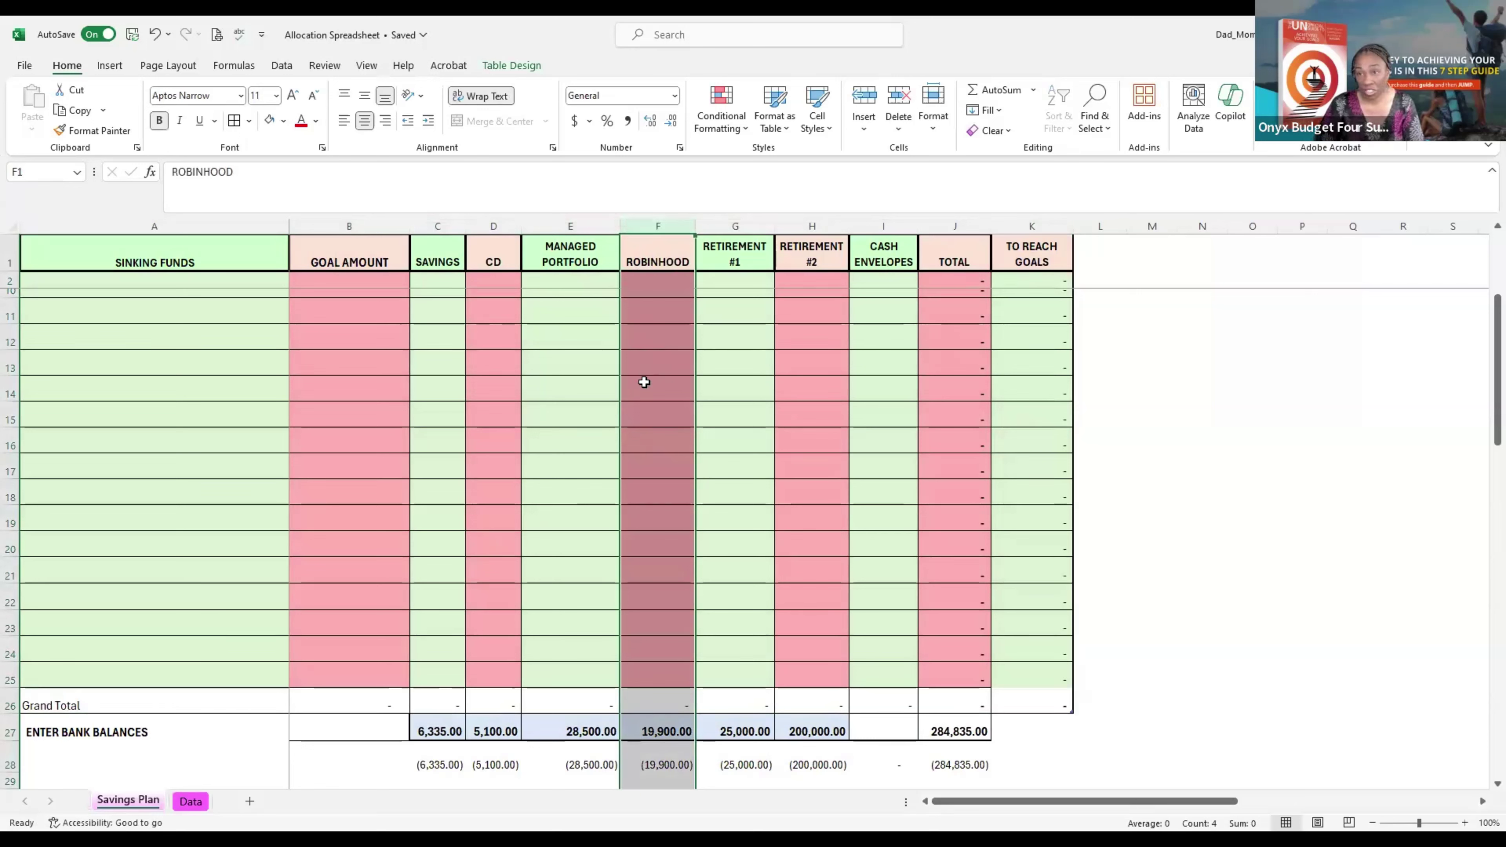
{"action": "left_click", "coordinate": [731, 368]}
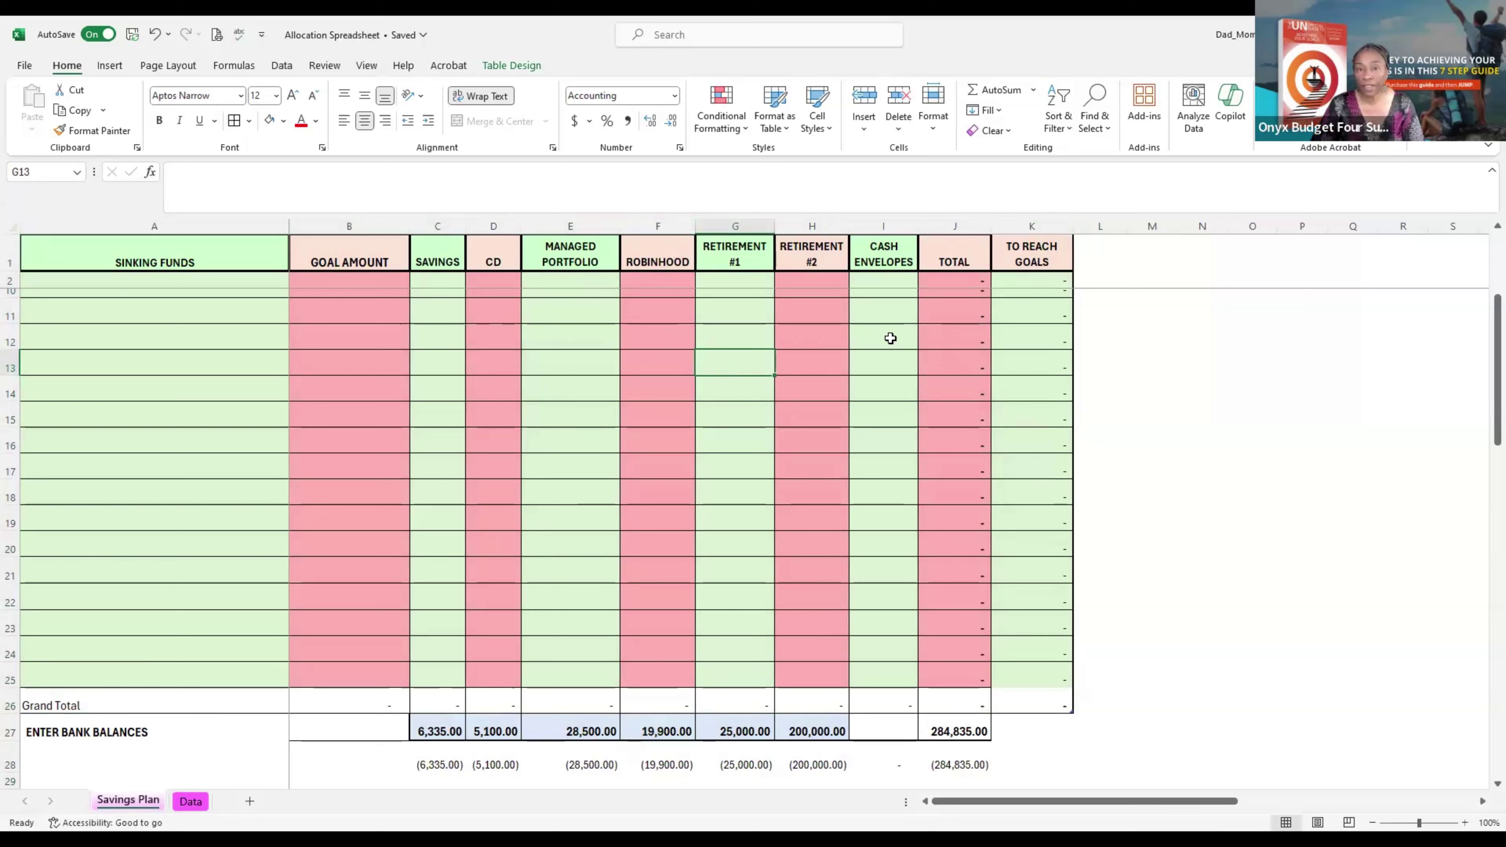
{"action": "left_click", "coordinate": [876, 312]}
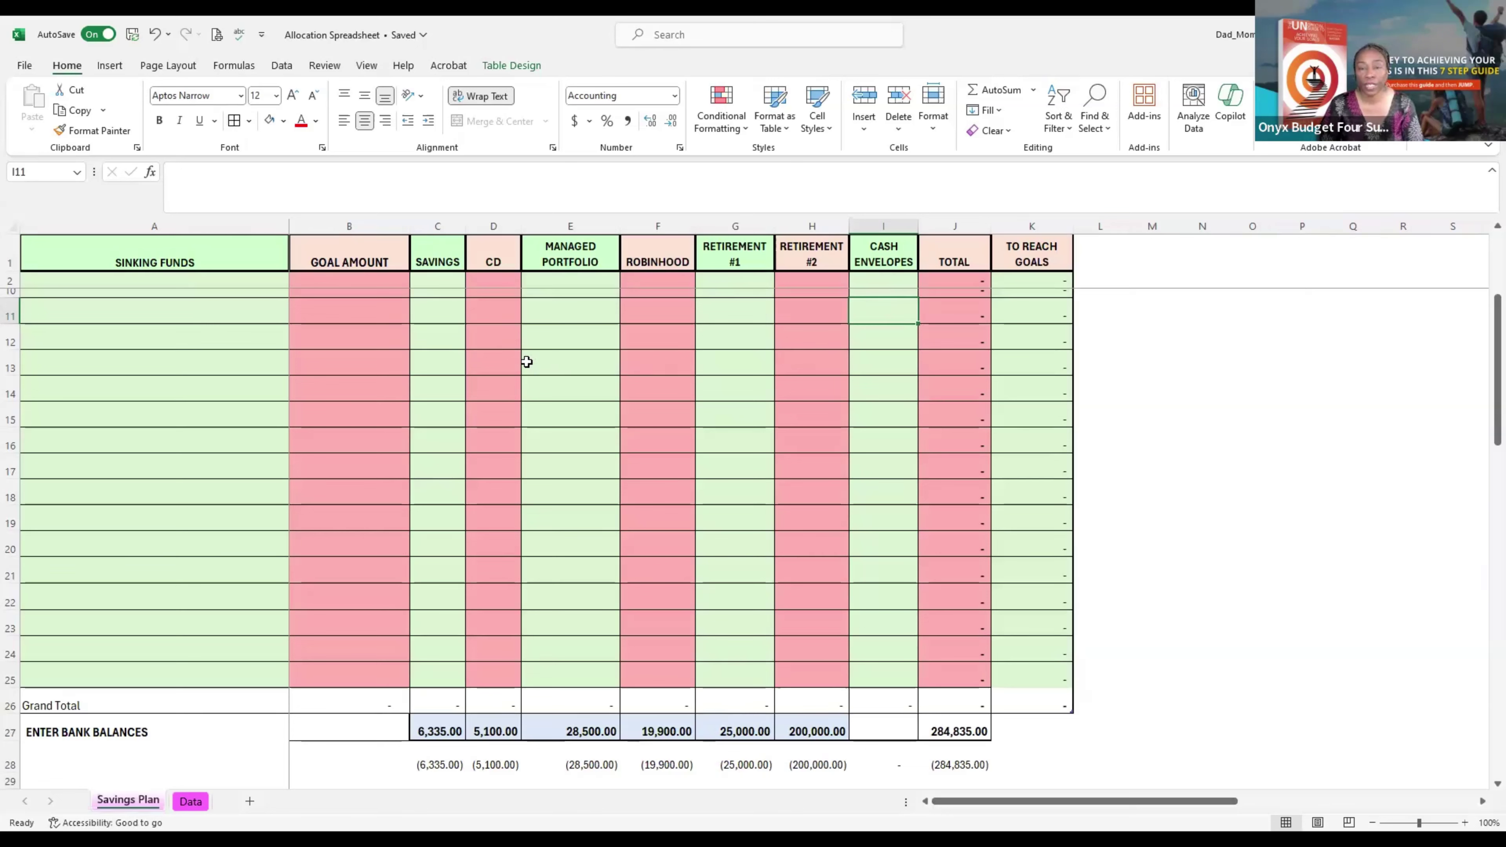
{"action": "left_click", "coordinate": [509, 322]}
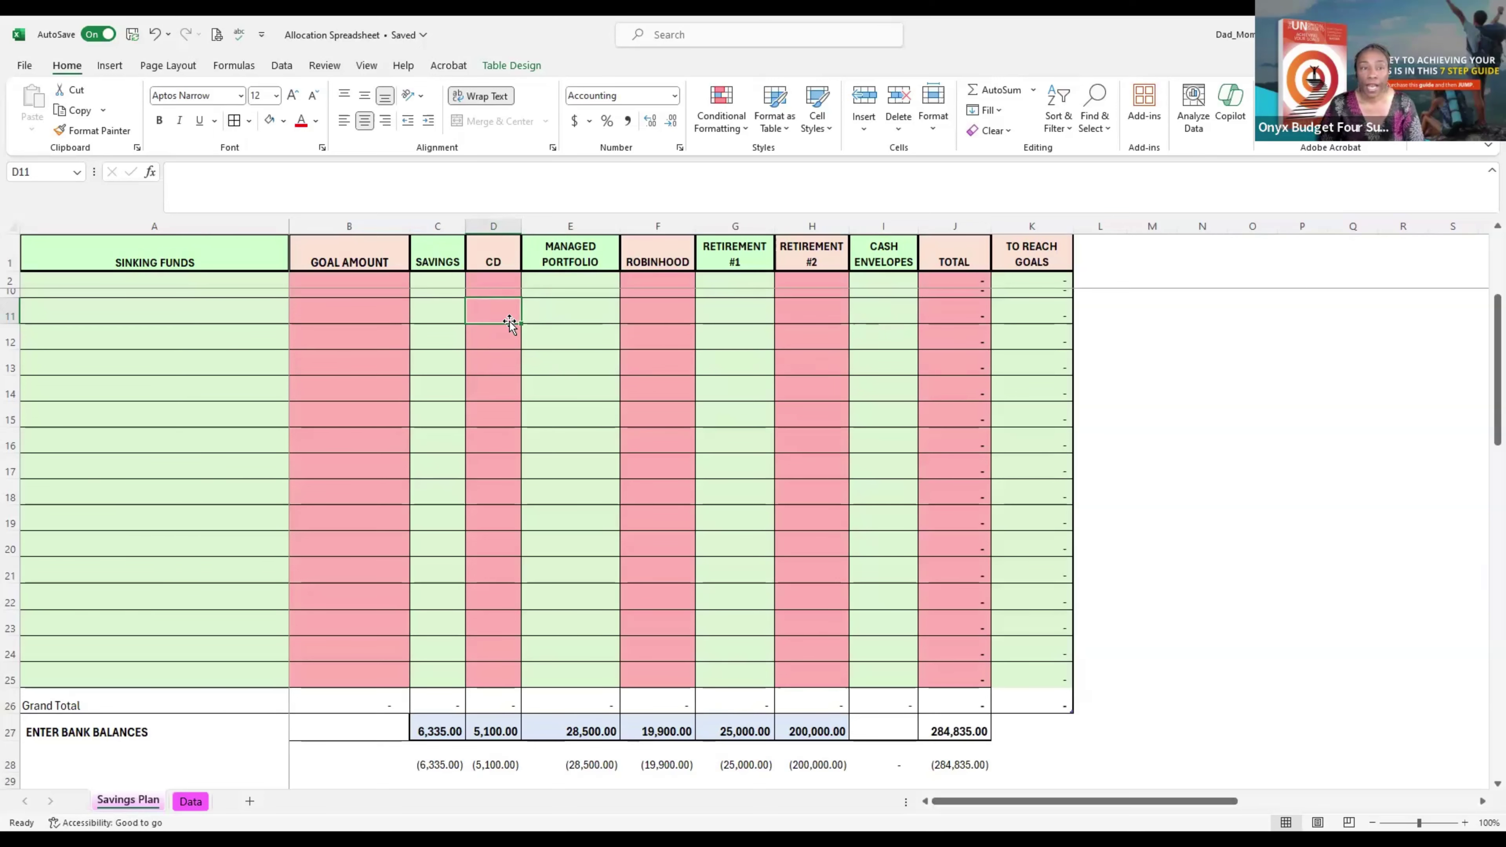
{"action": "scroll", "coordinate": [437, 290], "scroll_direction": "up", "scroll_amount": 1}
{"action": "left_click", "coordinate": [595, 307]}
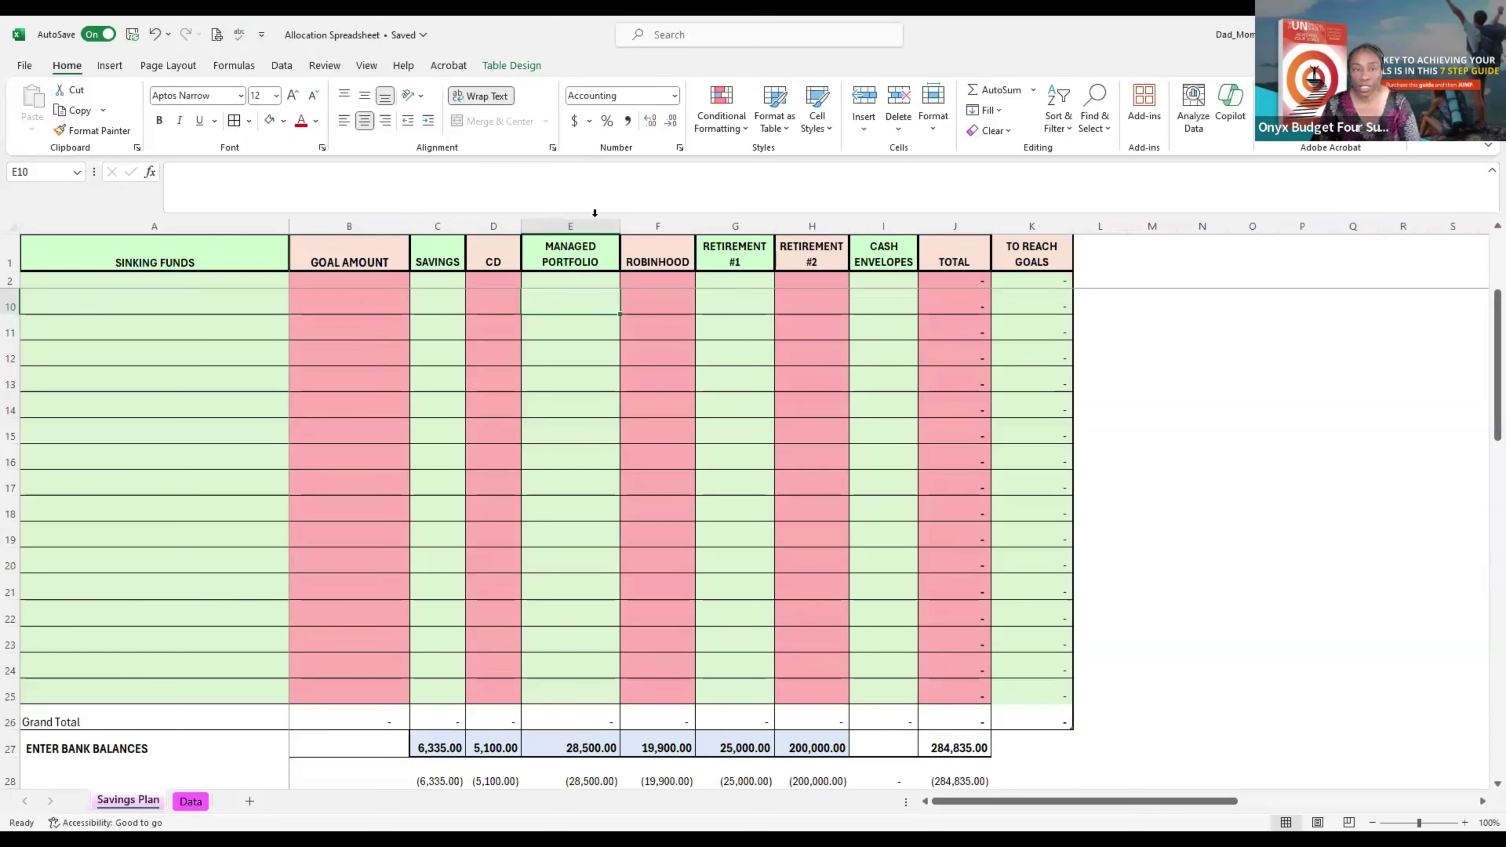
{"action": "left_click_drag", "start_coordinate": [902, 227], "coordinate": [458, 220]}
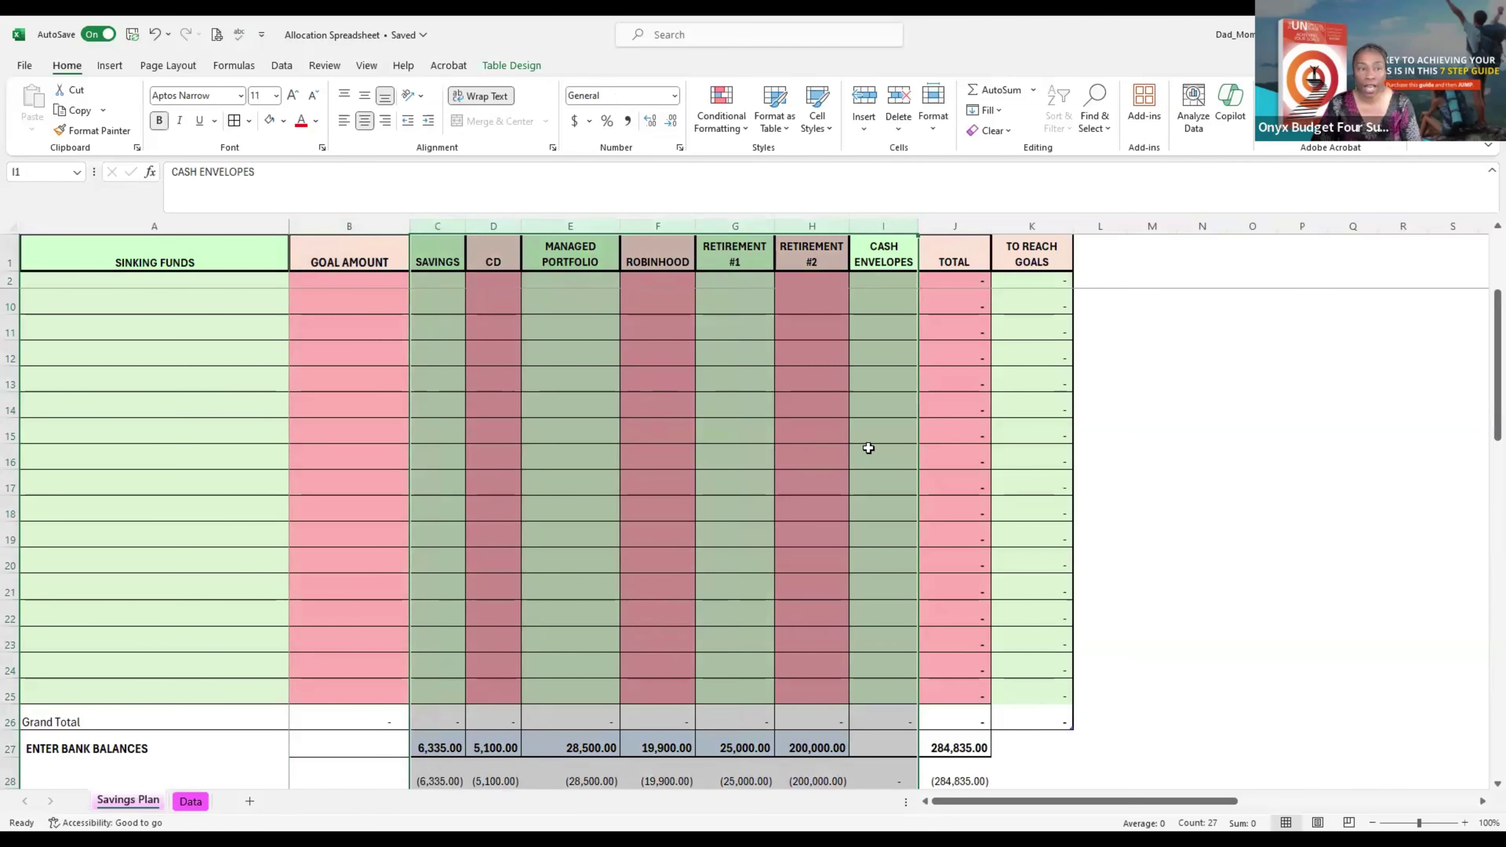
{"action": "left_click", "coordinate": [316, 328]}
Step: Copy the Data sheet fund names A2:A23 and paste them at Savings Plan cell A2
{"action": "left_click", "coordinate": [337, 233]}
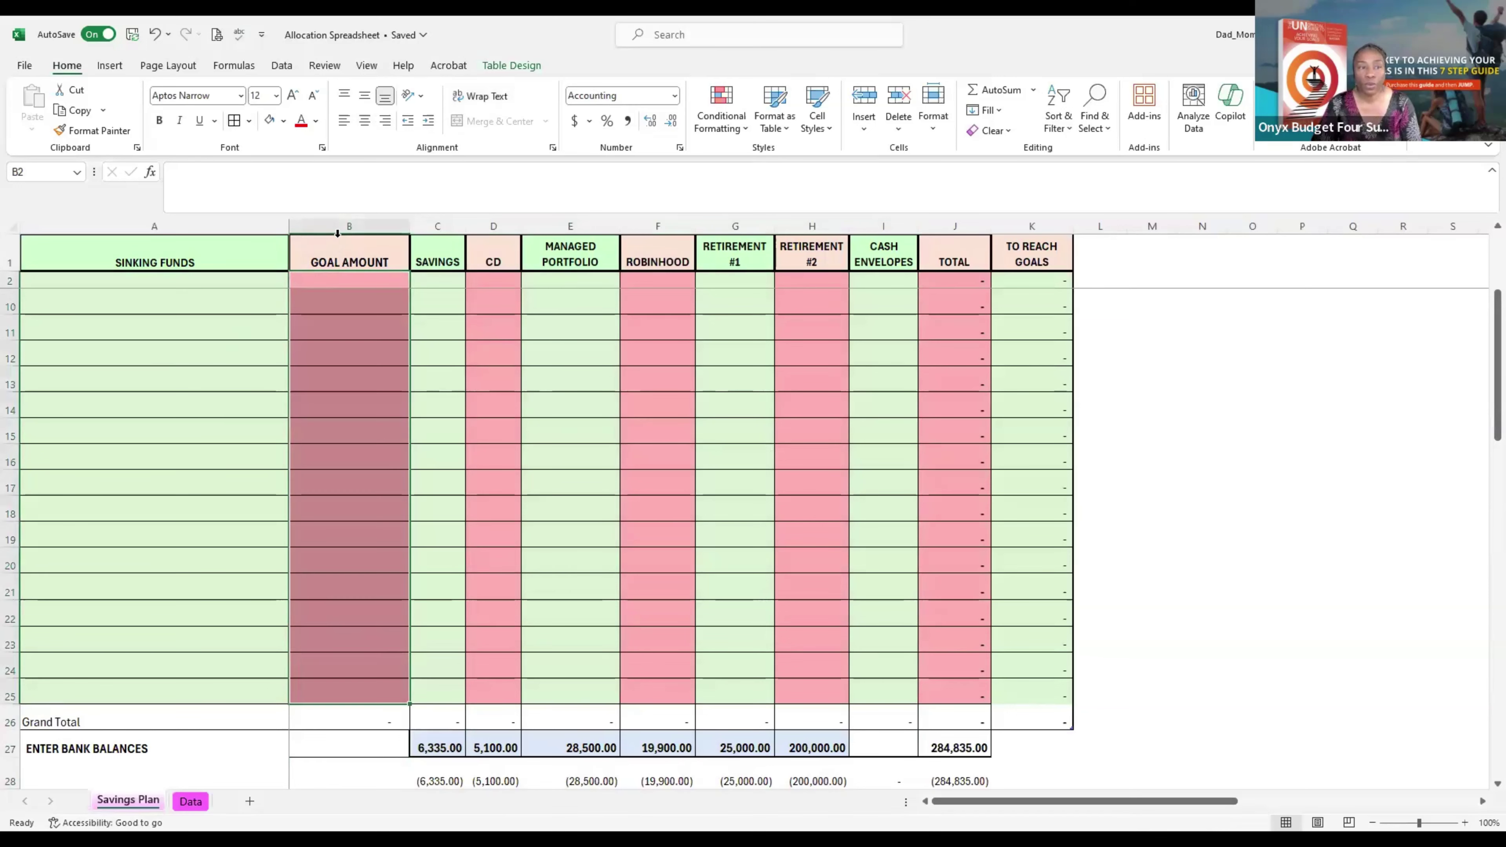
{"action": "left_click", "coordinate": [111, 258]}
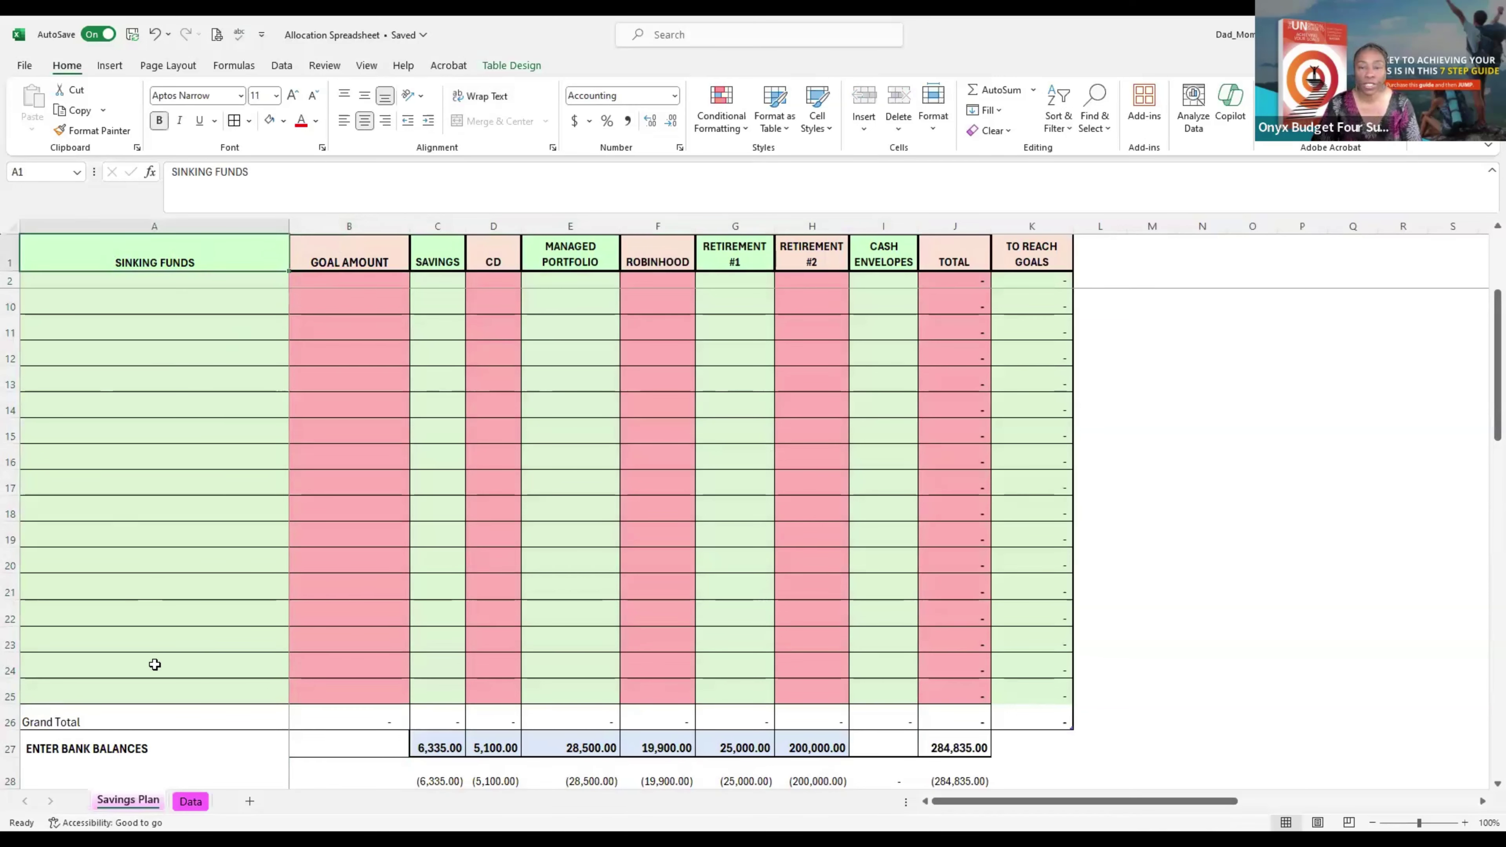
{"action": "scroll", "coordinate": [166, 718], "scroll_direction": "up", "scroll_amount": 2}
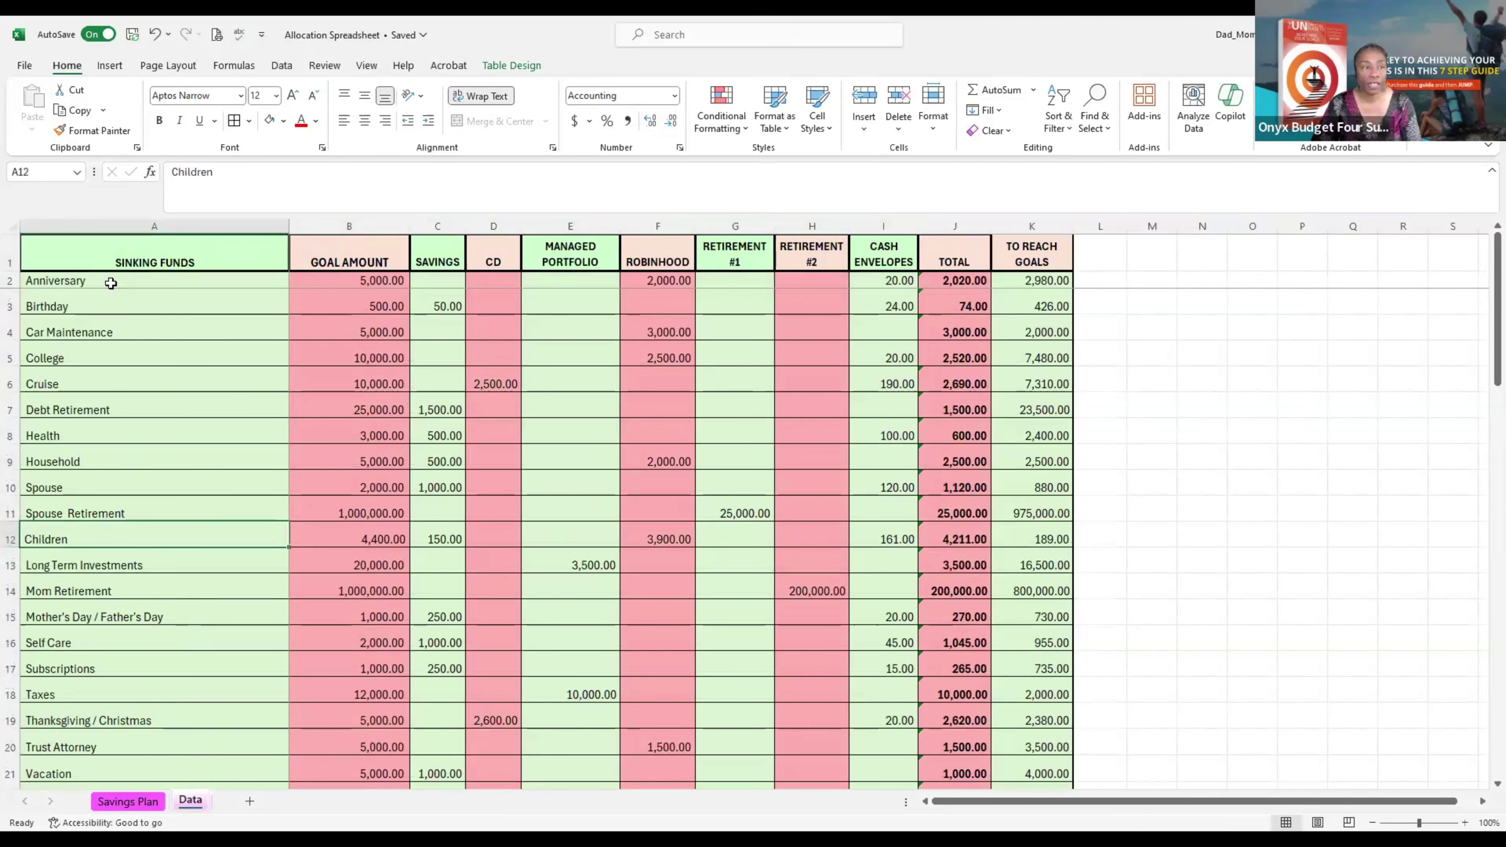
{"action": "left_click_drag", "start_coordinate": [111, 283], "coordinate": [103, 721]}
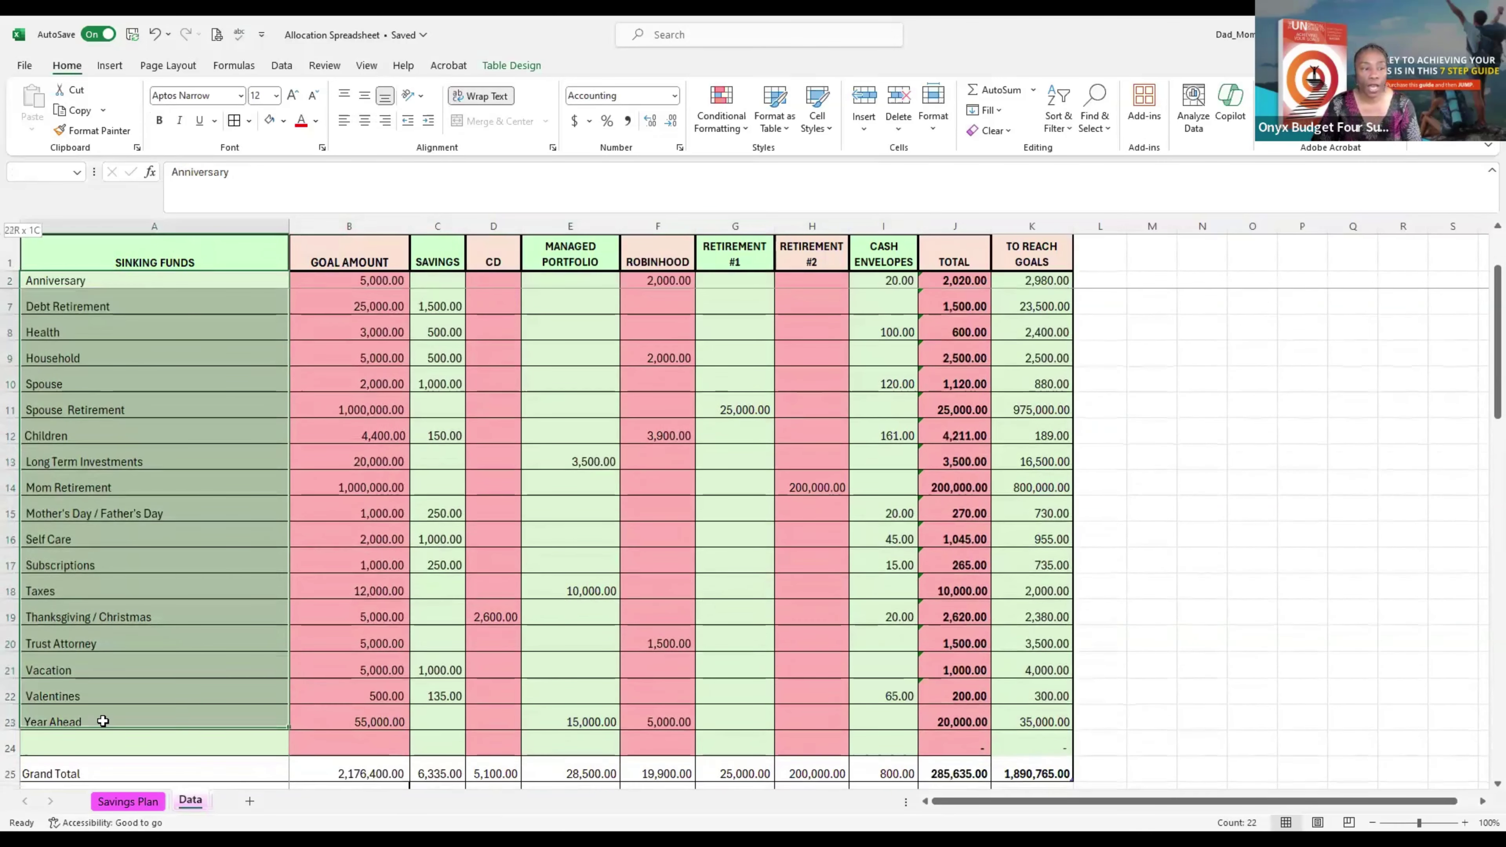
{"action": "right_click", "coordinate": [121, 596]}
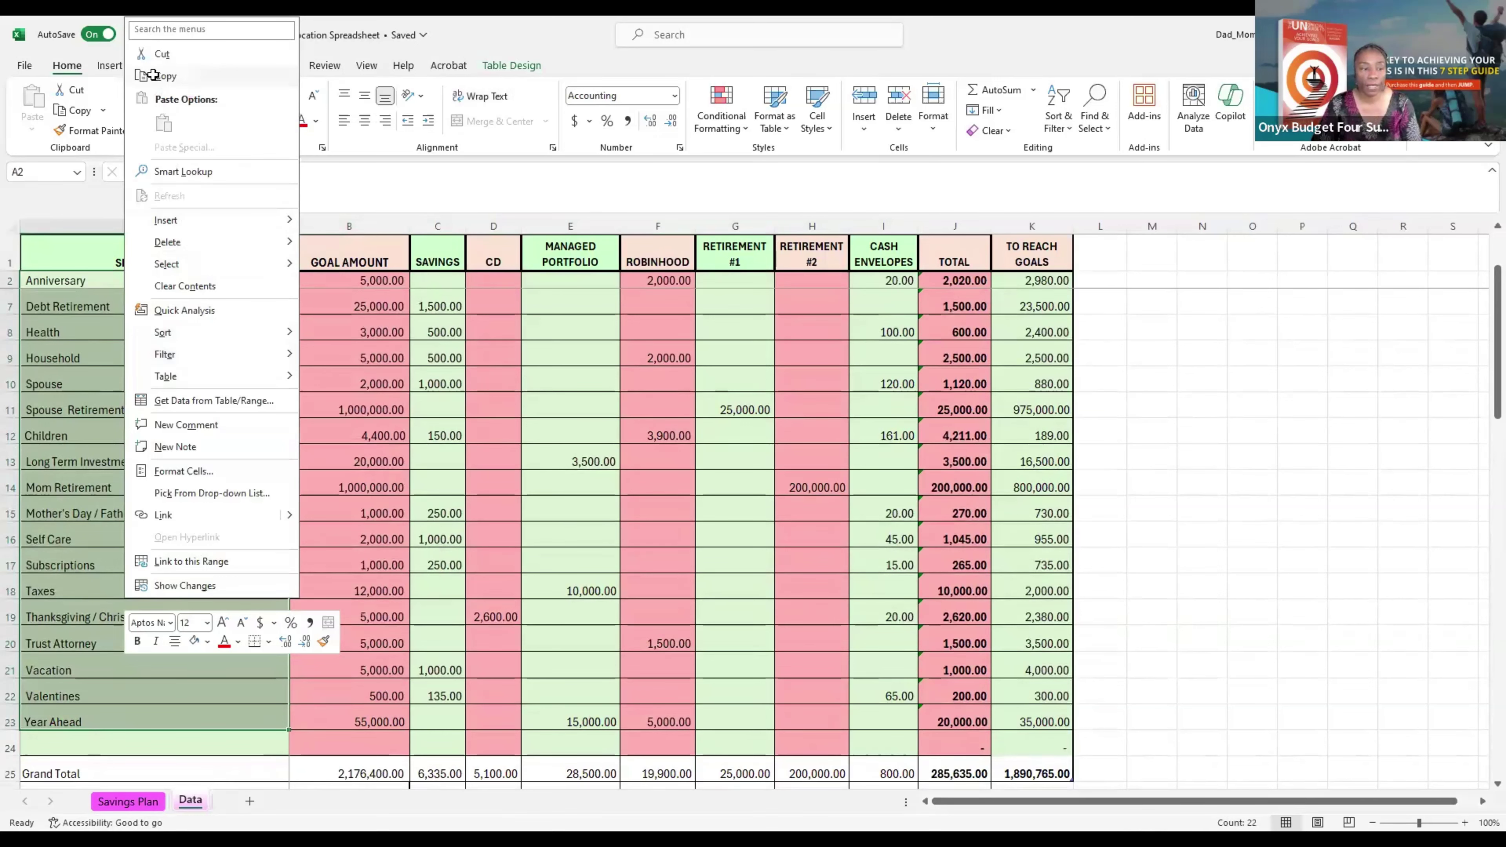
{"action": "key", "text": "c"}
{"action": "left_click", "coordinate": [127, 800]}
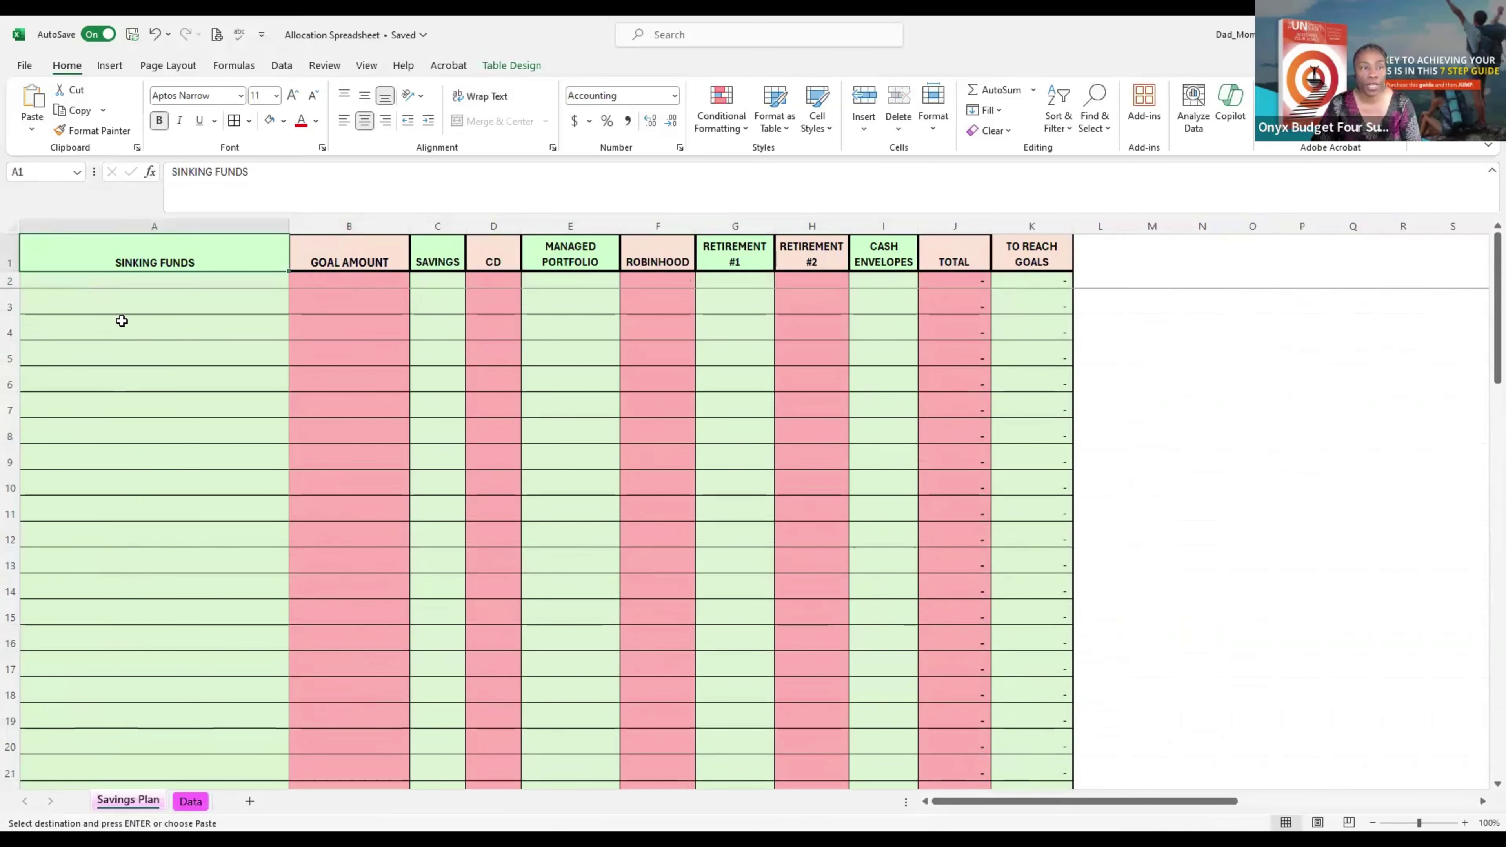
{"action": "left_click", "coordinate": [119, 277]}
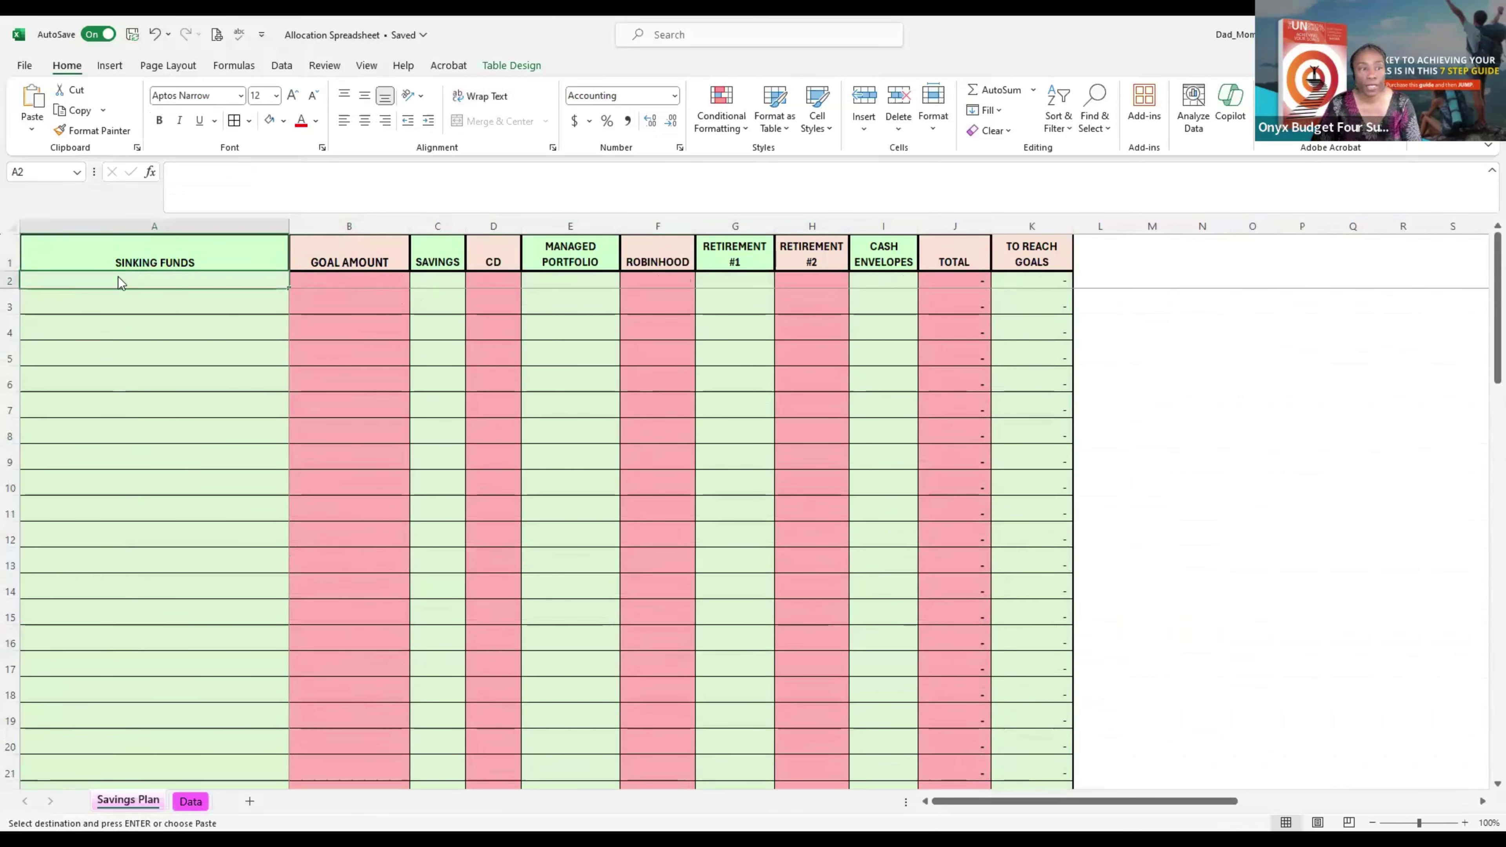
{"action": "right_click", "coordinate": [118, 280]}
{"action": "left_click", "coordinate": [158, 356]}
{"action": "left_click", "coordinate": [95, 401]}
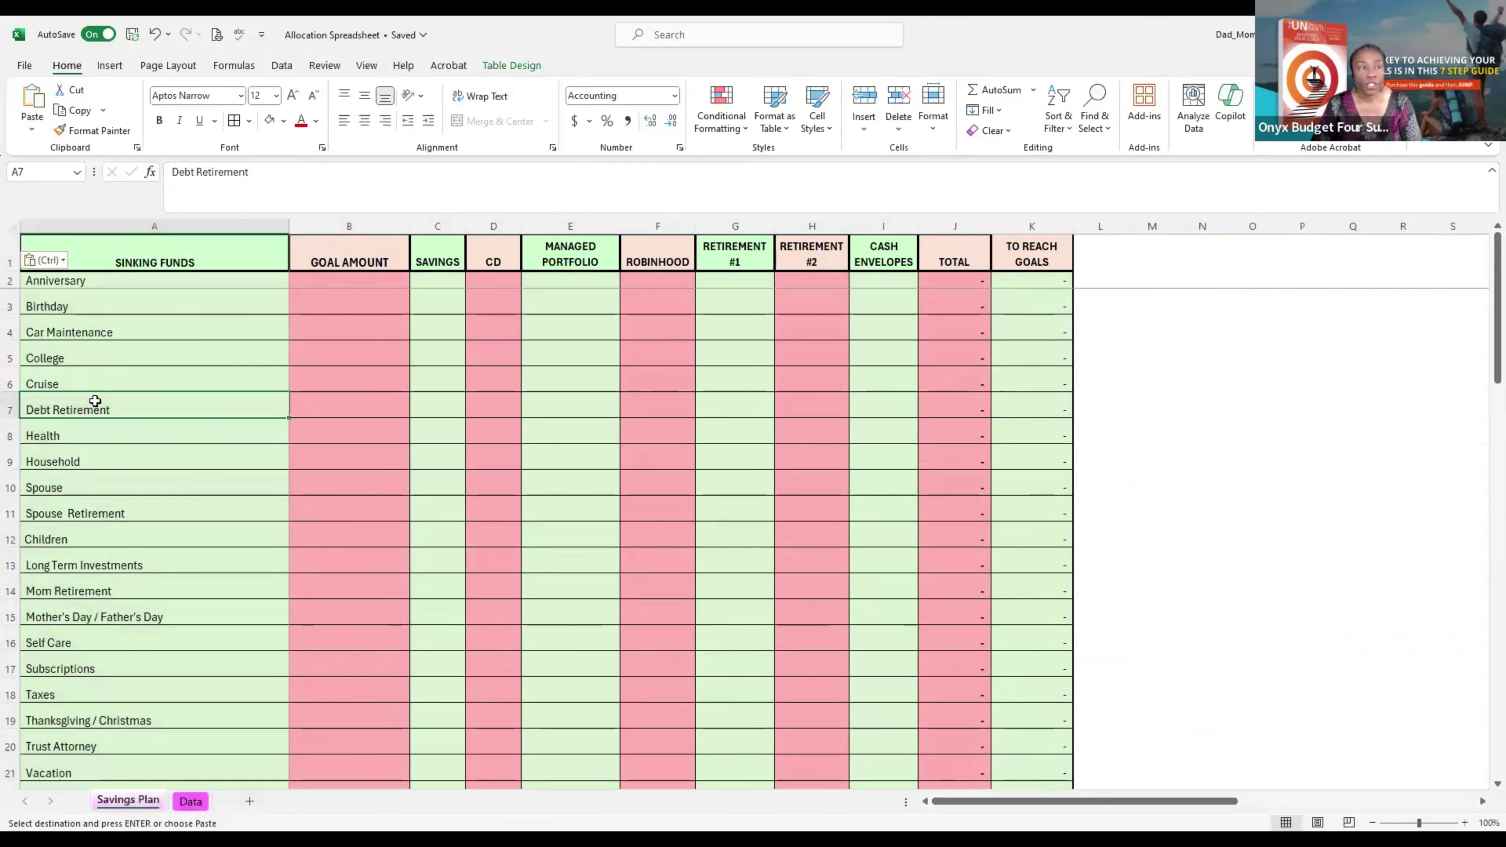
Step: Inspect the bank balances row C27:H27, then return to the Anniversary fund cell
{"action": "scroll", "coordinate": [95, 410], "scroll_direction": "down", "scroll_amount": 5}
{"action": "left_click_drag", "start_coordinate": [428, 584], "coordinate": [835, 586]}
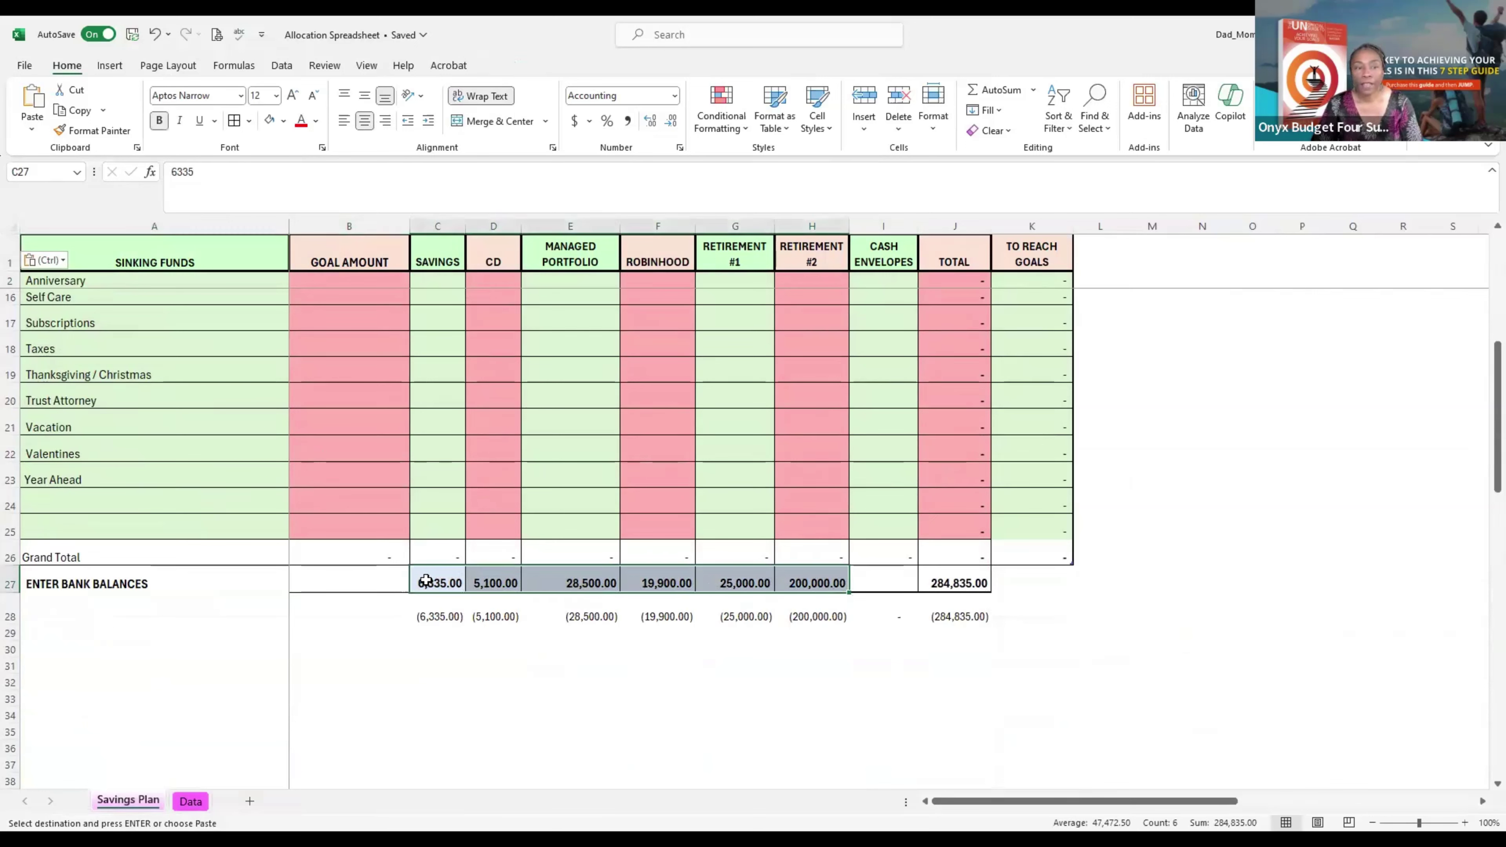
{"action": "left_click_drag", "start_coordinate": [420, 580], "coordinate": [844, 584]}
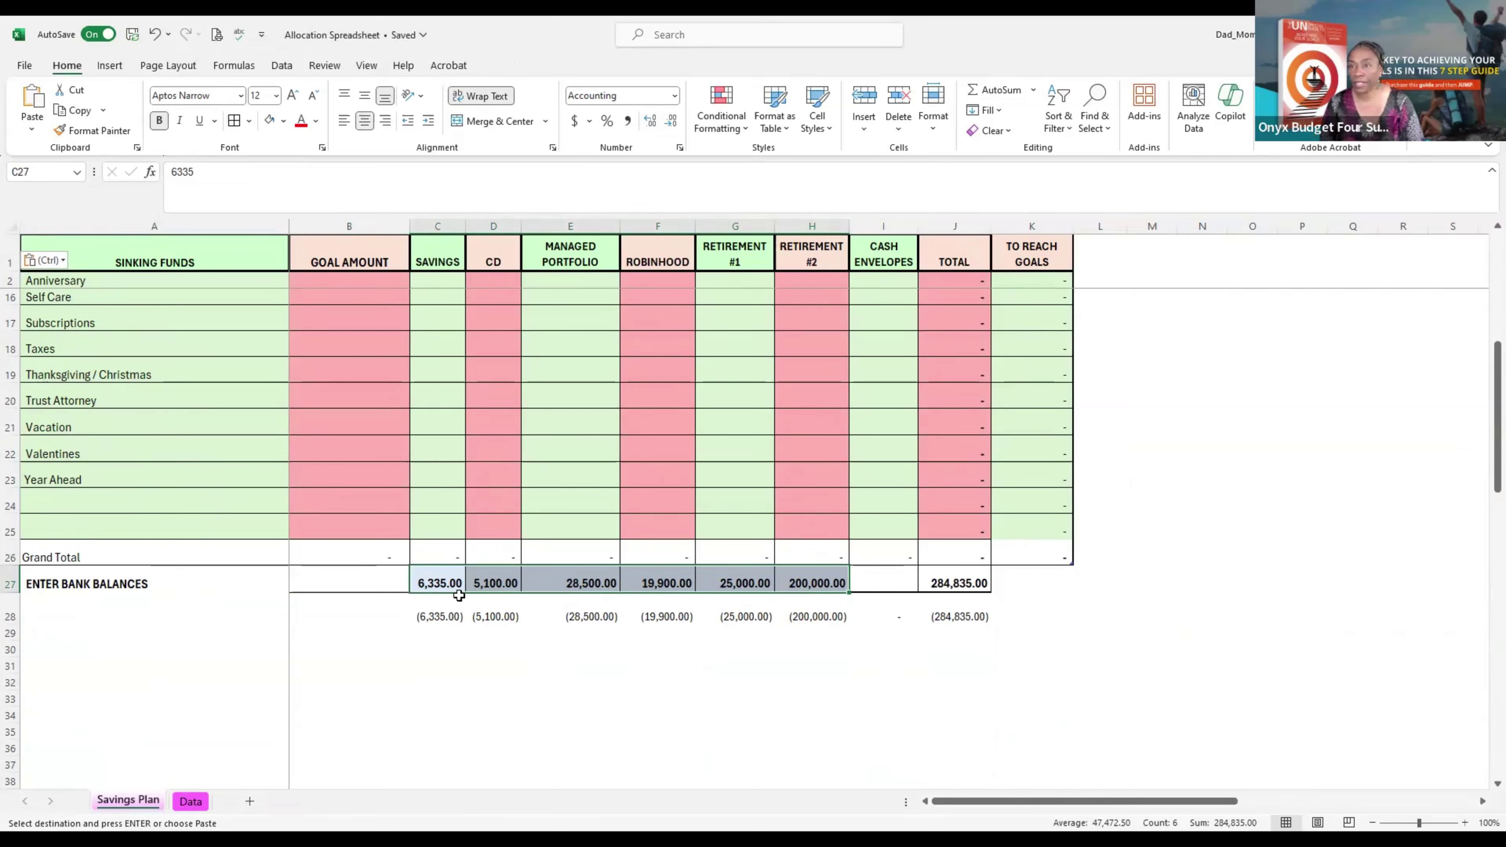
{"action": "left_click", "coordinate": [442, 575]}
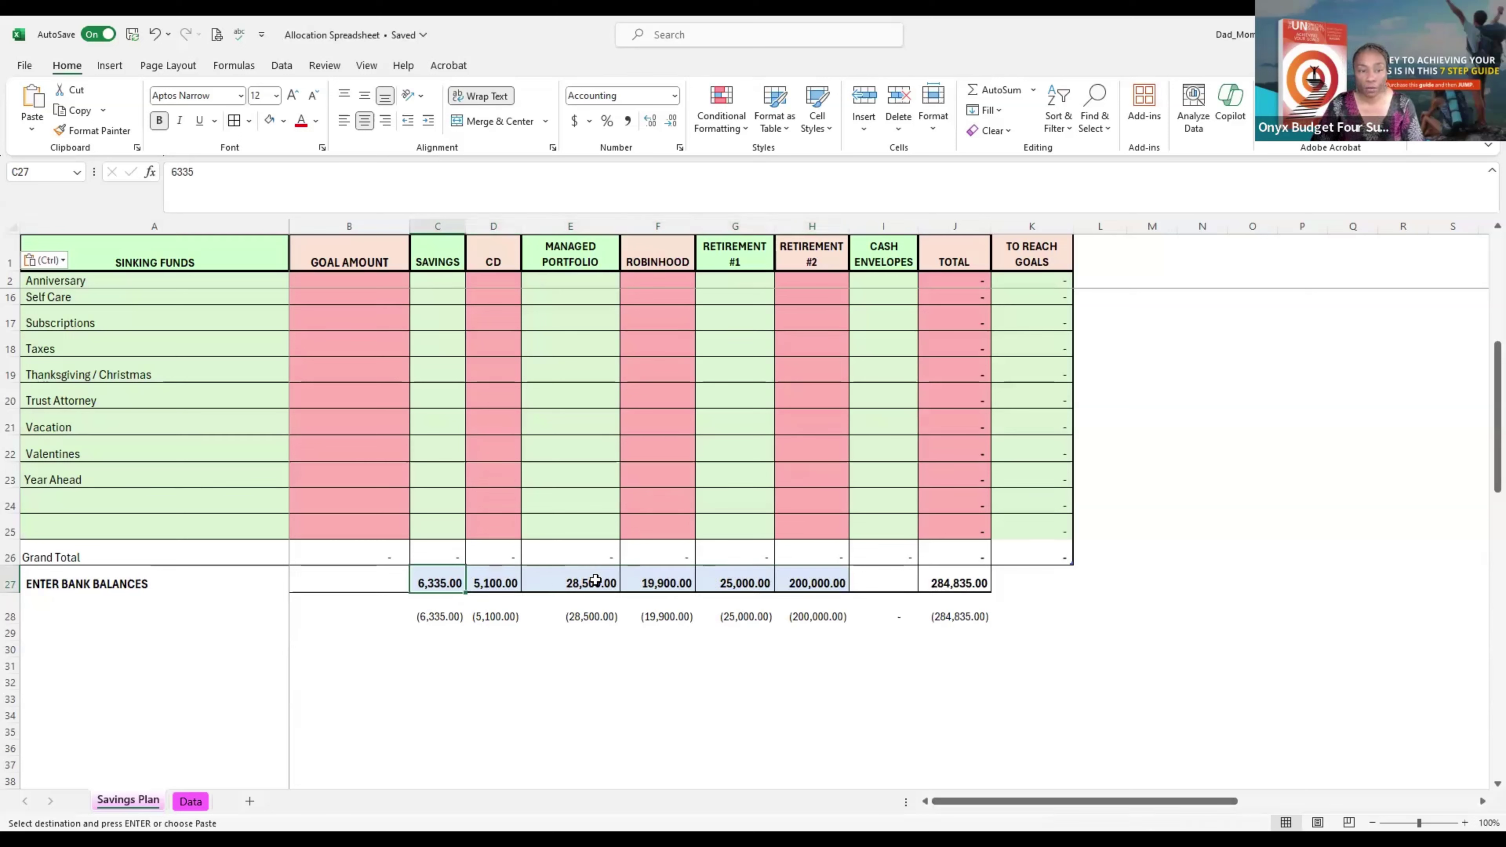
{"action": "scroll", "coordinate": [423, 403], "scroll_direction": "up", "scroll_amount": 5}
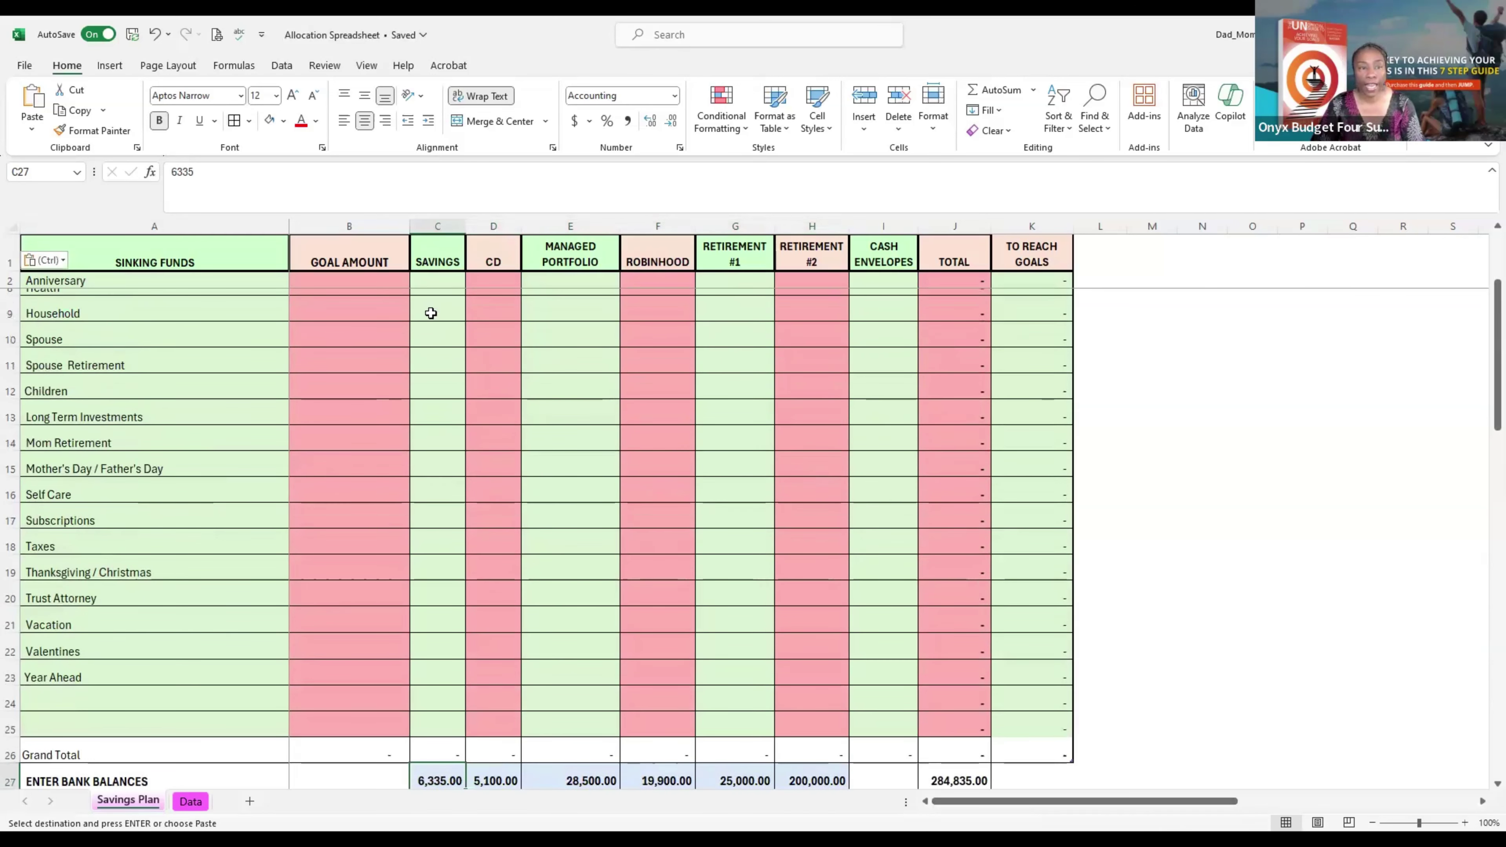
{"action": "left_click", "coordinate": [130, 277]}
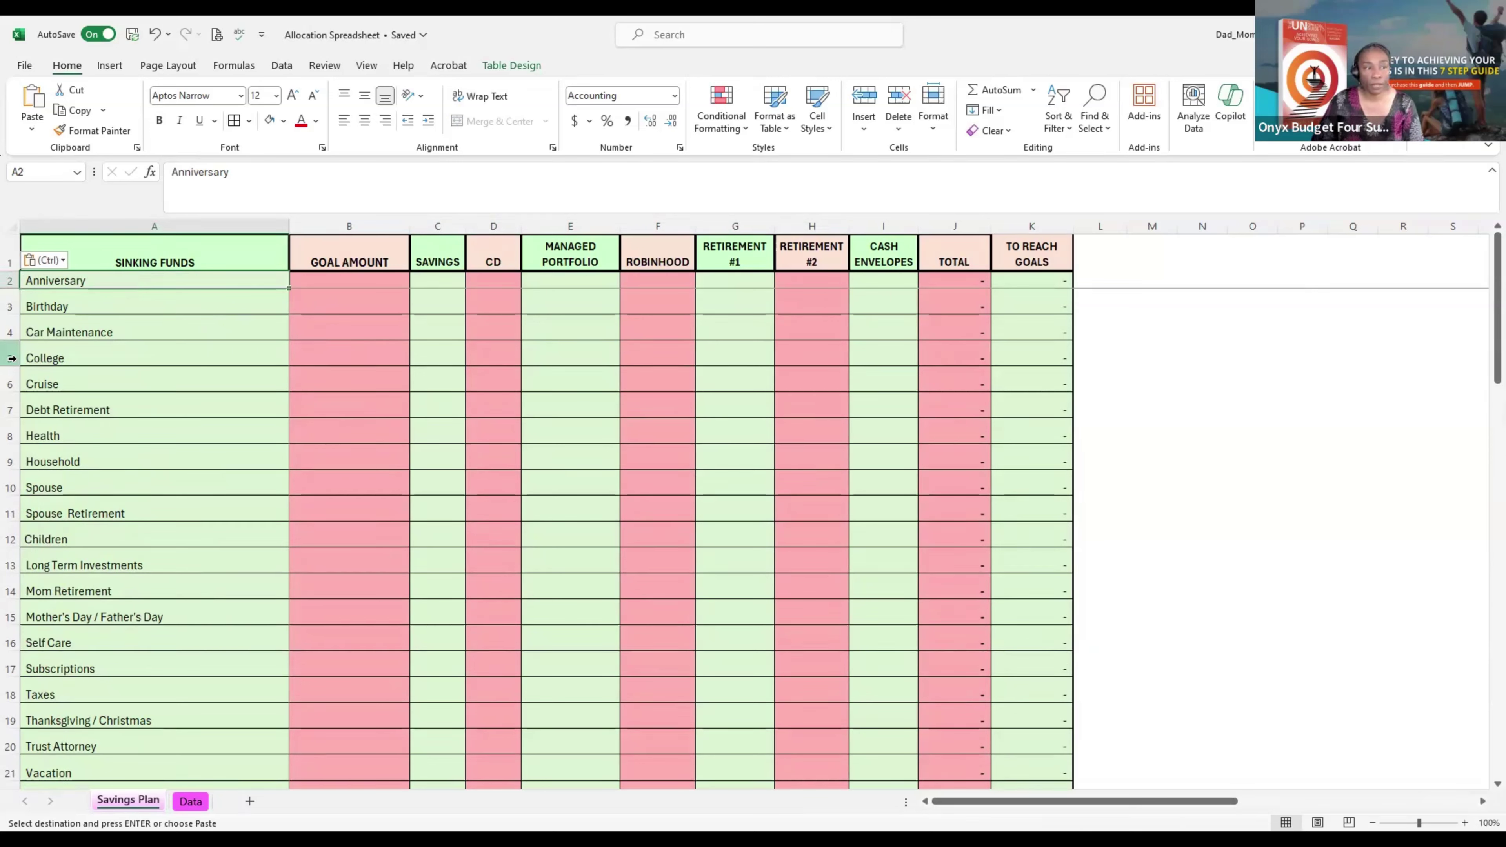
{"action": "key", "text": "Down"}
{"action": "key", "text": "Down"}
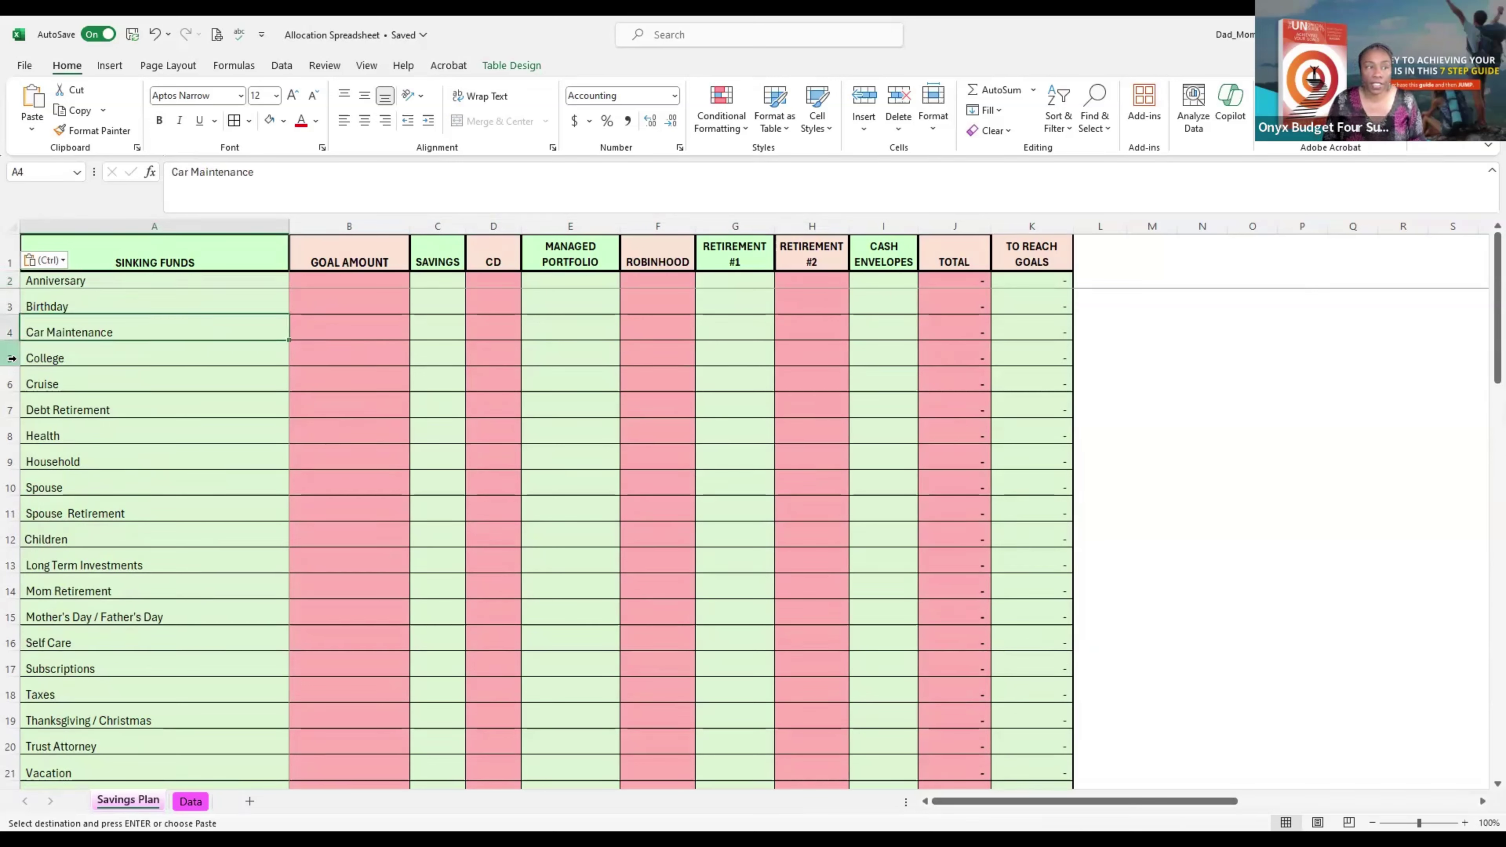
{"action": "key", "text": "Down"}
{"action": "key", "text": "Down"}
{"action": "key", "text": "Down"}
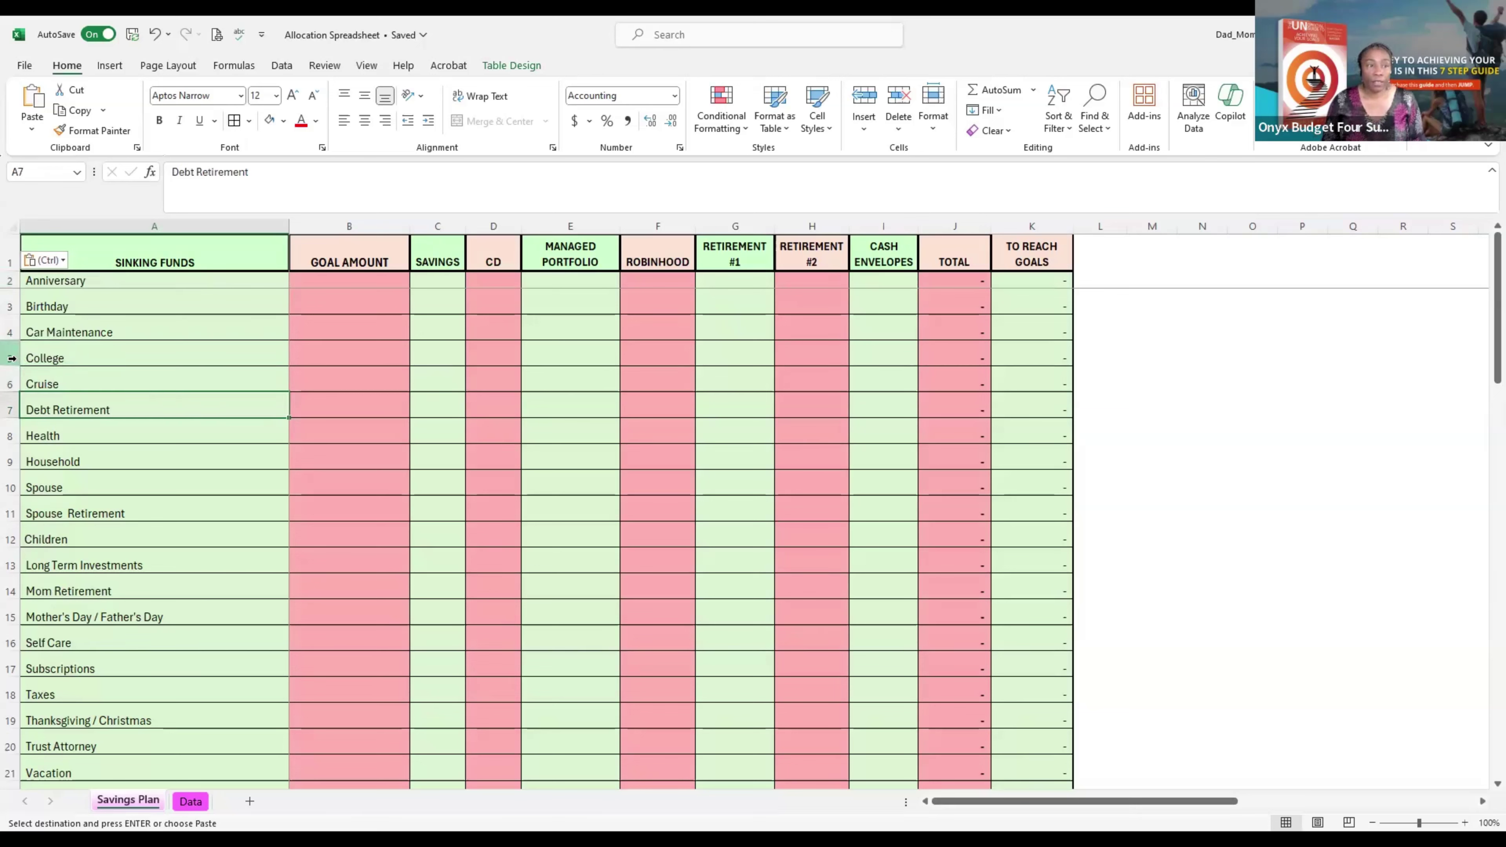
{"action": "key", "text": "Up"}
{"action": "key", "text": "Up"}
{"action": "key", "text": "Up"}
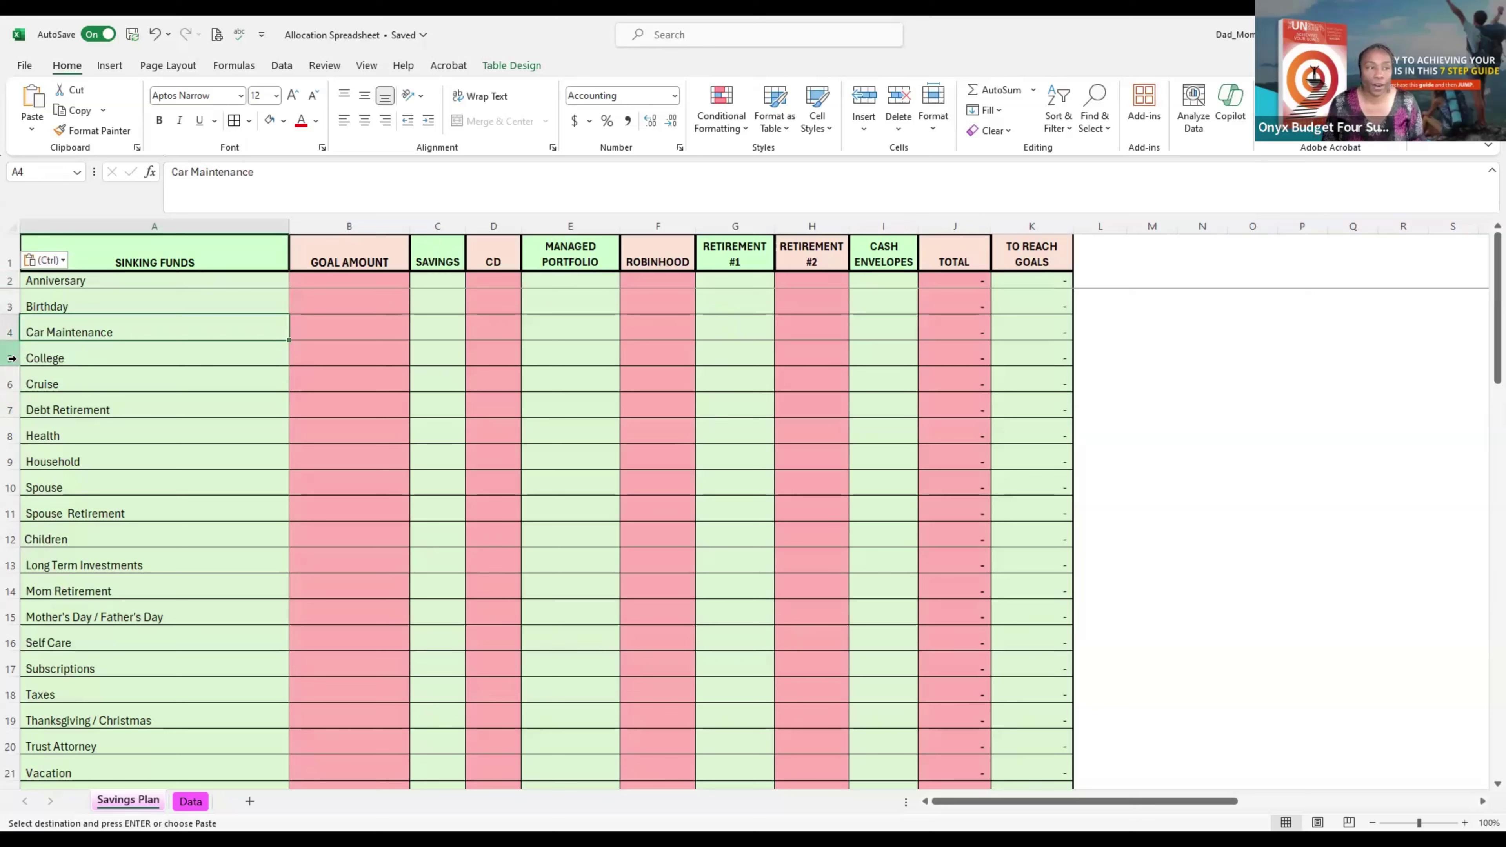
{"action": "key", "text": "Down"}
{"action": "key", "text": "Up"}
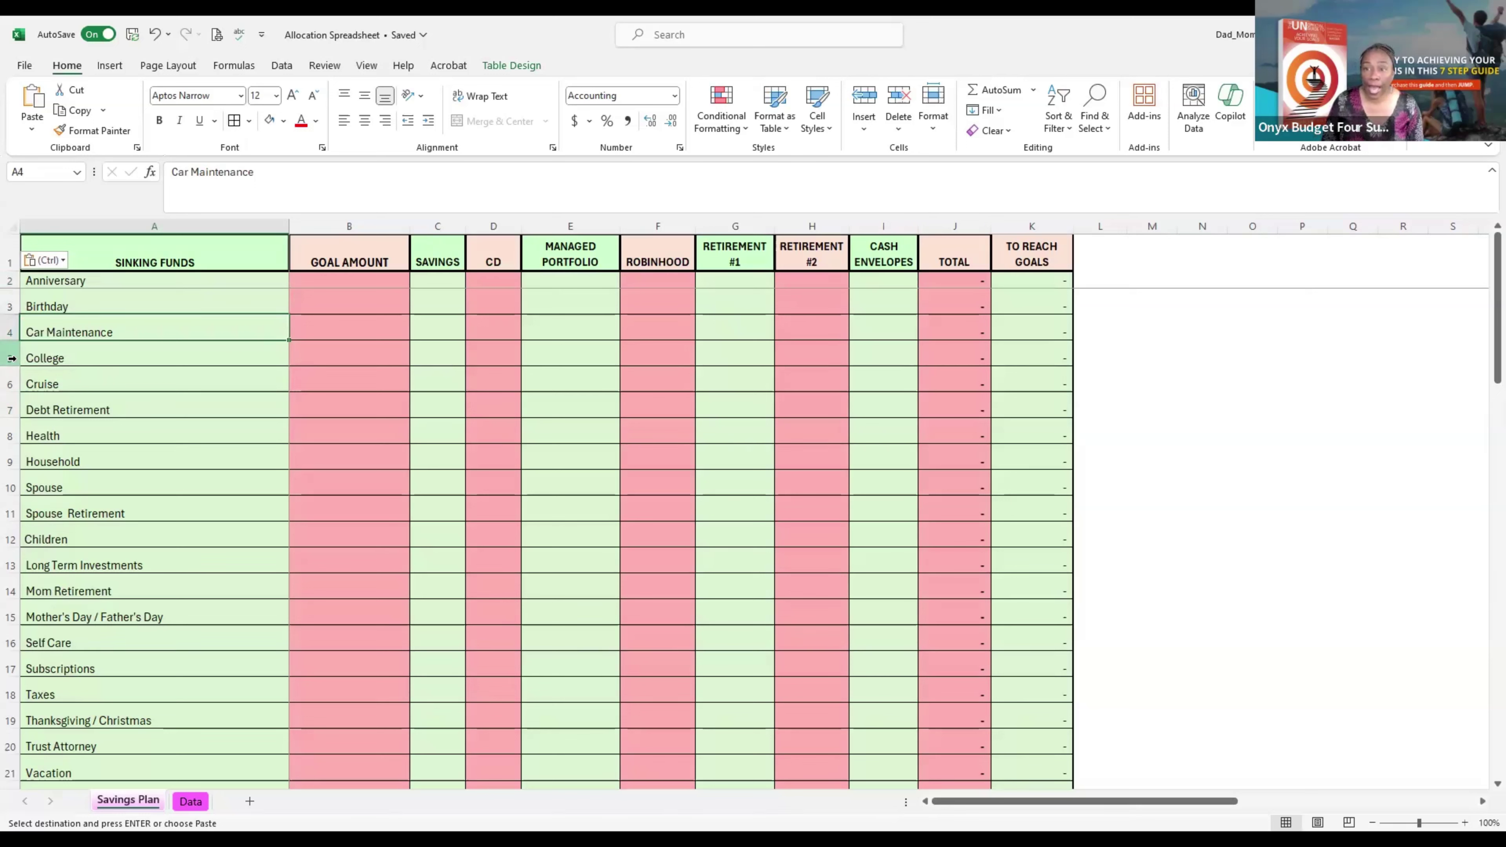
{"action": "key", "text": "Down"}
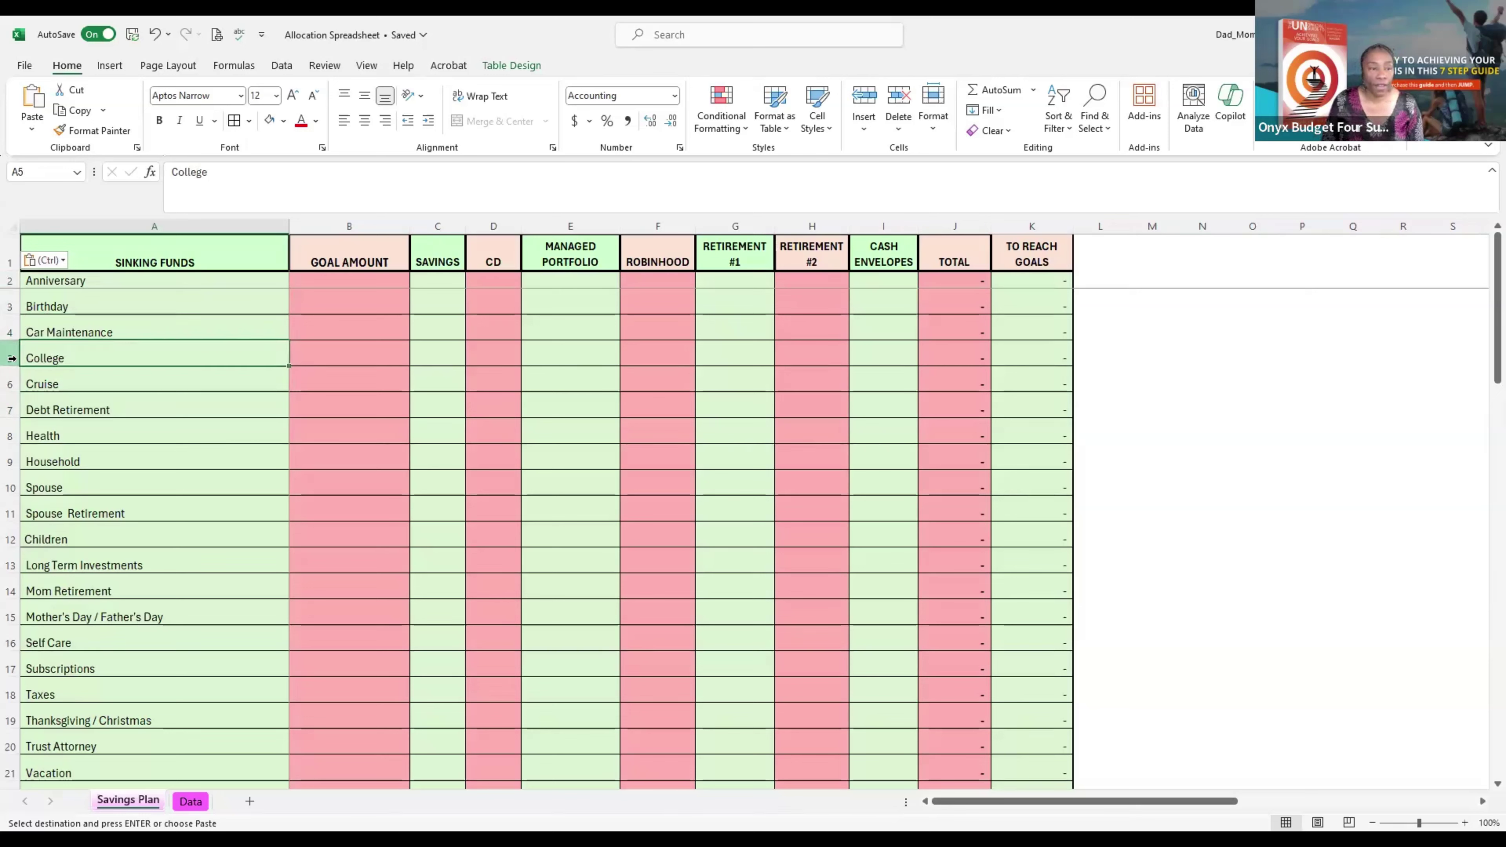
{"action": "key", "text": "Down"}
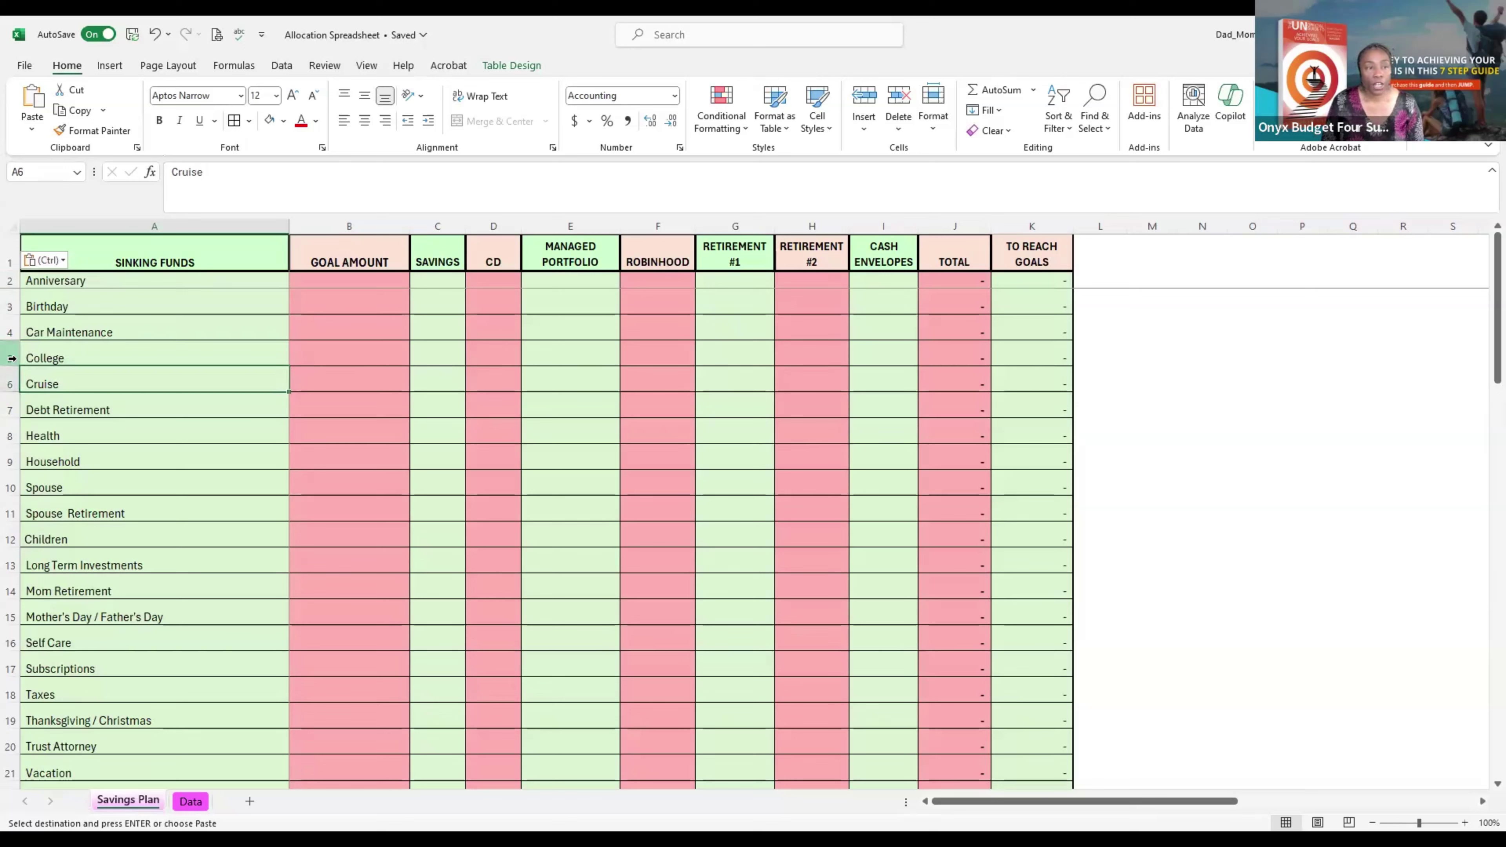
{"action": "key", "text": "Down"}
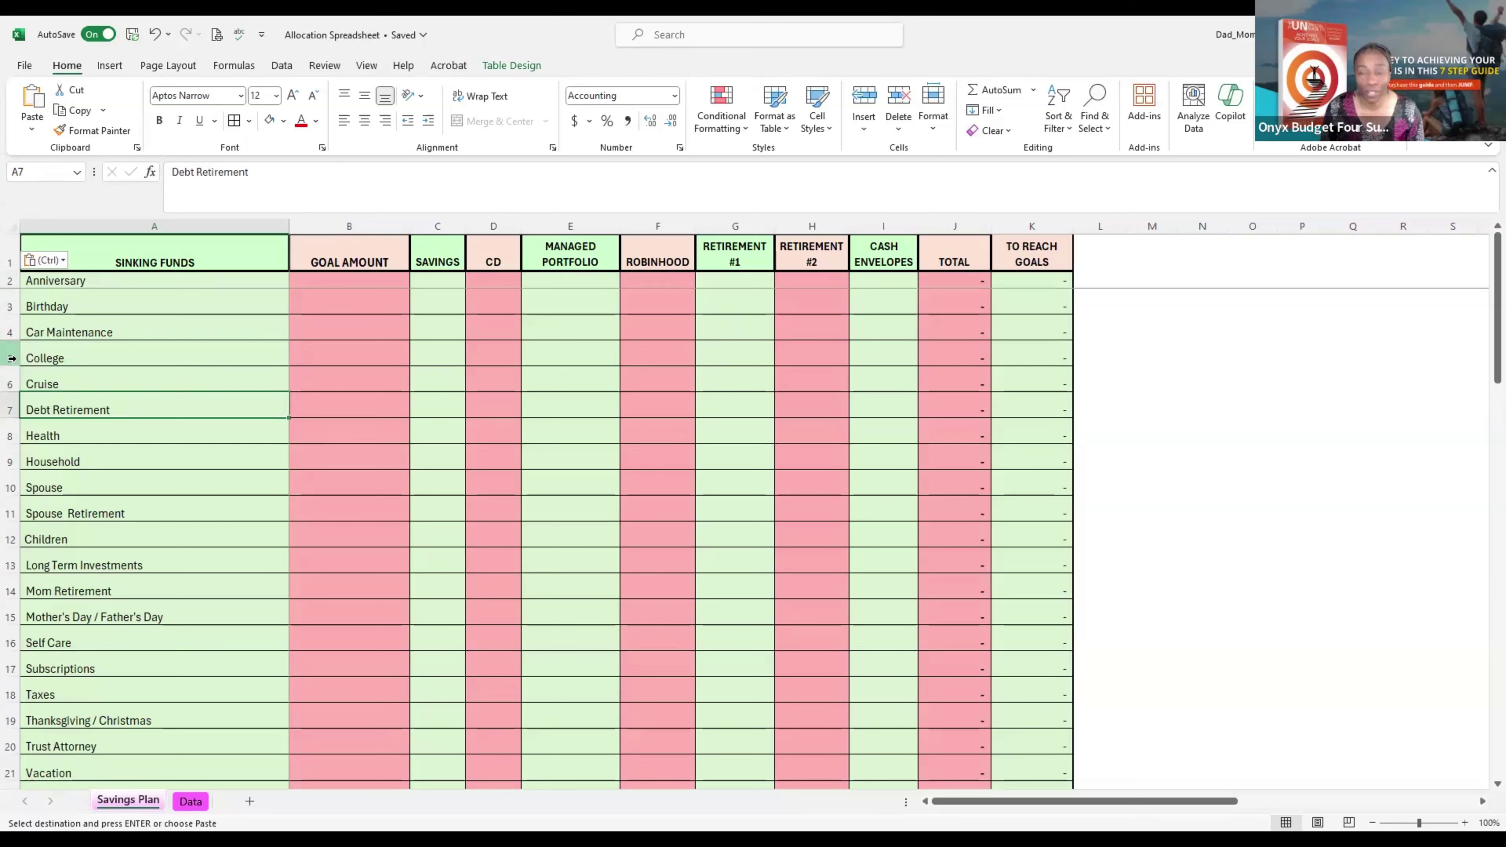
{"action": "key", "text": "Up"}
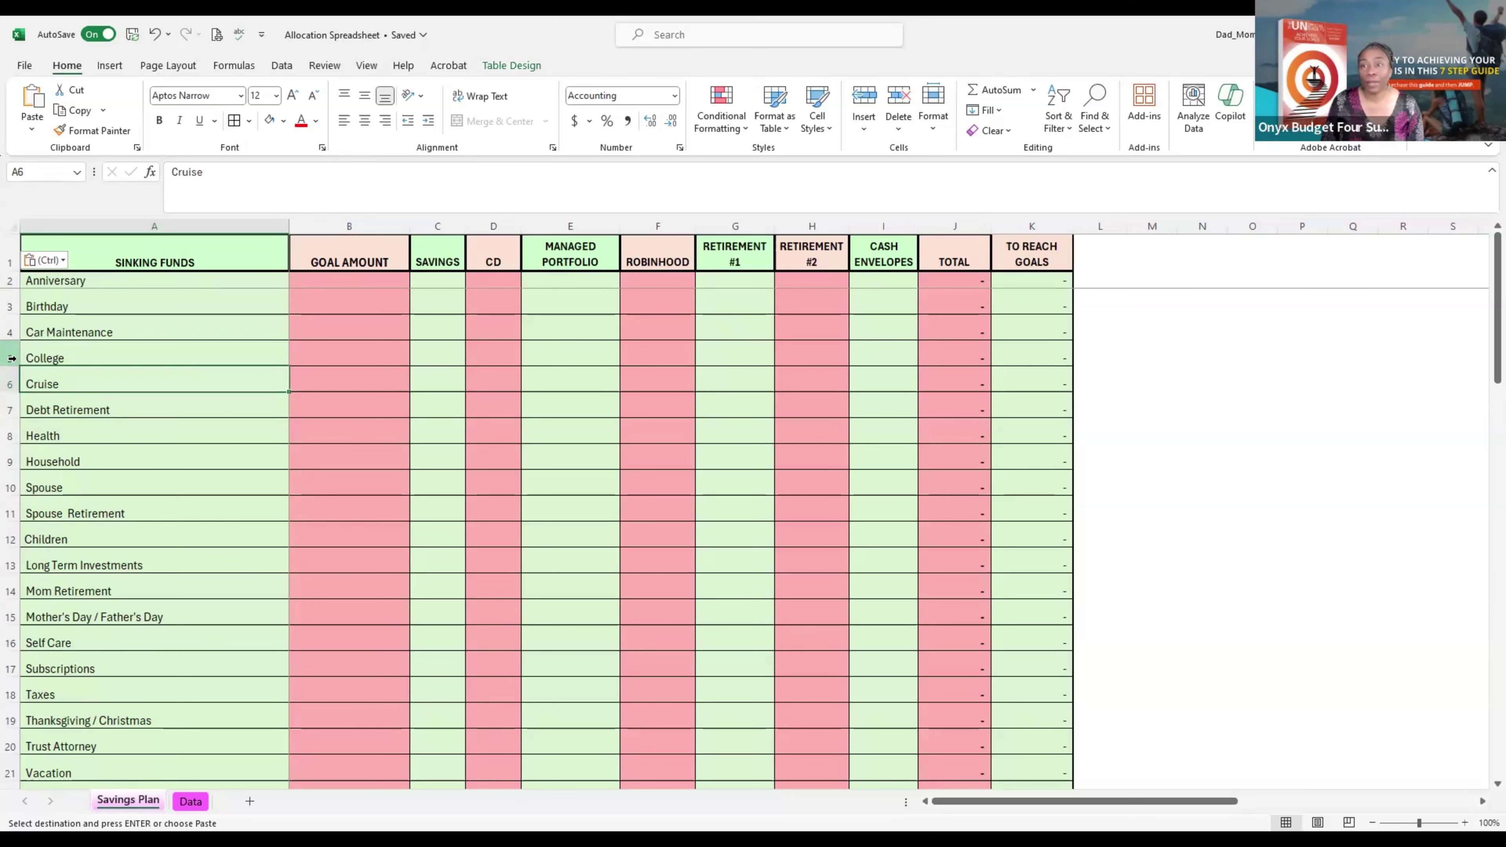
{"action": "key", "text": "Down"}
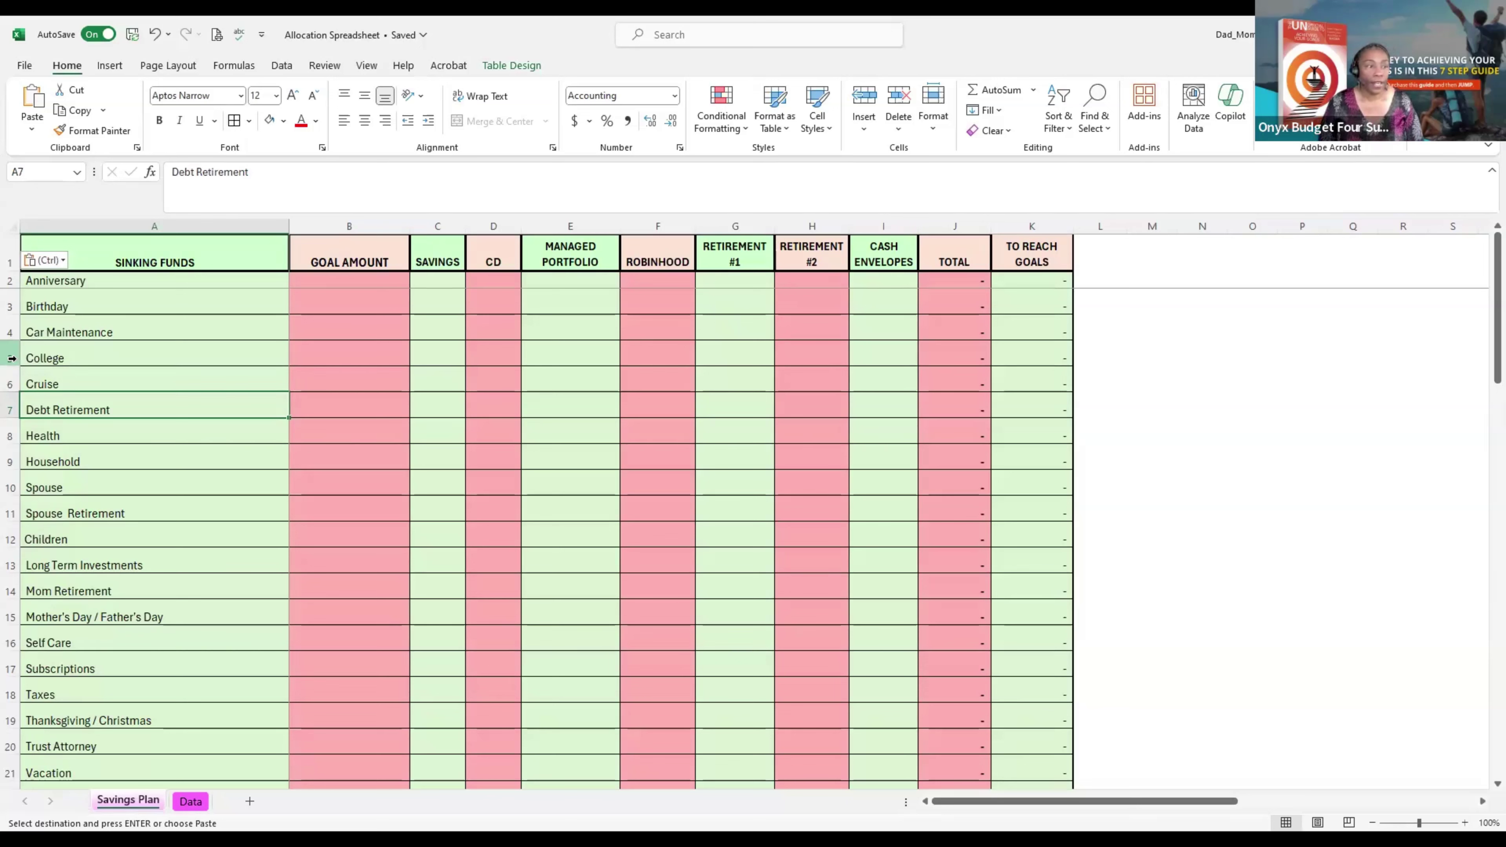
{"action": "key", "text": "Down"}
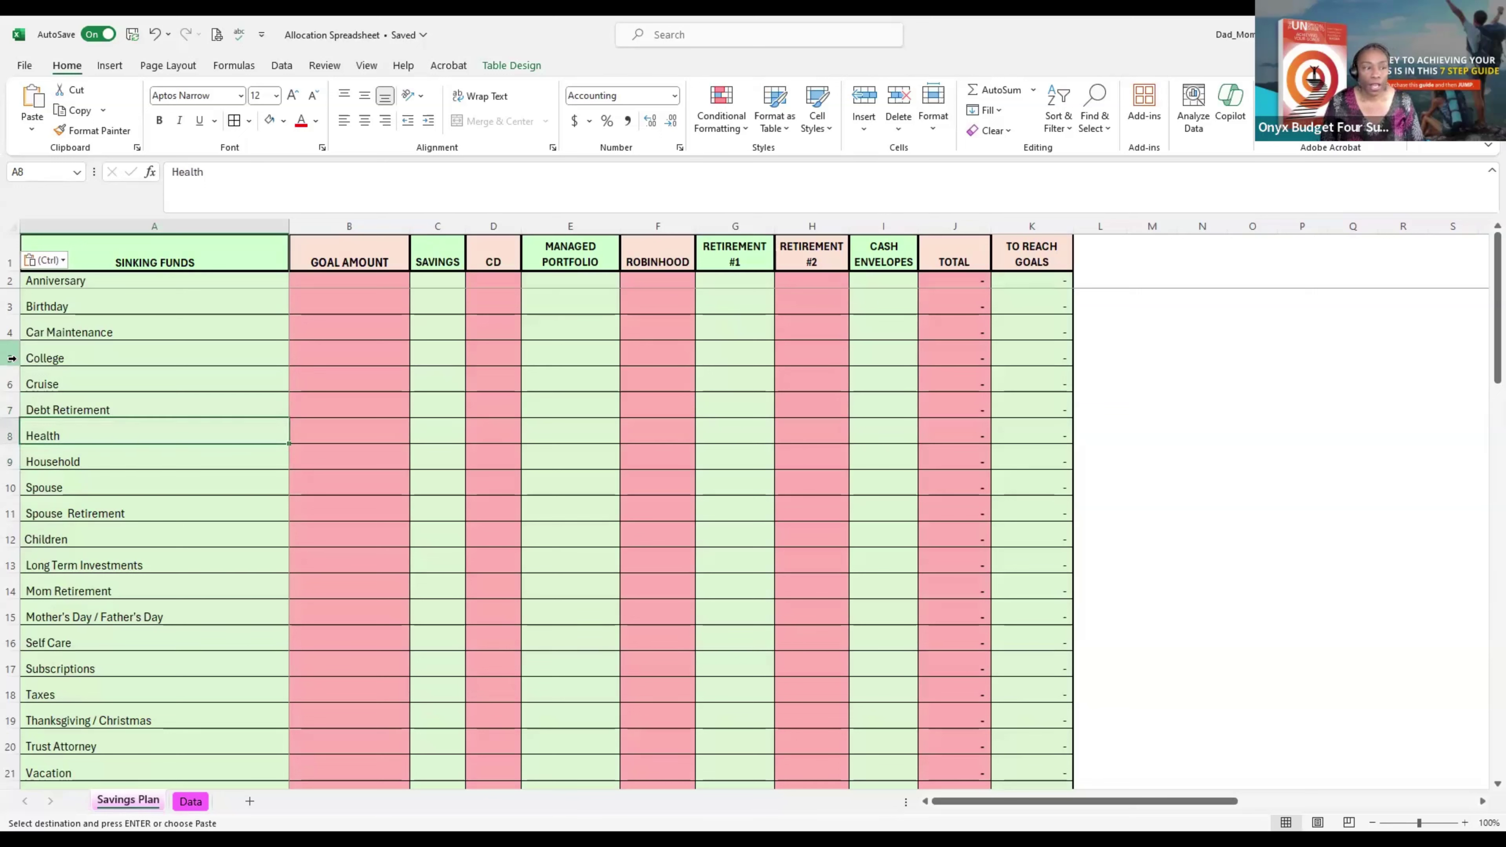
{"action": "key", "text": "Down"}
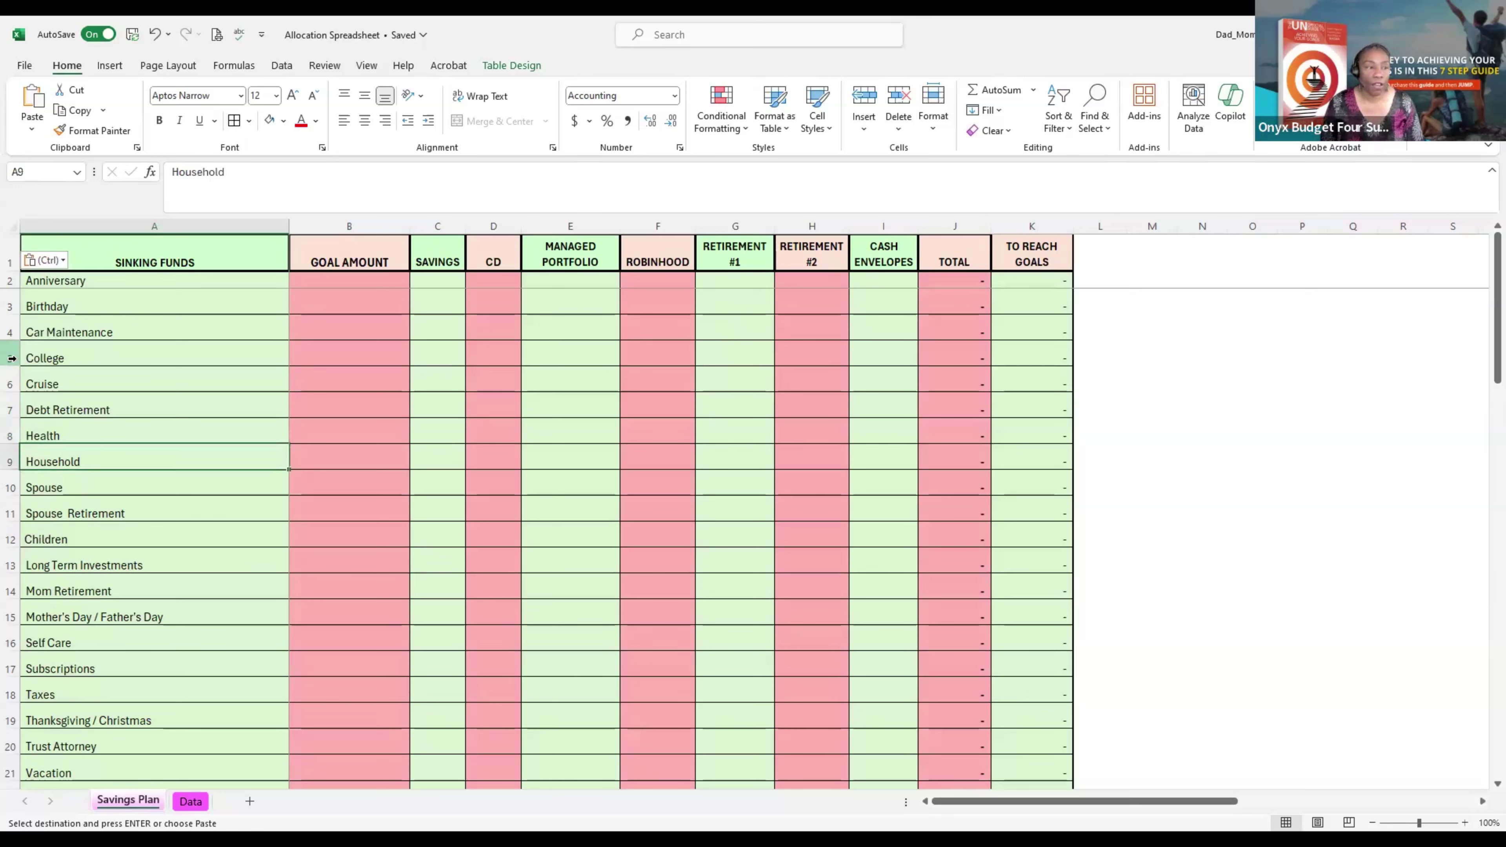
{"action": "key", "text": "Down"}
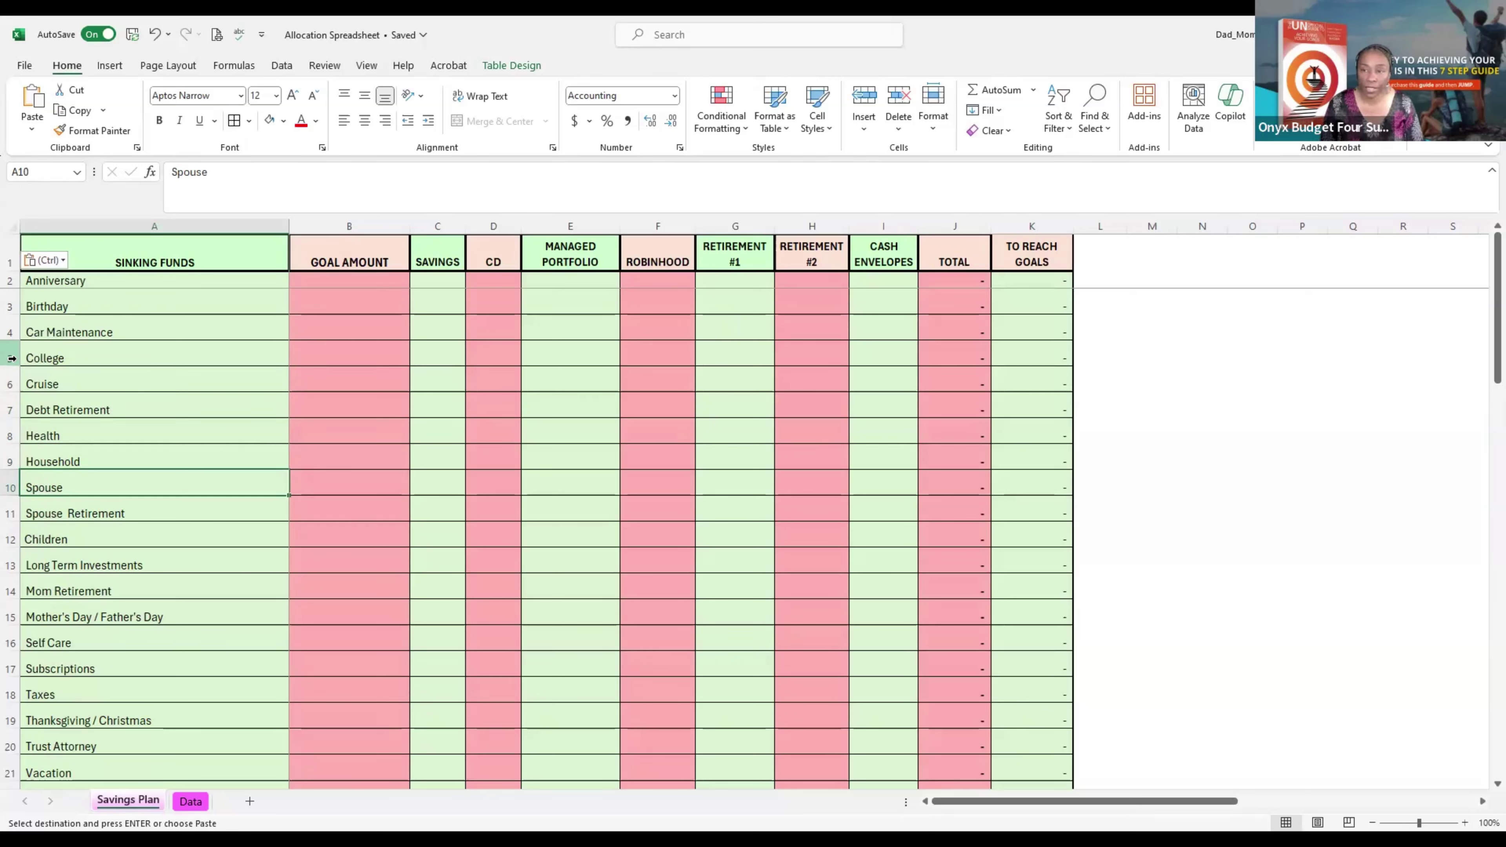
{"action": "key", "text": "Down"}
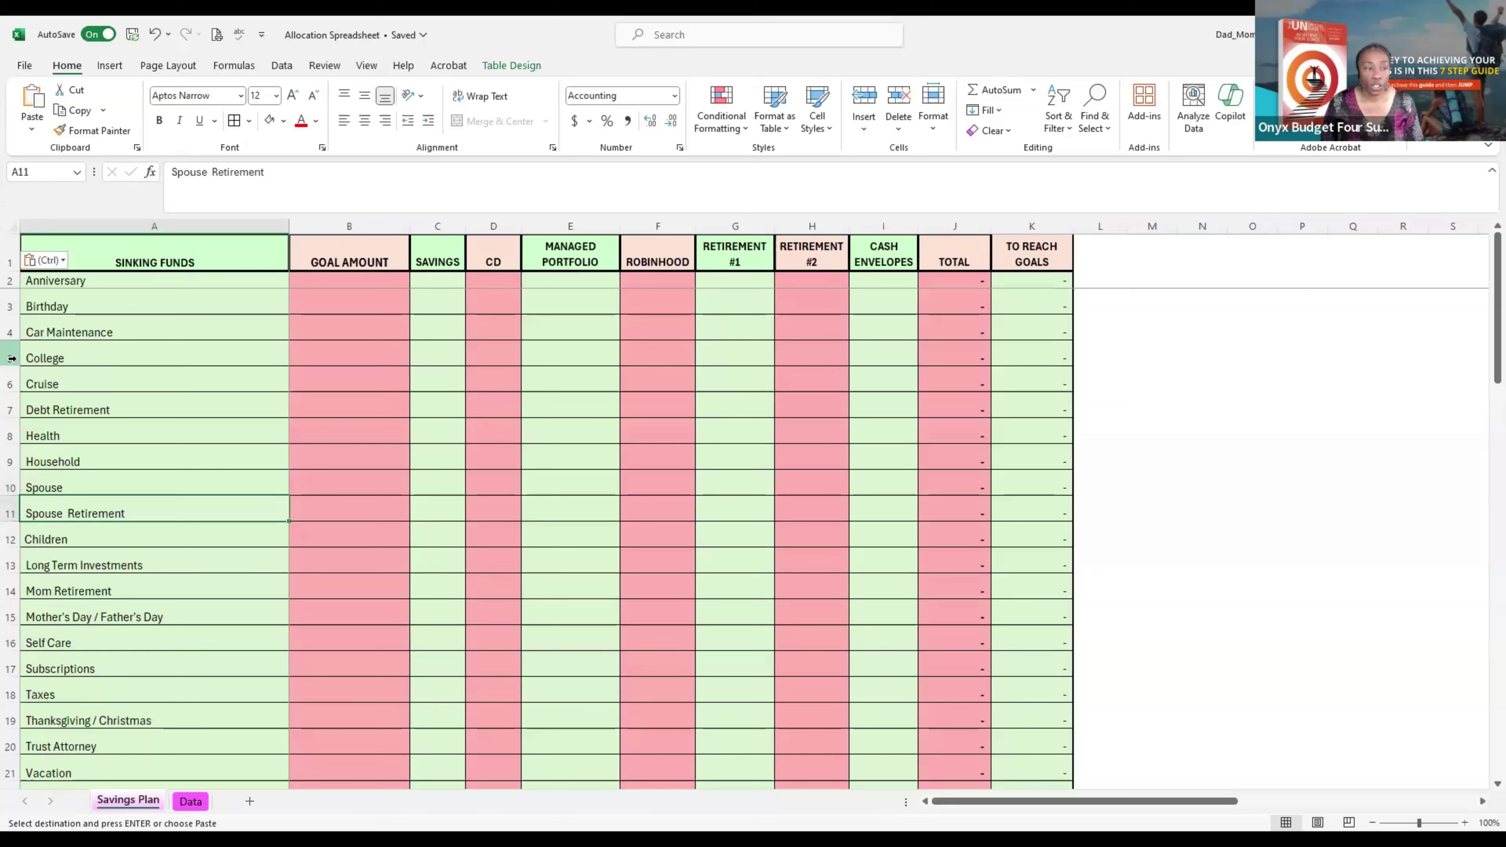
{"action": "key", "text": "Down"}
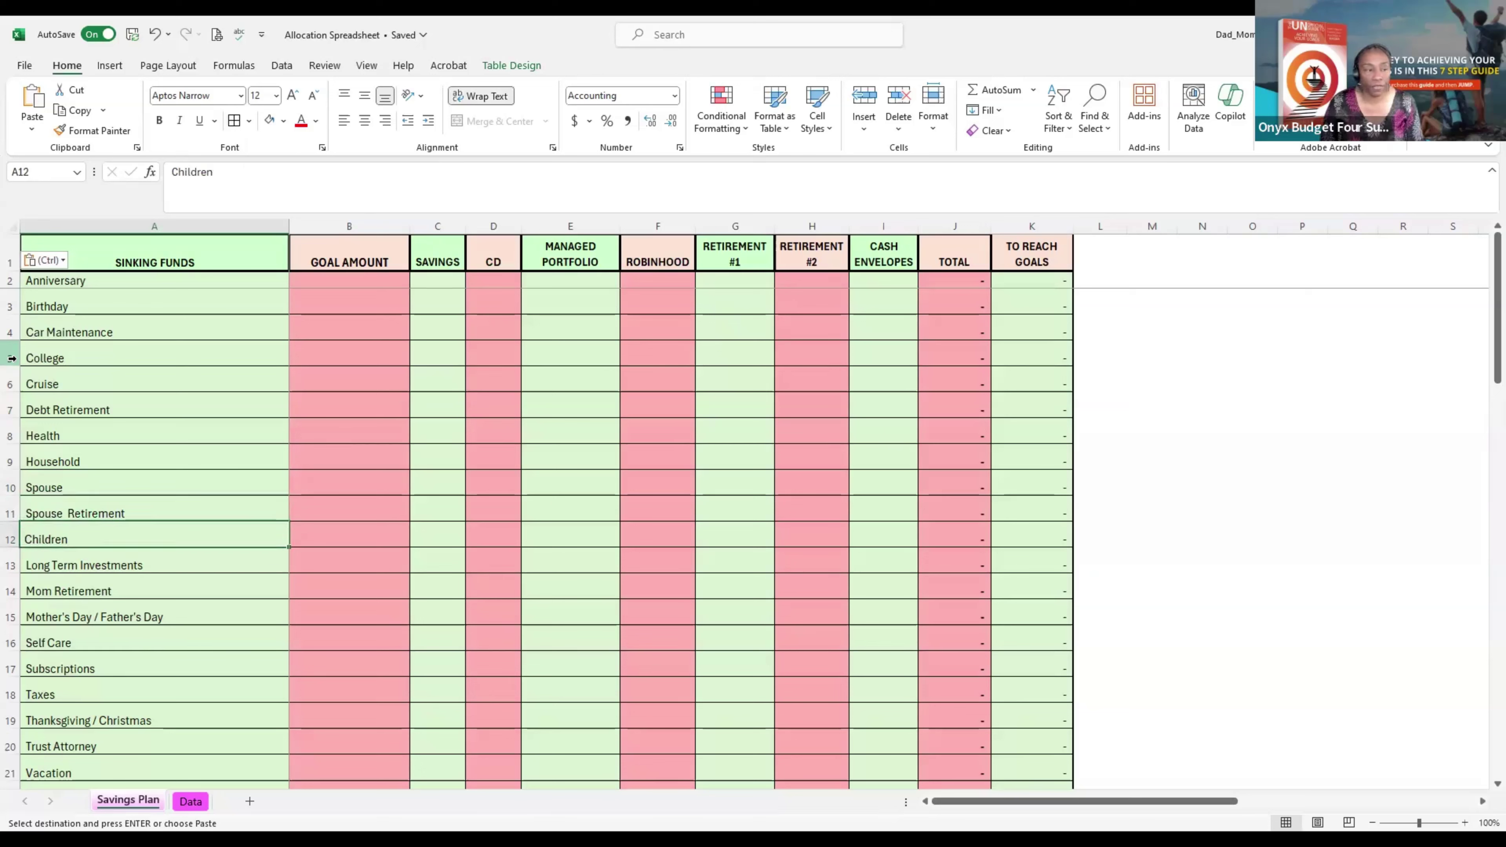
{"action": "key", "text": "Down"}
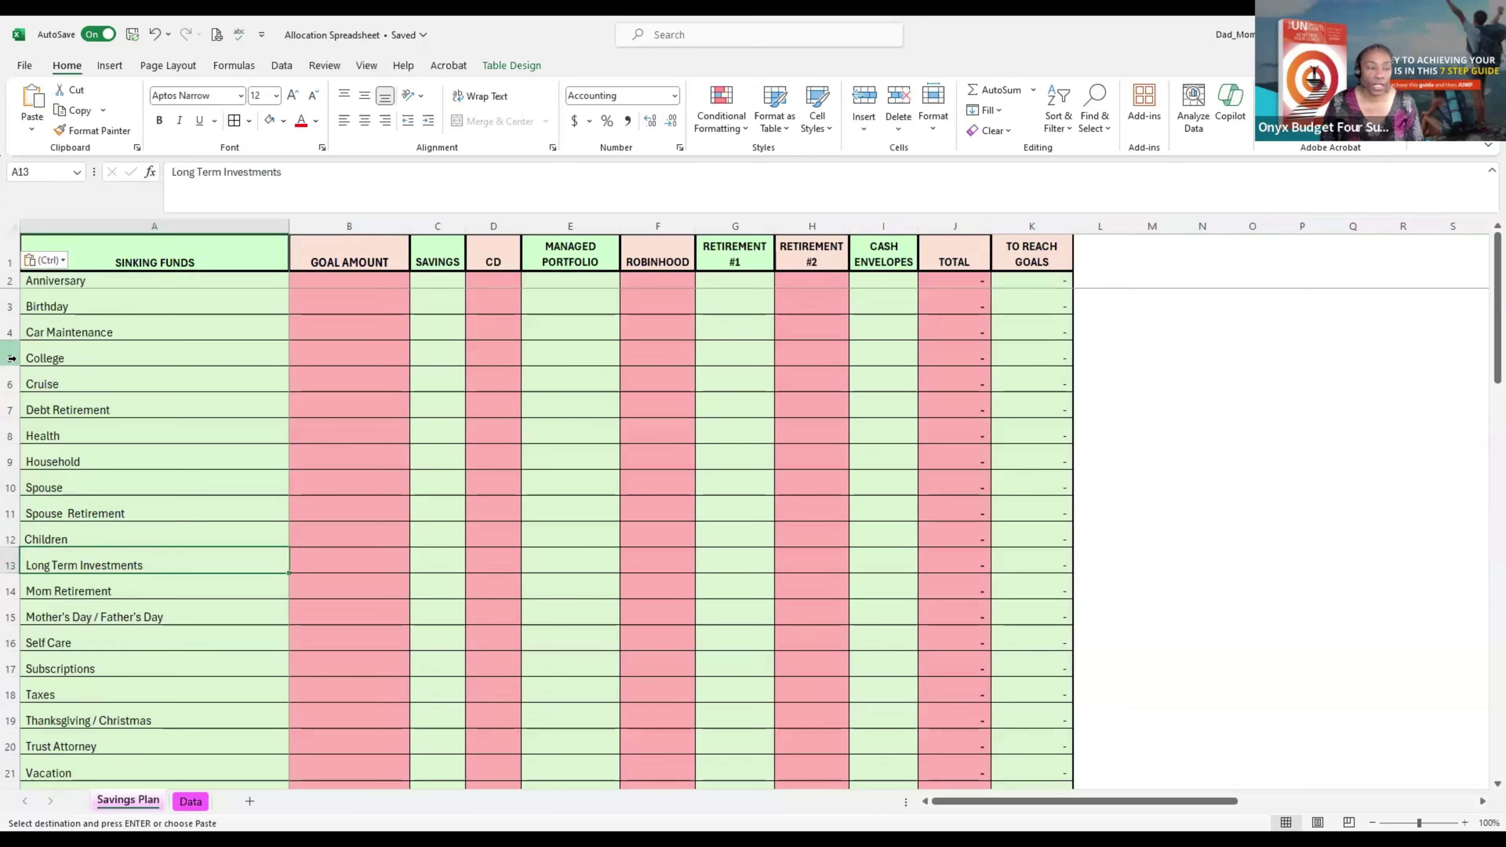
{"action": "key", "text": "Down"}
{"action": "key", "text": "Down"}
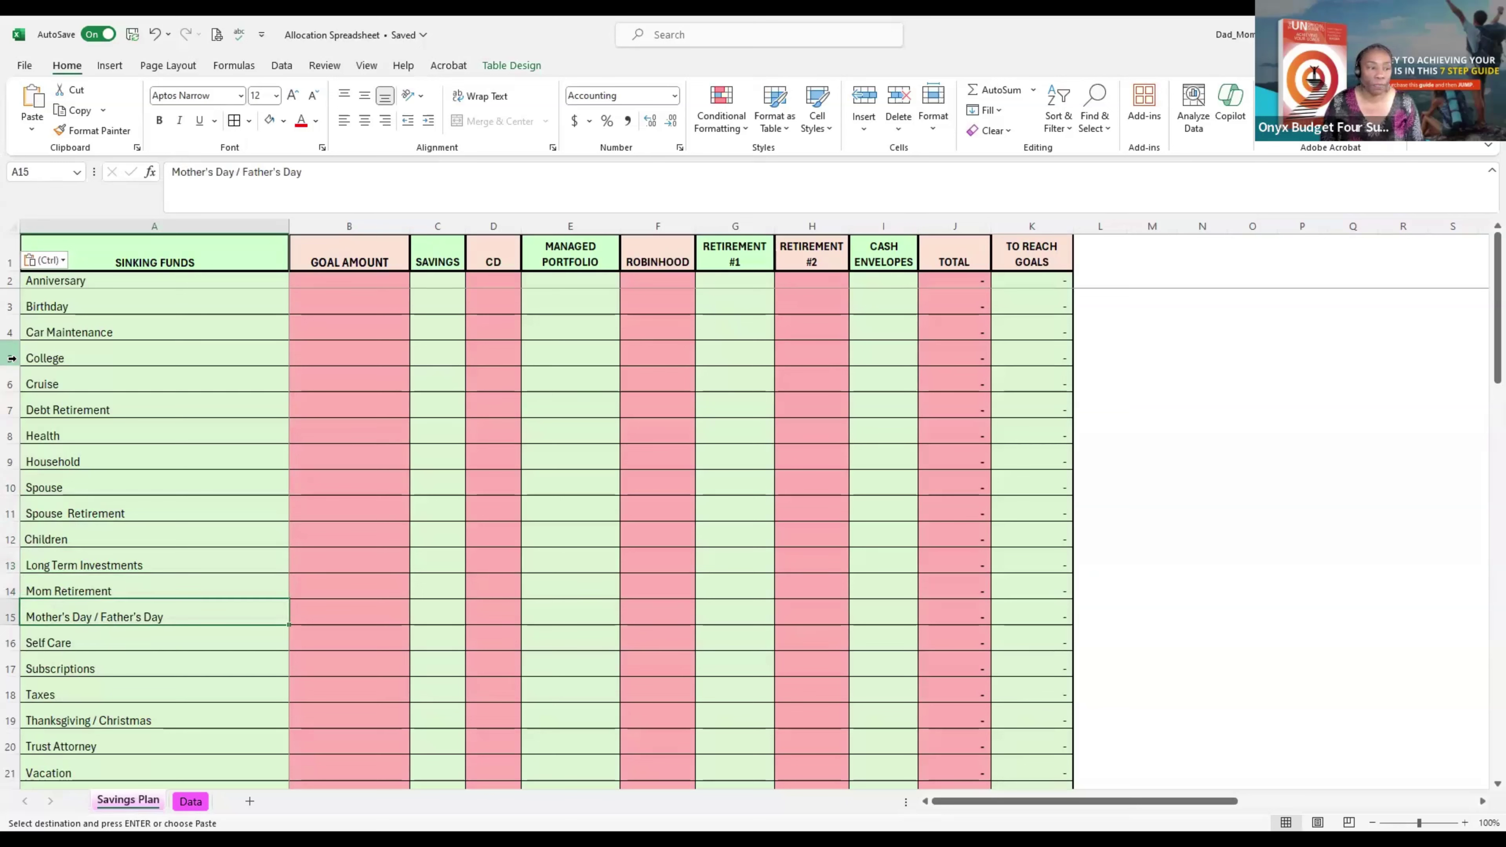
{"action": "key", "text": "Up"}
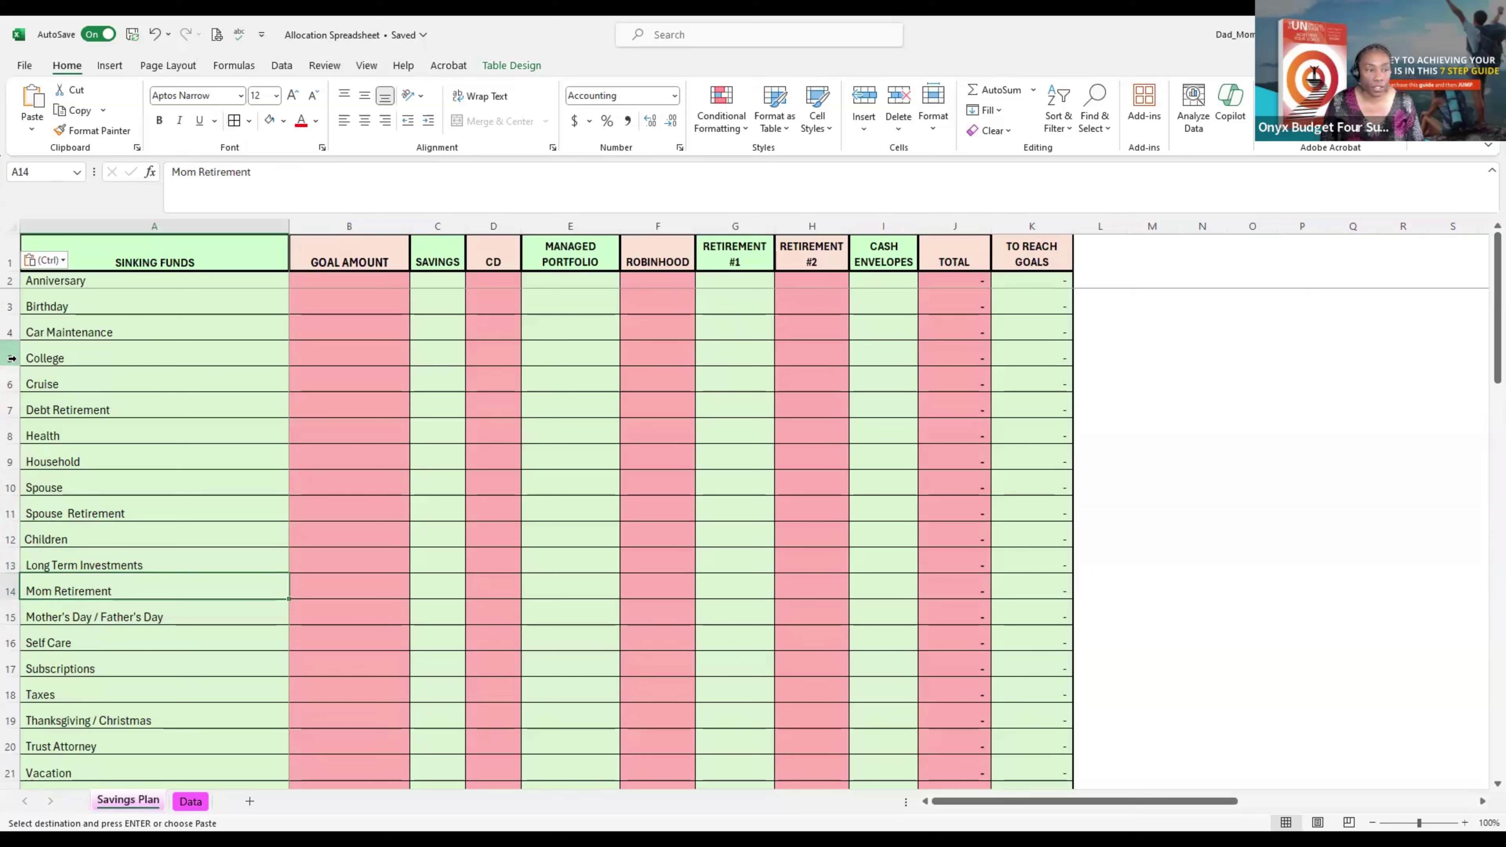
{"action": "key", "text": "Down"}
{"action": "key", "text": "Down"}
{"action": "key", "text": "Down"}
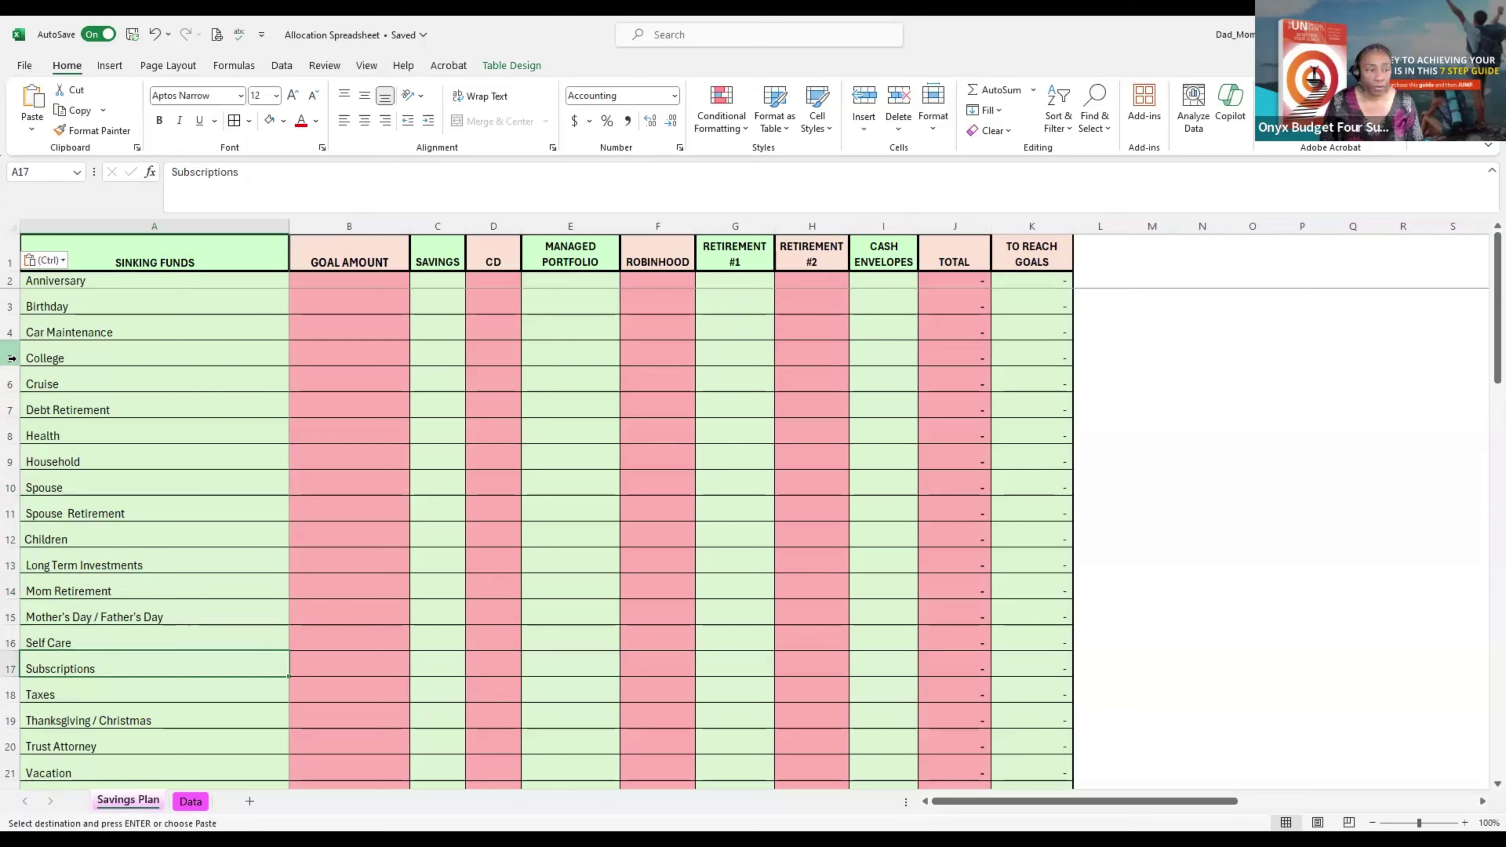
{"action": "key", "text": "Up"}
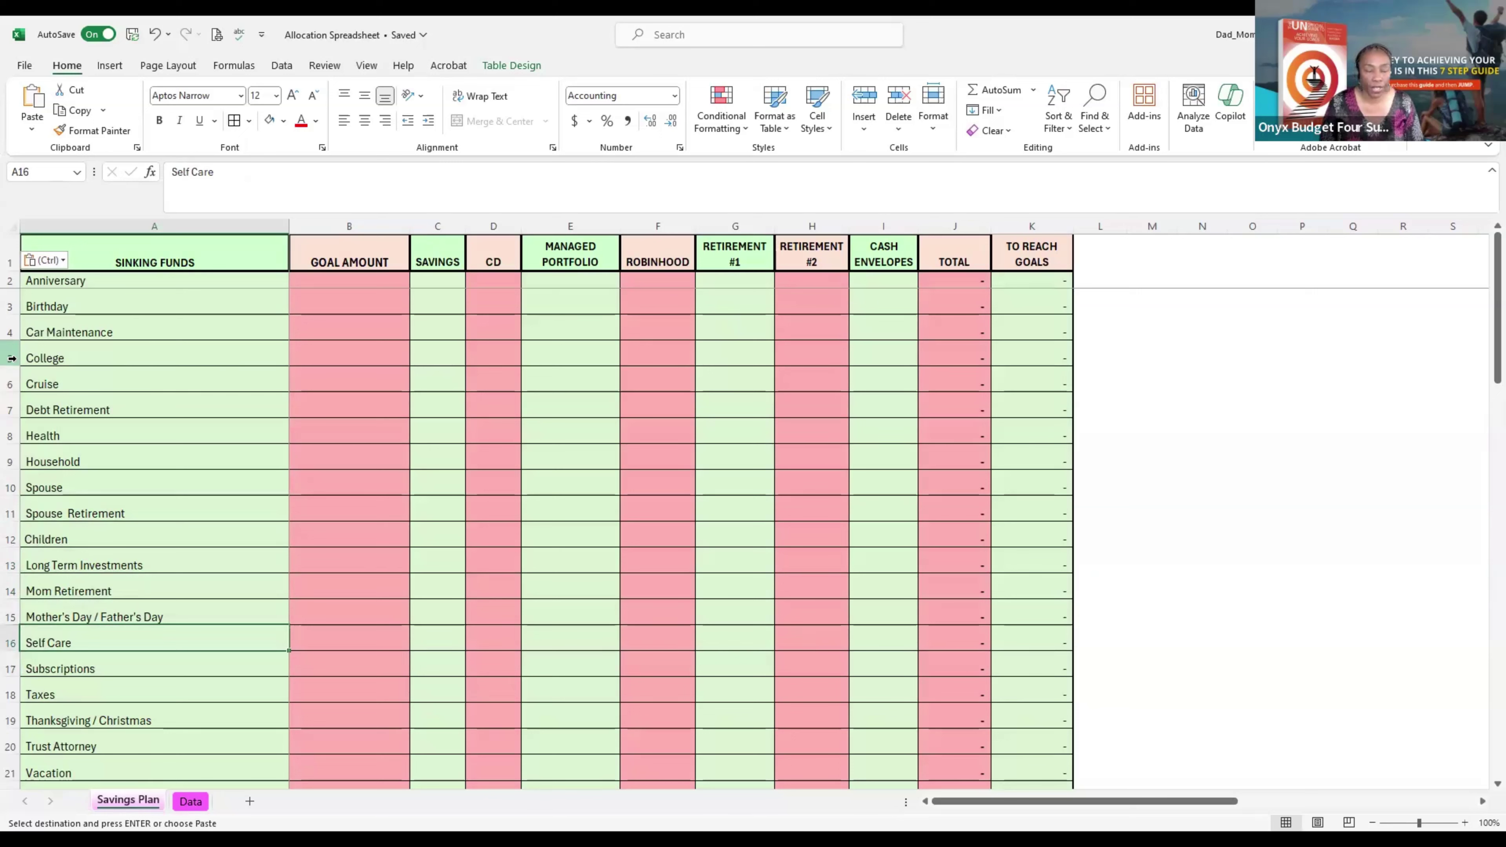
{"action": "key", "text": "Down"}
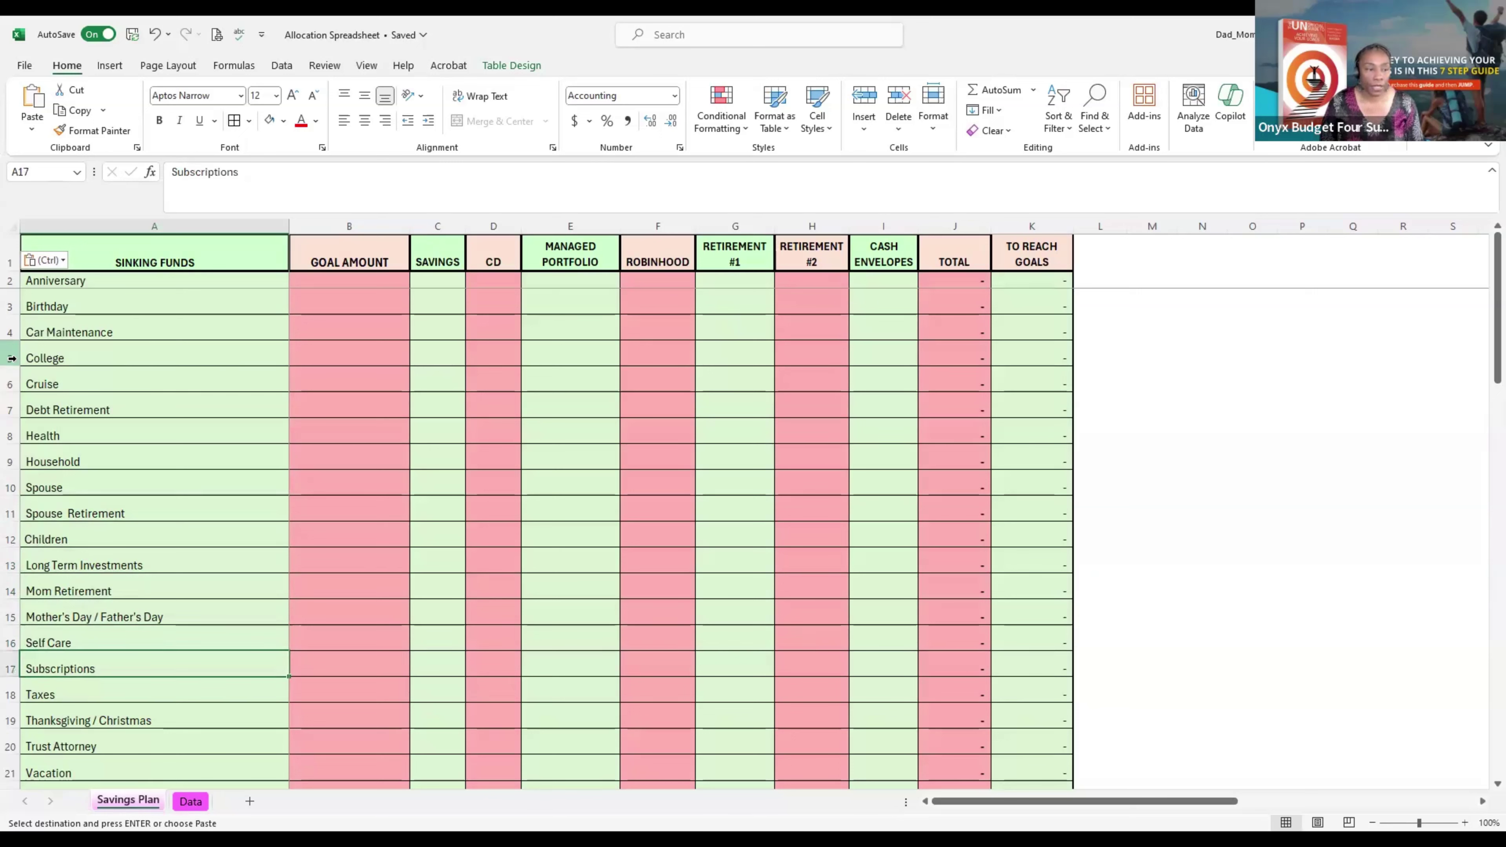
{"action": "key", "text": "Down"}
{"action": "key", "text": "Down"}
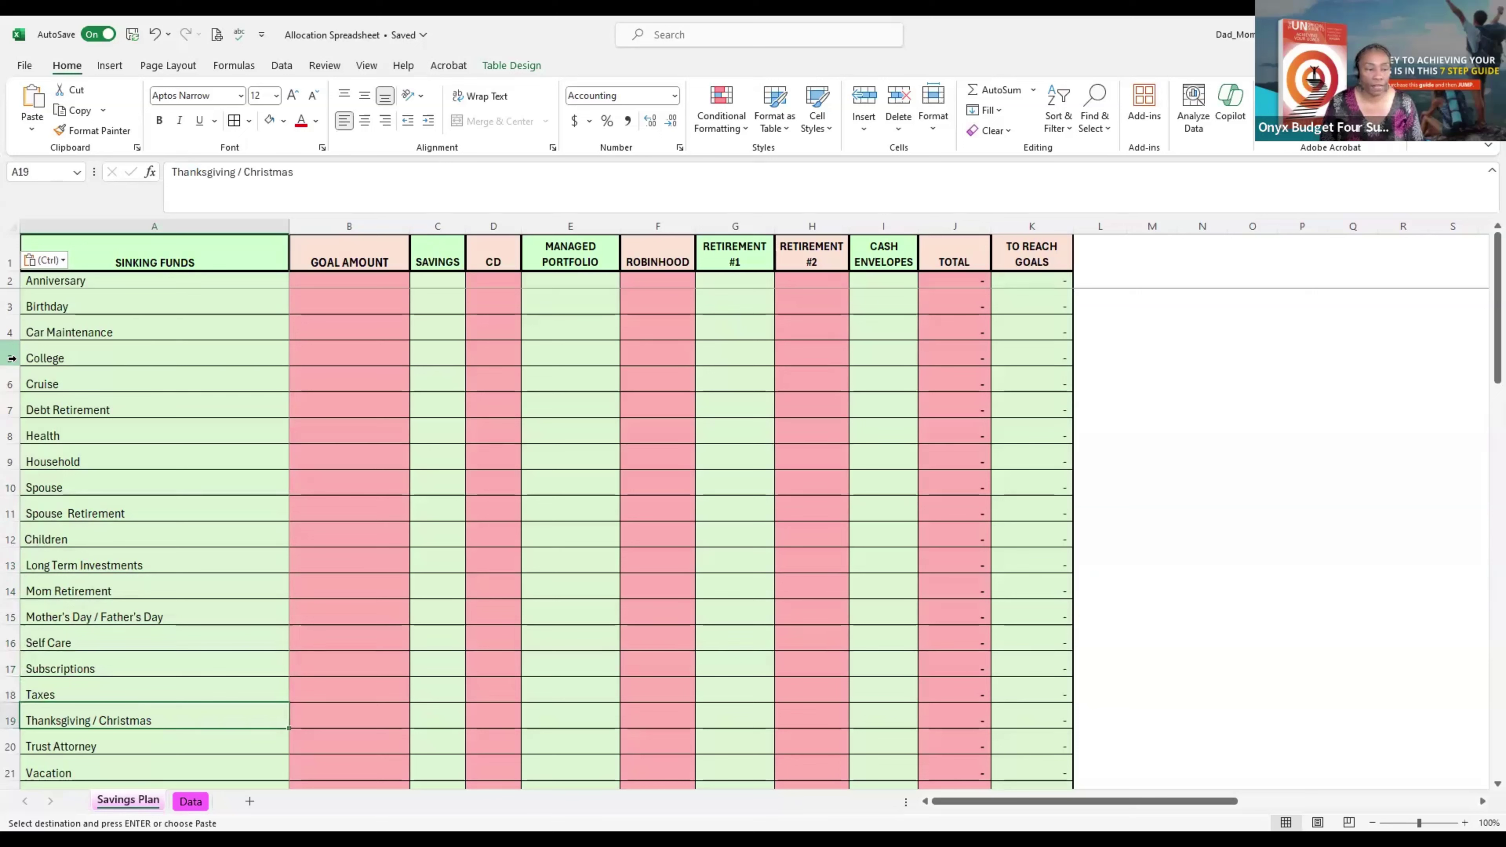
{"action": "key", "text": "Down"}
{"action": "key", "text": "Up"}
{"action": "key", "text": "Down"}
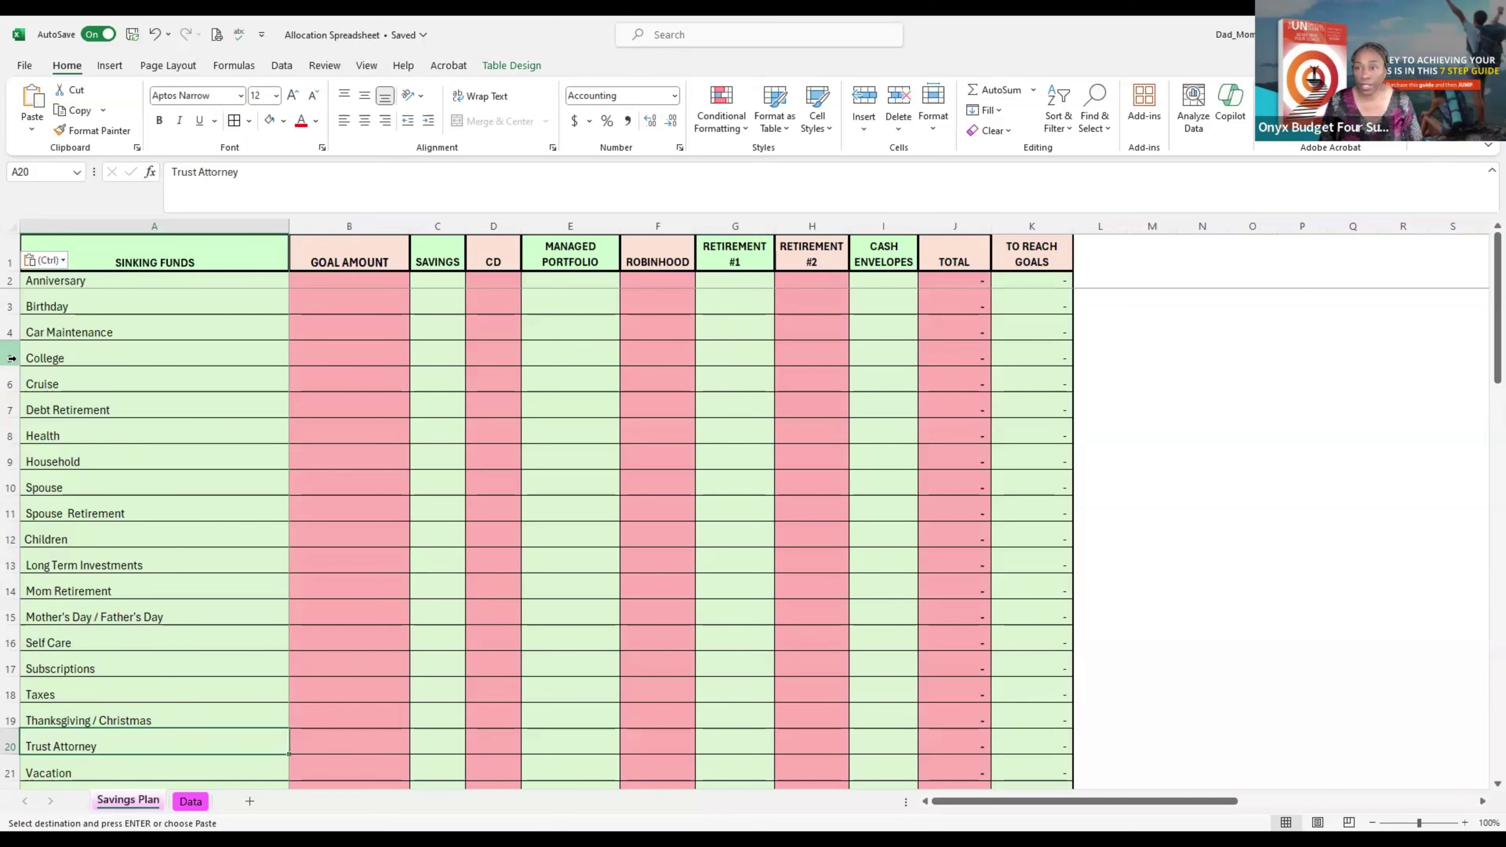
{"action": "key", "text": "Down"}
{"action": "key", "text": "Down"}
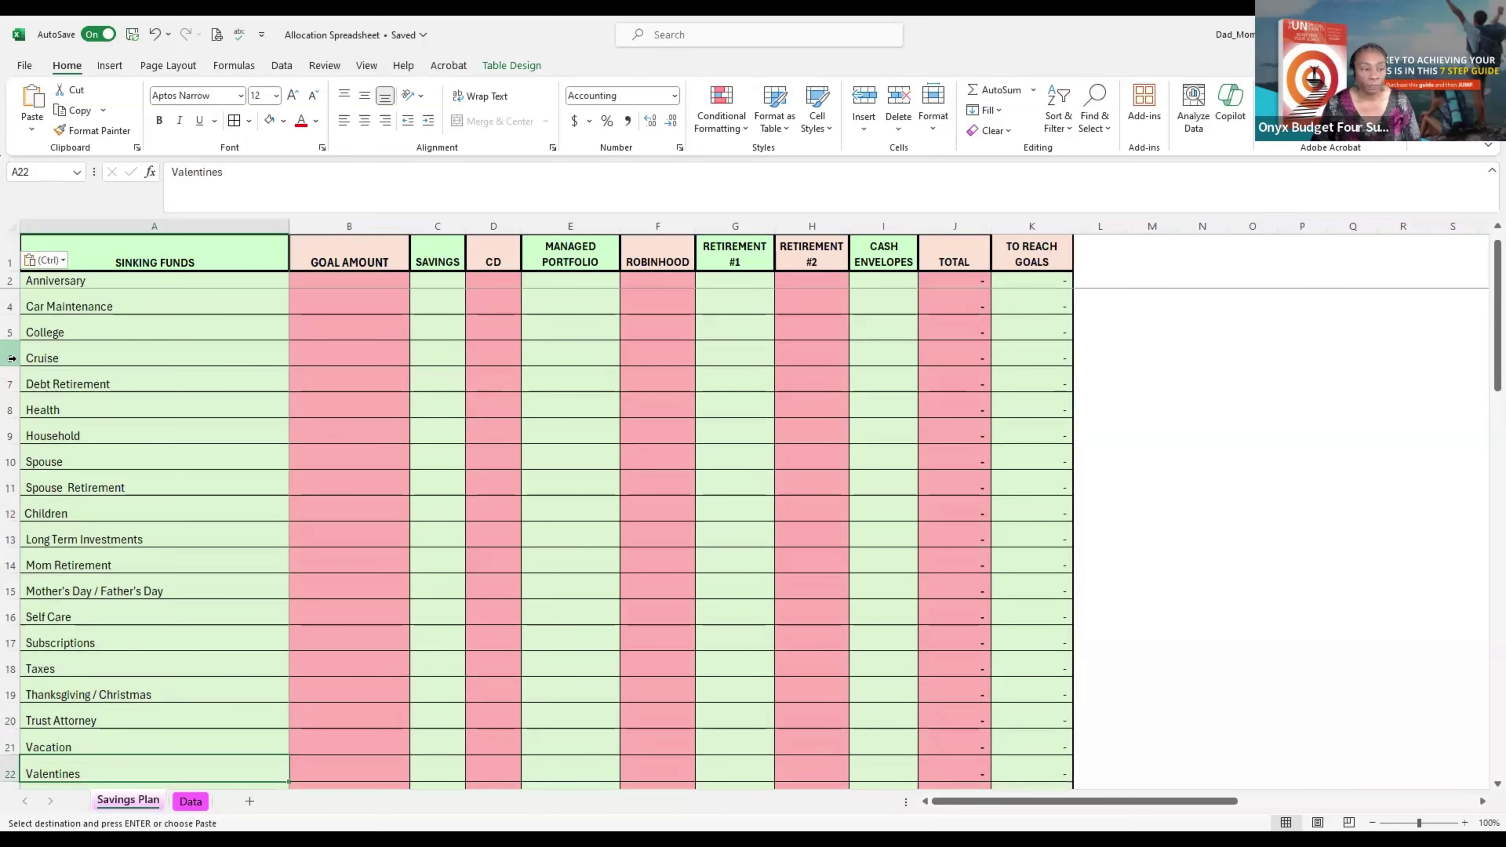
{"action": "key", "text": "Down"}
{"action": "key", "text": "Up"}
{"action": "key", "text": "Down"}
{"action": "scroll", "coordinate": [11, 359], "scroll_direction": "down", "scroll_amount": 1}
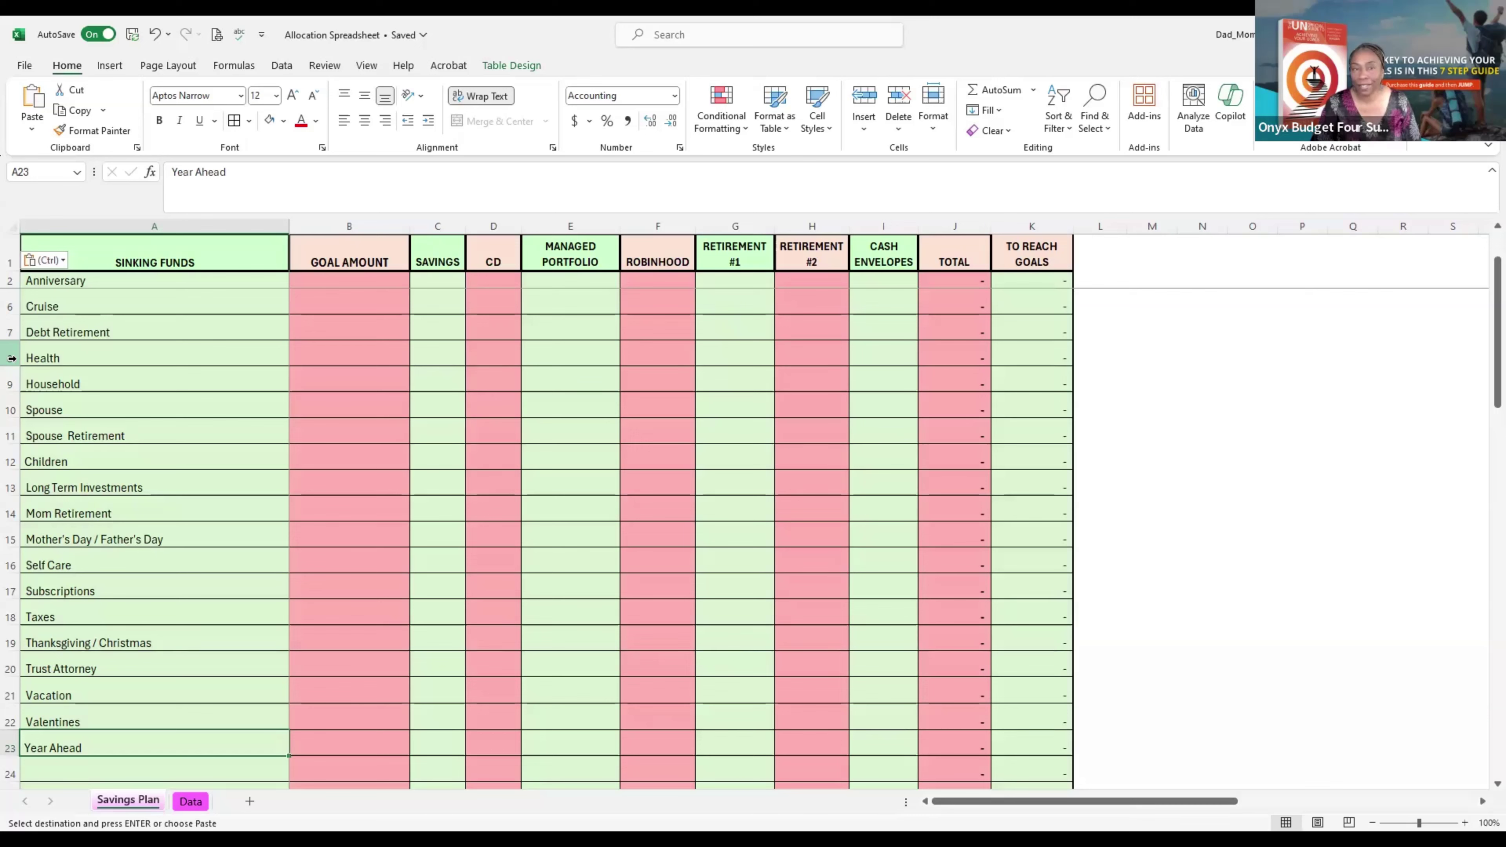
{"action": "key", "text": "Up"}
{"action": "key", "text": "Up"}
{"action": "key", "text": "Up"}
{"action": "key", "text": "Up"}
{"action": "key", "text": "Up"}
{"action": "key", "text": "Up"}
{"action": "key", "text": "Up"}
{"action": "key", "text": "Up"}
{"action": "key", "text": "Up"}
{"action": "key", "text": "Up"}
{"action": "key", "text": "Up"}
{"action": "key", "text": "Up"}
{"action": "key", "text": "Up"}
{"action": "key", "text": "Up"}
{"action": "key", "text": "Up"}
{"action": "key", "text": "Up"}
{"action": "key", "text": "Up"}
{"action": "key", "text": "Up"}
{"action": "key", "text": "Up"}
{"action": "key", "text": "Up"}
{"action": "key", "text": "Up"}
{"action": "key", "text": "Up"}
{"action": "key", "text": "Down"}
{"action": "key", "text": "Down"}
{"action": "key", "text": "Down"}
{"action": "key", "text": "Down"}
{"action": "key", "text": "Down"}
{"action": "key", "text": "Down"}
{"action": "key", "text": "Down"}
{"action": "key", "text": "Down"}
{"action": "key", "text": "Down"}
{"action": "key", "text": "Down"}
{"action": "key", "text": "Down"}
{"action": "key", "text": "Down"}
{"action": "key", "text": "Down"}
{"action": "key", "text": "Down"}
{"action": "key", "text": "Down"}
{"action": "key", "text": "Down"}
{"action": "key", "text": "Down"}
{"action": "key", "text": "Down"}
{"action": "key", "text": "Down"}
{"action": "key", "text": "Down"}
{"action": "key", "text": "Down"}
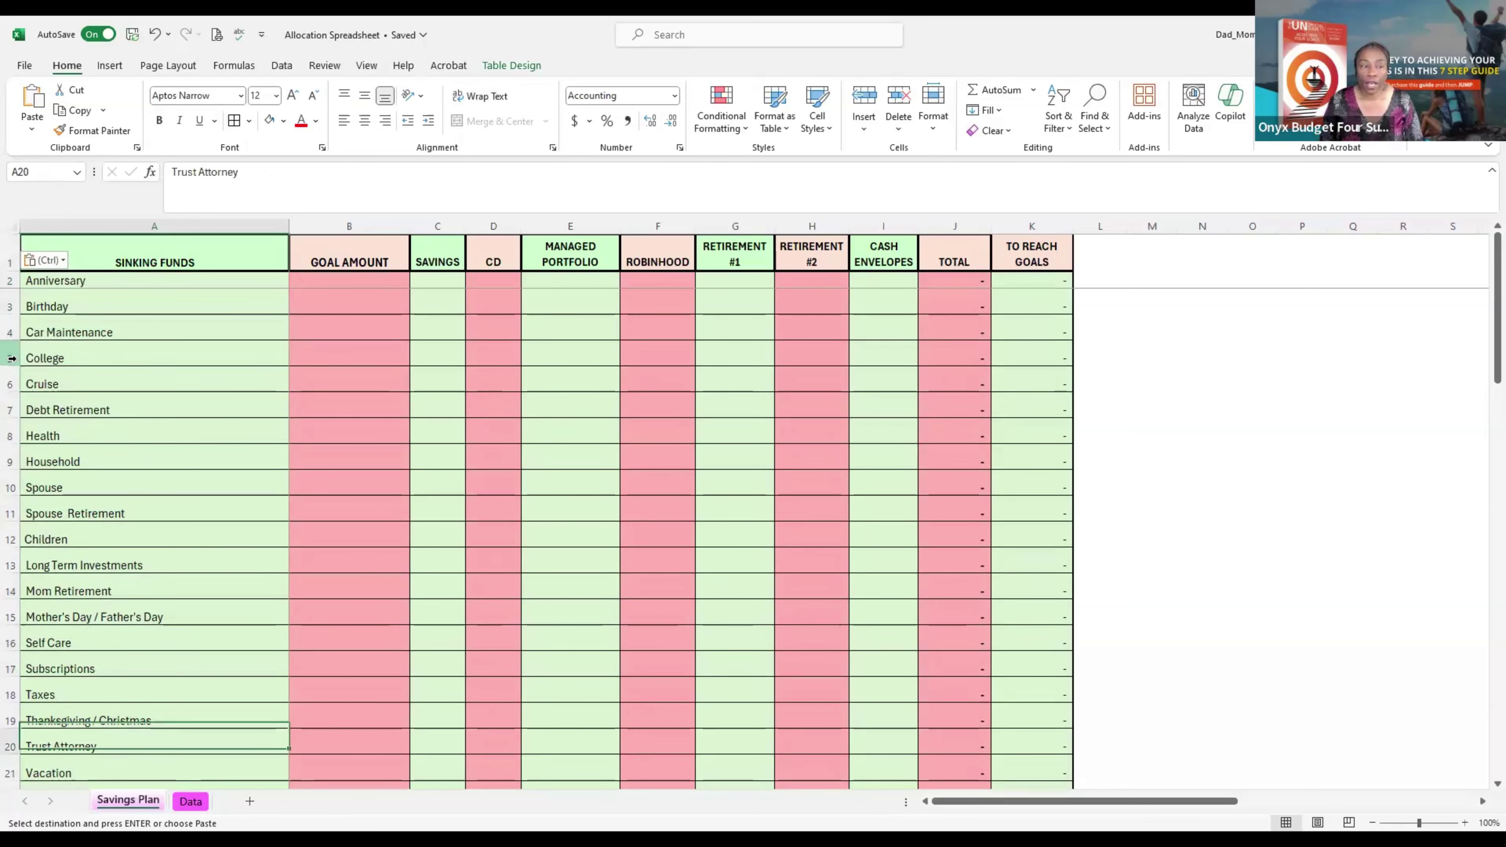
{"action": "key", "text": "Up"}
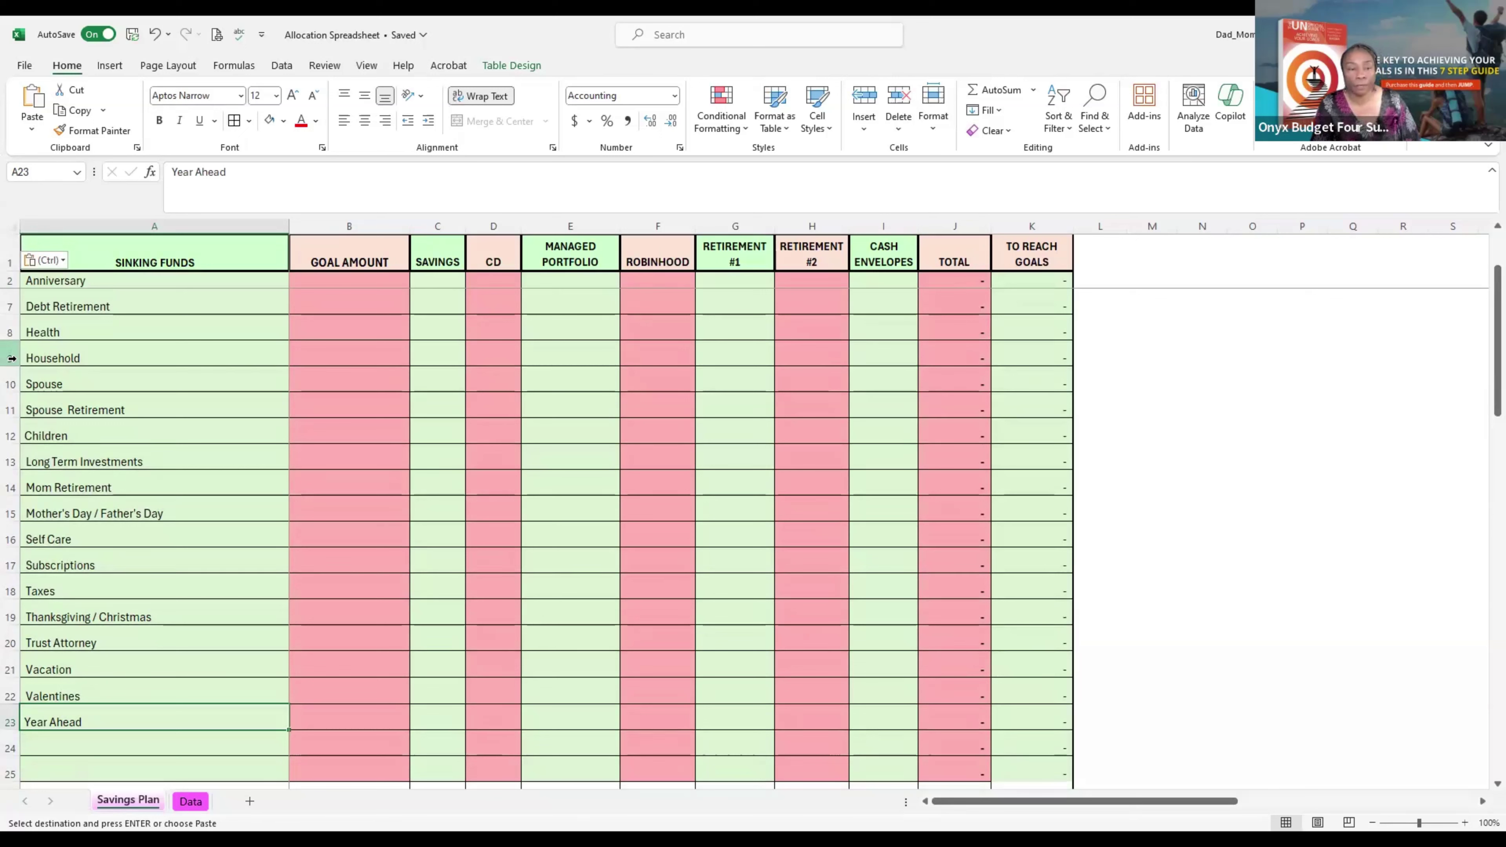
{"action": "key", "text": "ctrl+z"}
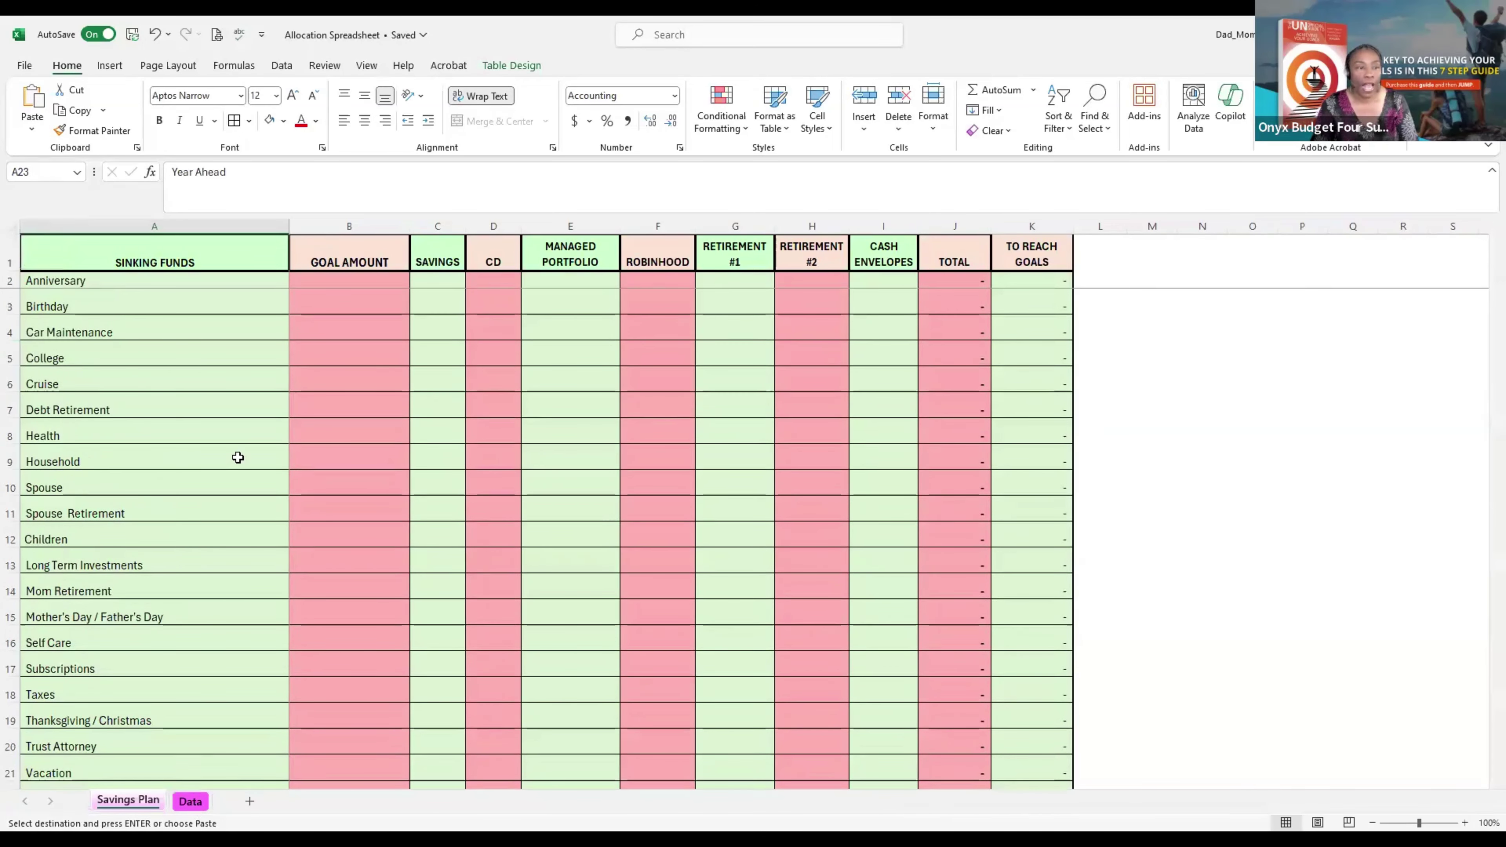
Step: Copy goal amounts B2:B23 from Data and paste at Savings Plan B2, e.g. Anniversary 5,000.00
{"action": "left_click", "coordinate": [191, 801]}
{"action": "left_click", "coordinate": [336, 277]}
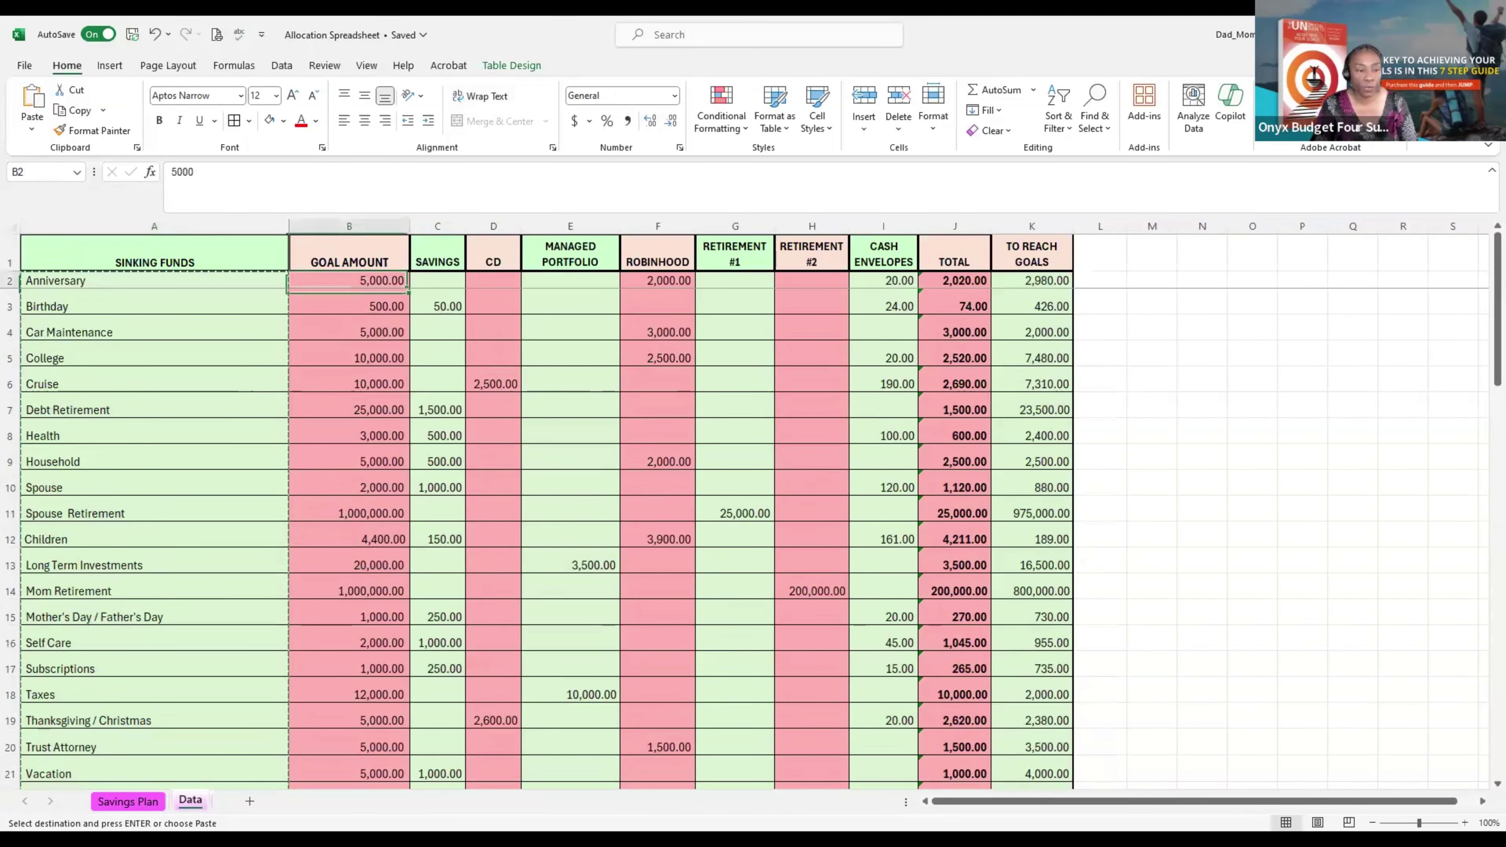
{"action": "left_click_drag", "start_coordinate": [336, 277], "coordinate": [356, 749]}
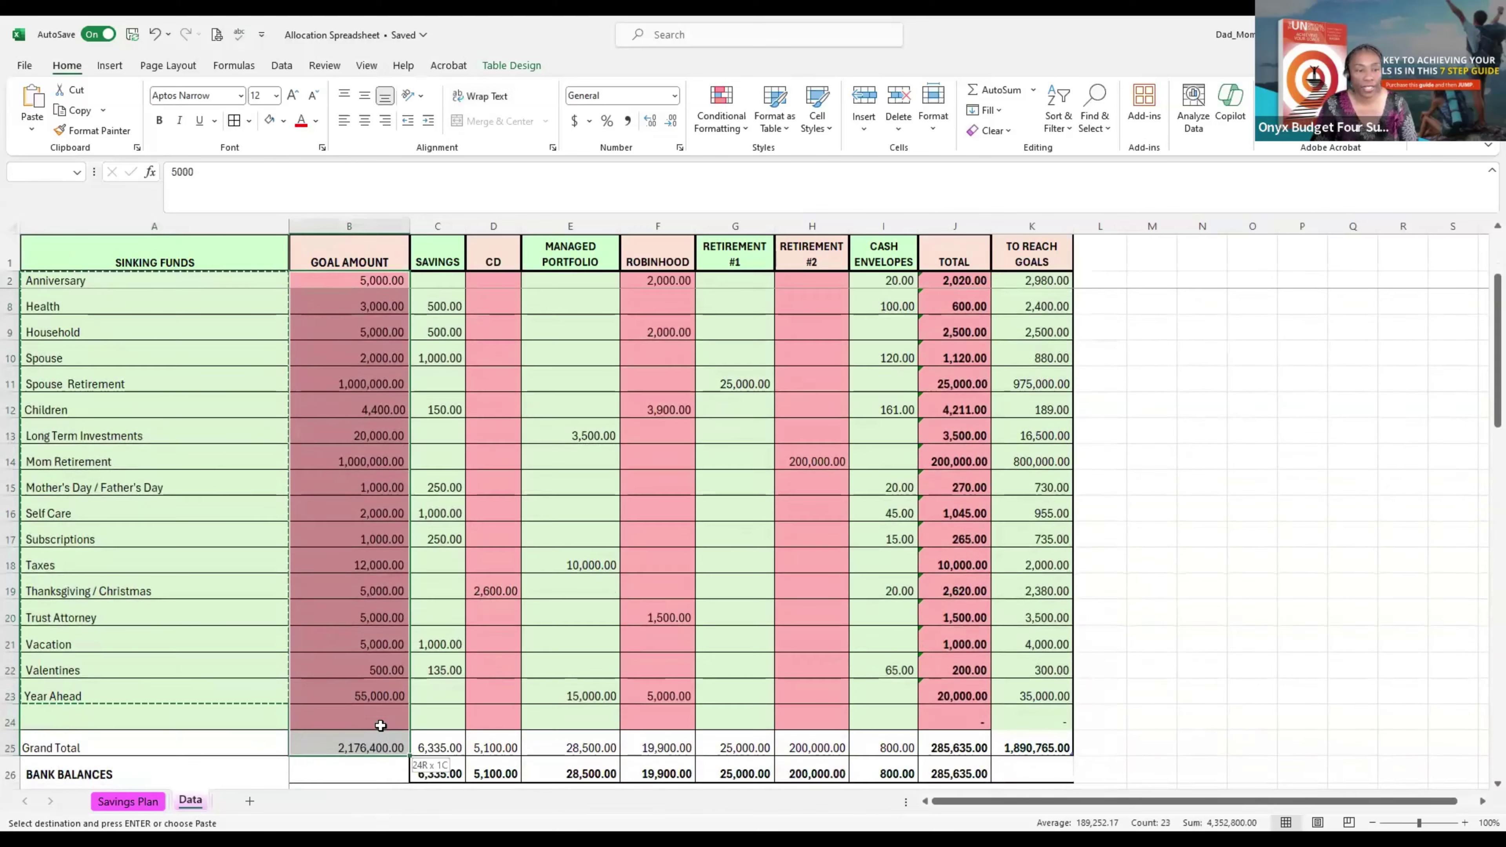
{"action": "right_click", "coordinate": [352, 652]}
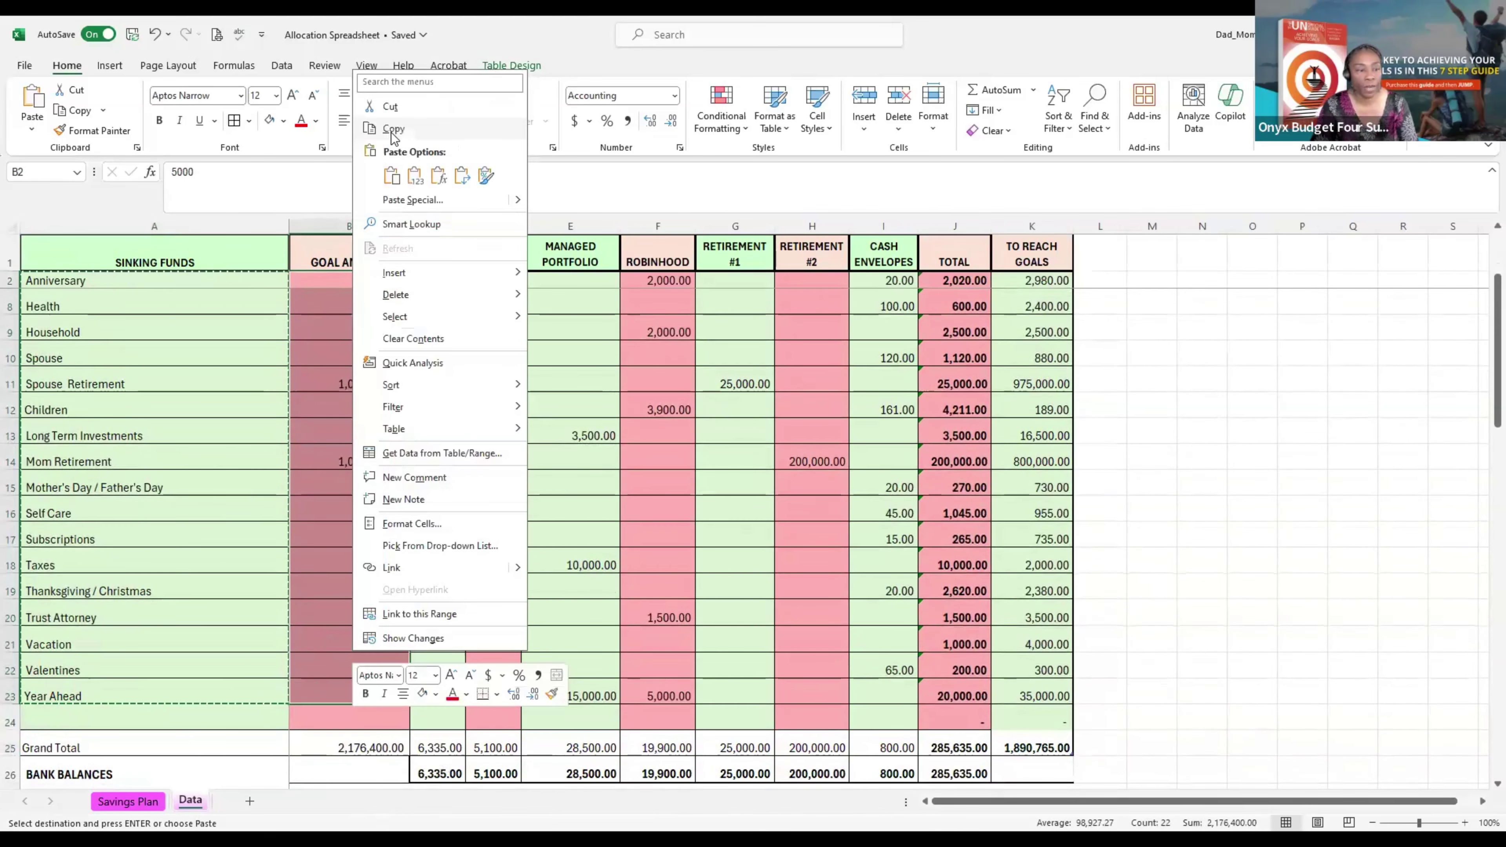
{"action": "left_click", "coordinate": [392, 129]}
{"action": "left_click", "coordinate": [128, 801]}
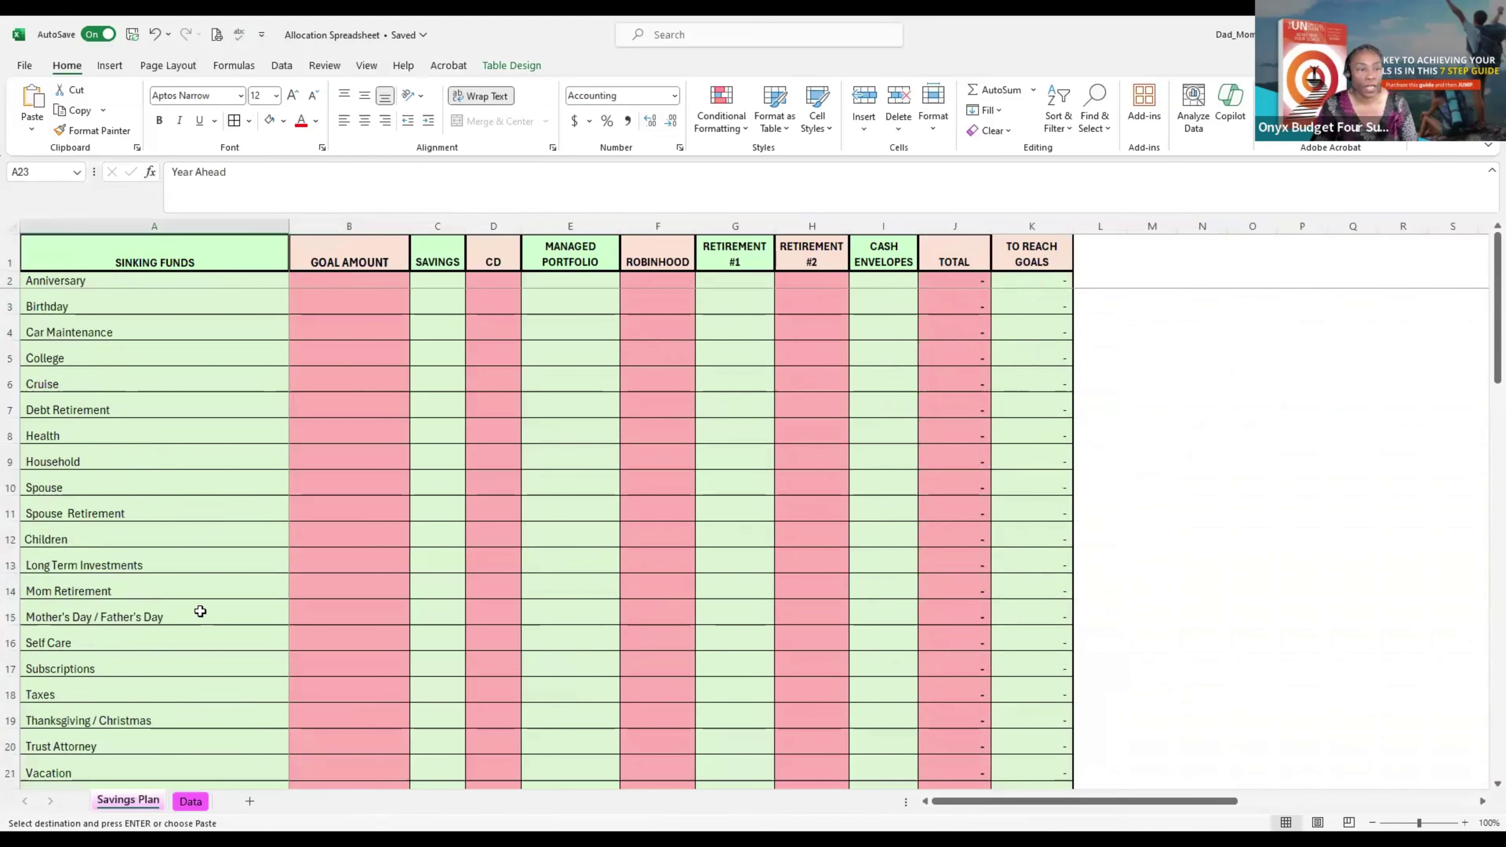
{"action": "right_click", "coordinate": [329, 277]}
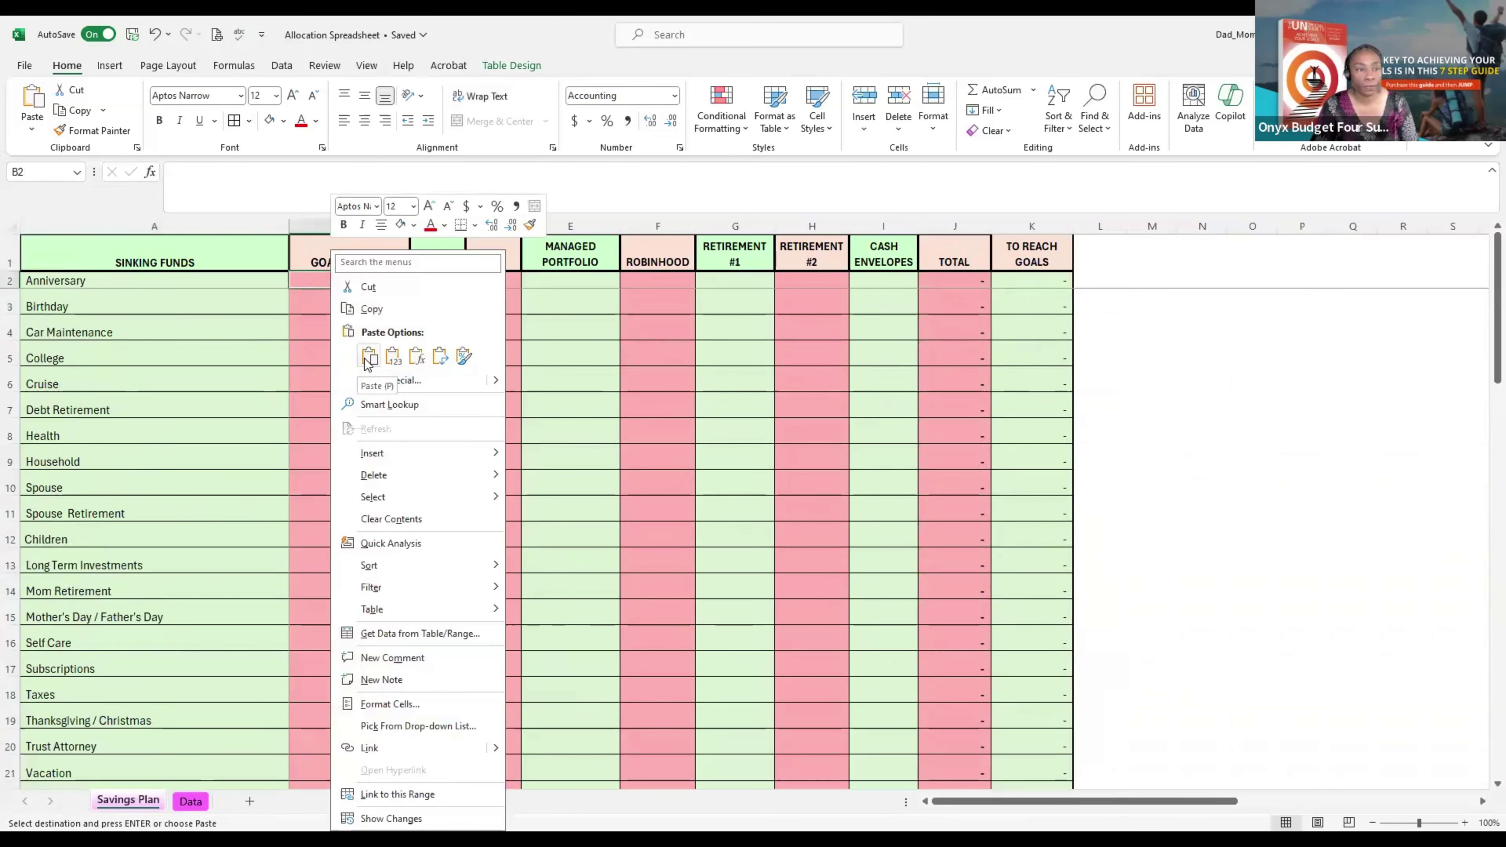
{"action": "left_click", "coordinate": [368, 356]}
{"action": "scroll", "coordinate": [286, 416], "scroll_direction": "down", "scroll_amount": 2}
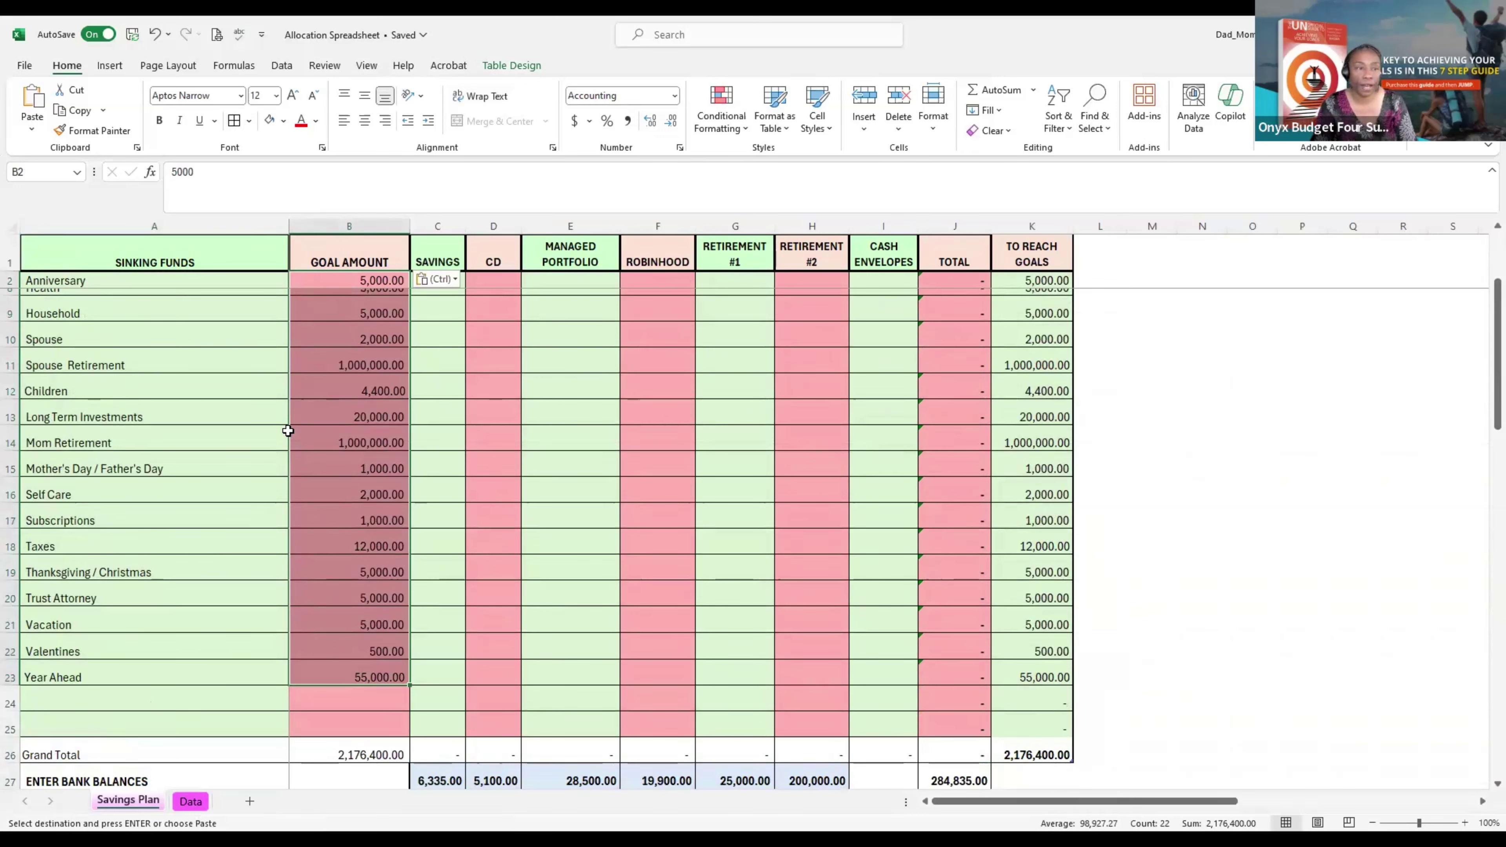
{"action": "scroll", "coordinate": [288, 430], "scroll_direction": "up", "scroll_amount": 2}
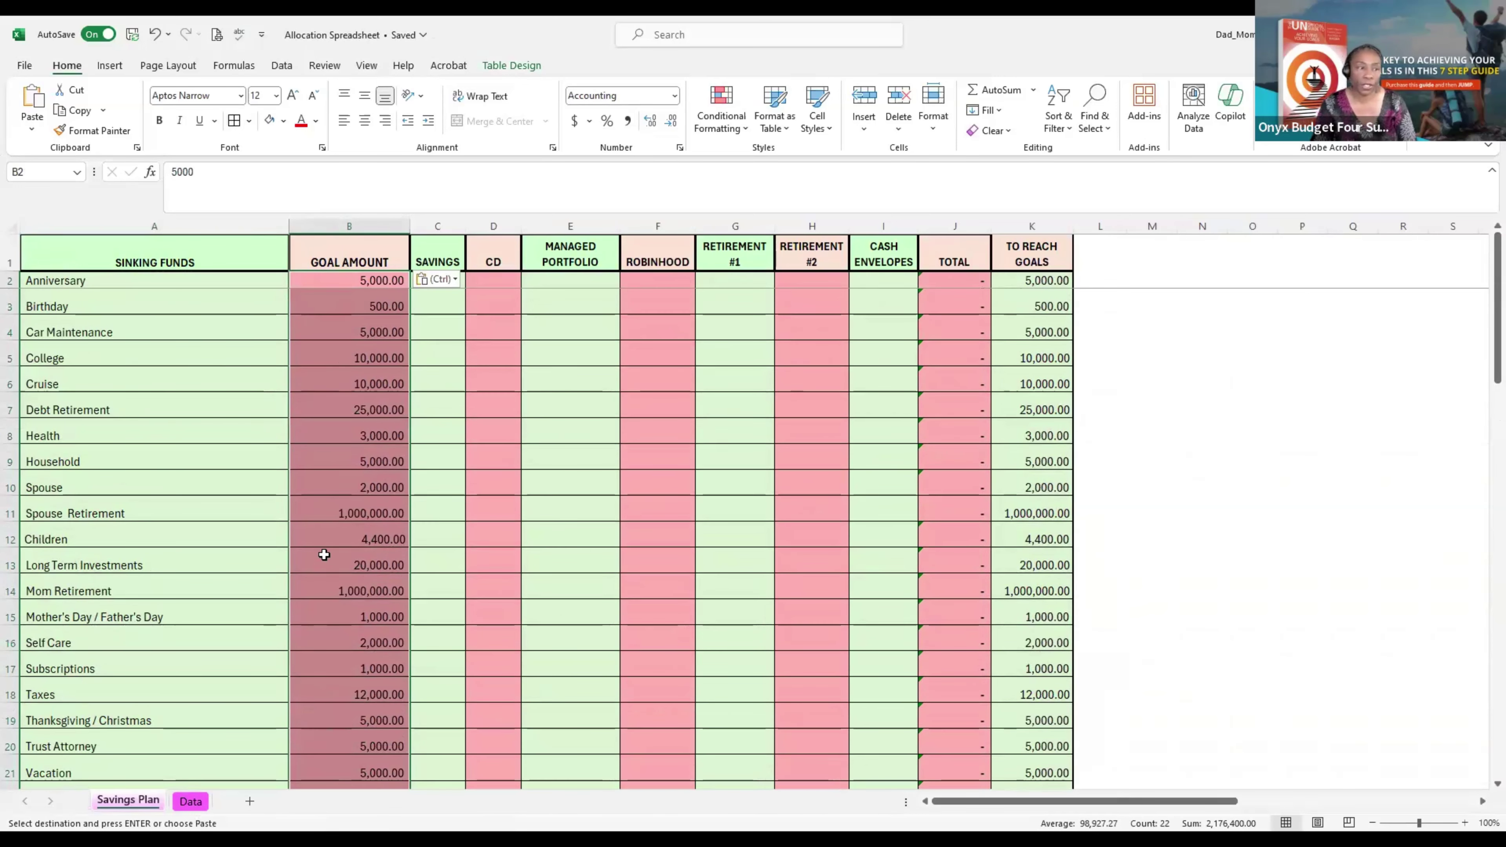
Step: Check the Spouse Retirement and Mom Retirement goal amounts; the Grand Total reads 2,176,400.00
{"action": "left_click", "coordinate": [323, 509]}
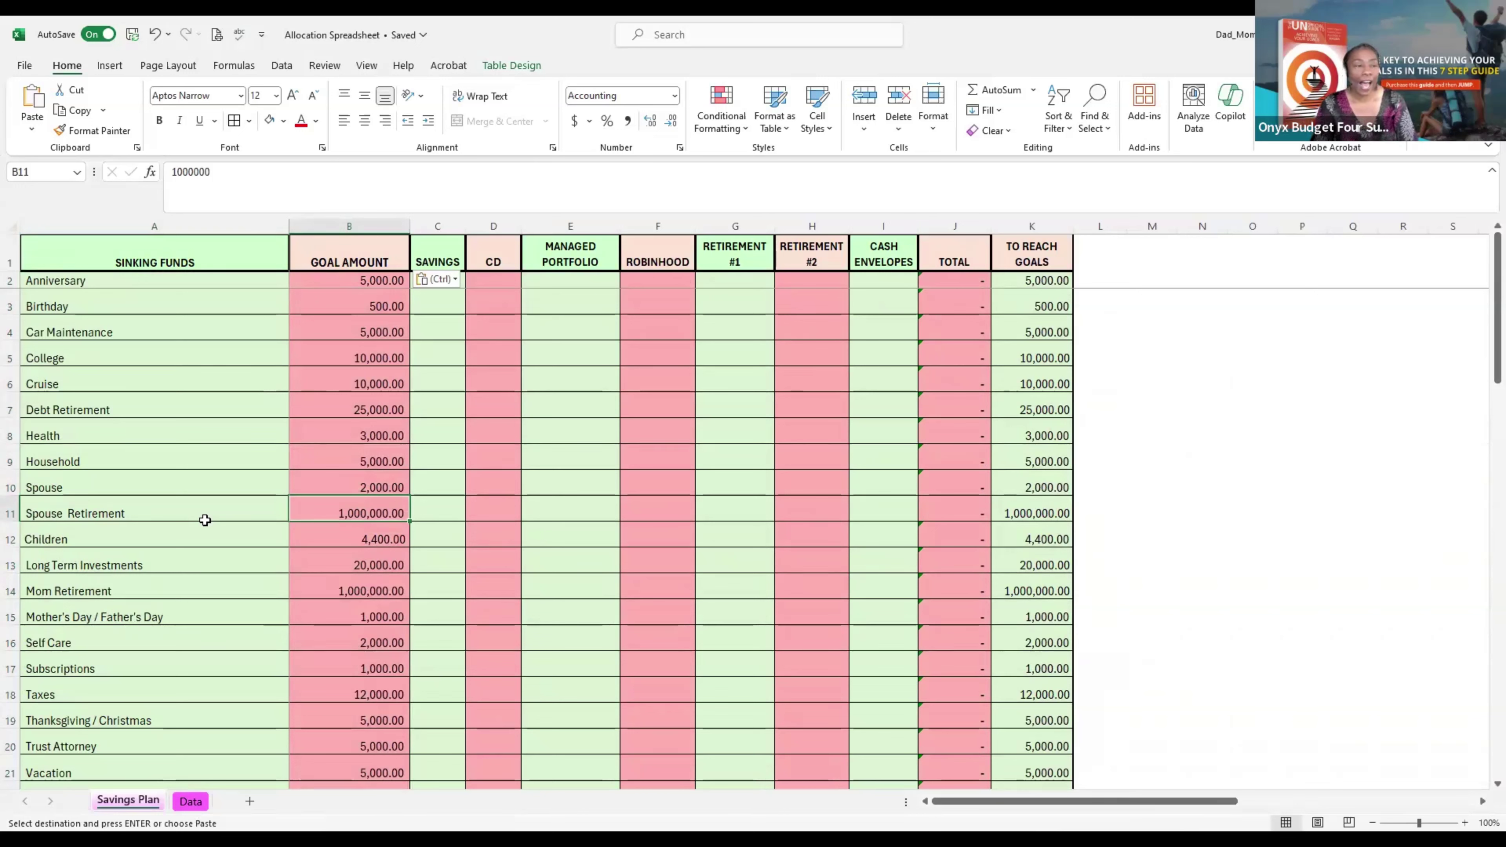
{"action": "left_click", "coordinate": [320, 587]}
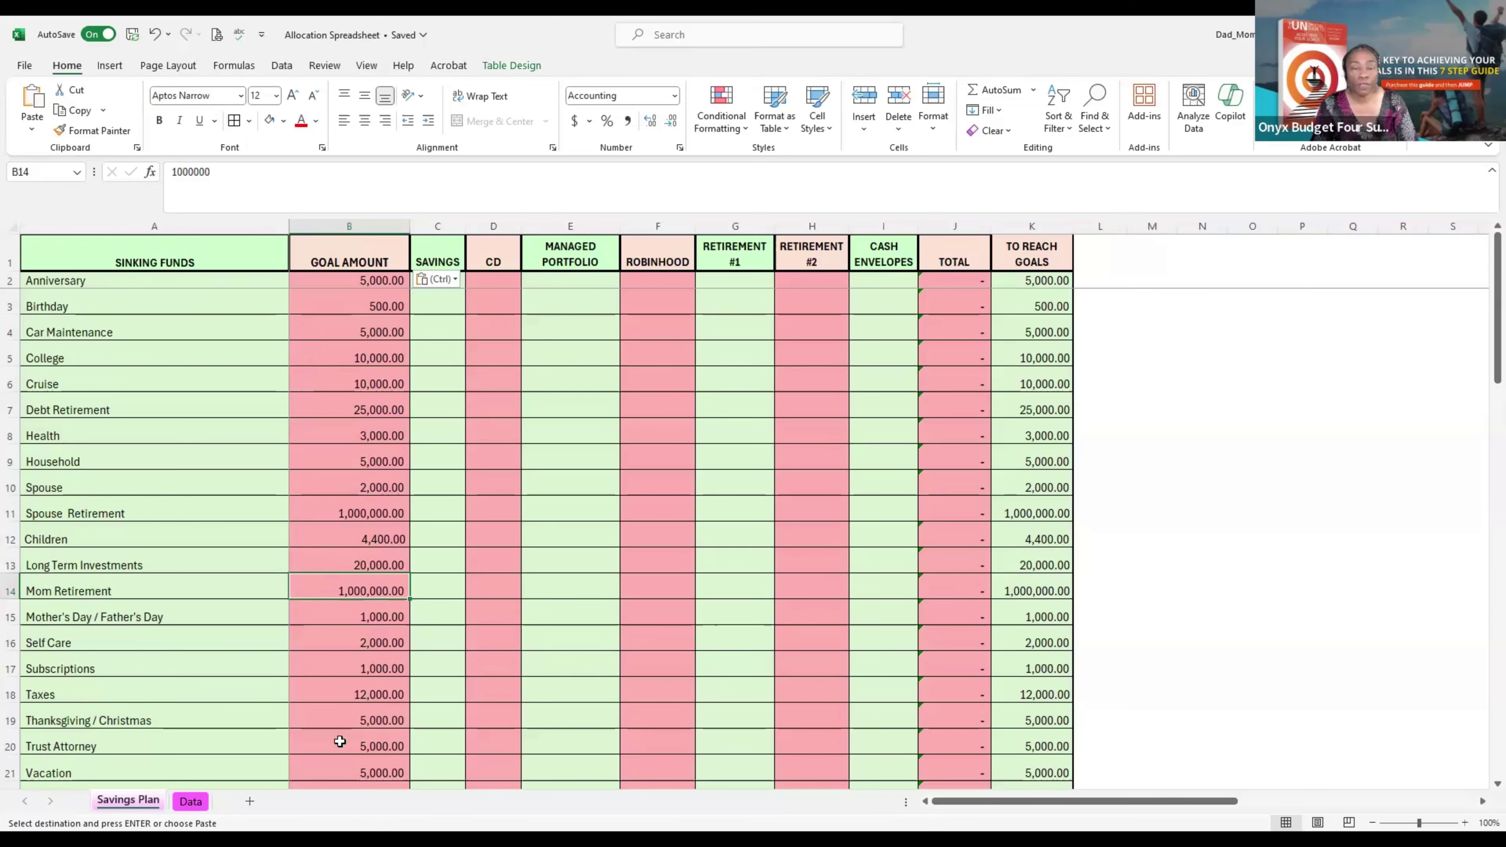
{"action": "scroll", "coordinate": [341, 743], "scroll_direction": "down", "scroll_amount": 3}
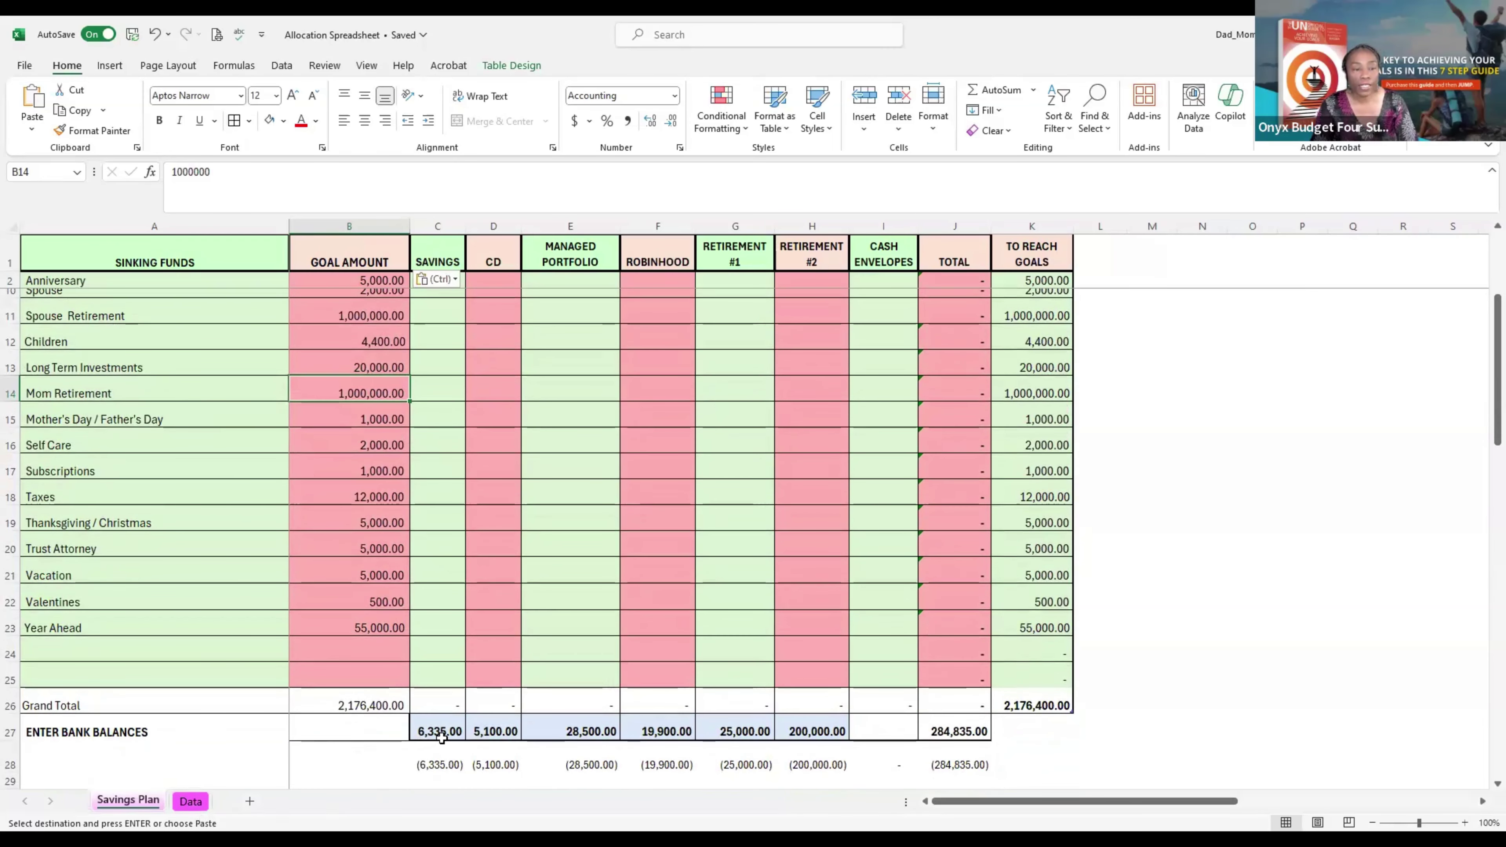
Step: Copy the Data sheet savings amounts C3:C22 and paste them starting at Savings Plan C3
{"action": "left_click", "coordinate": [432, 735]}
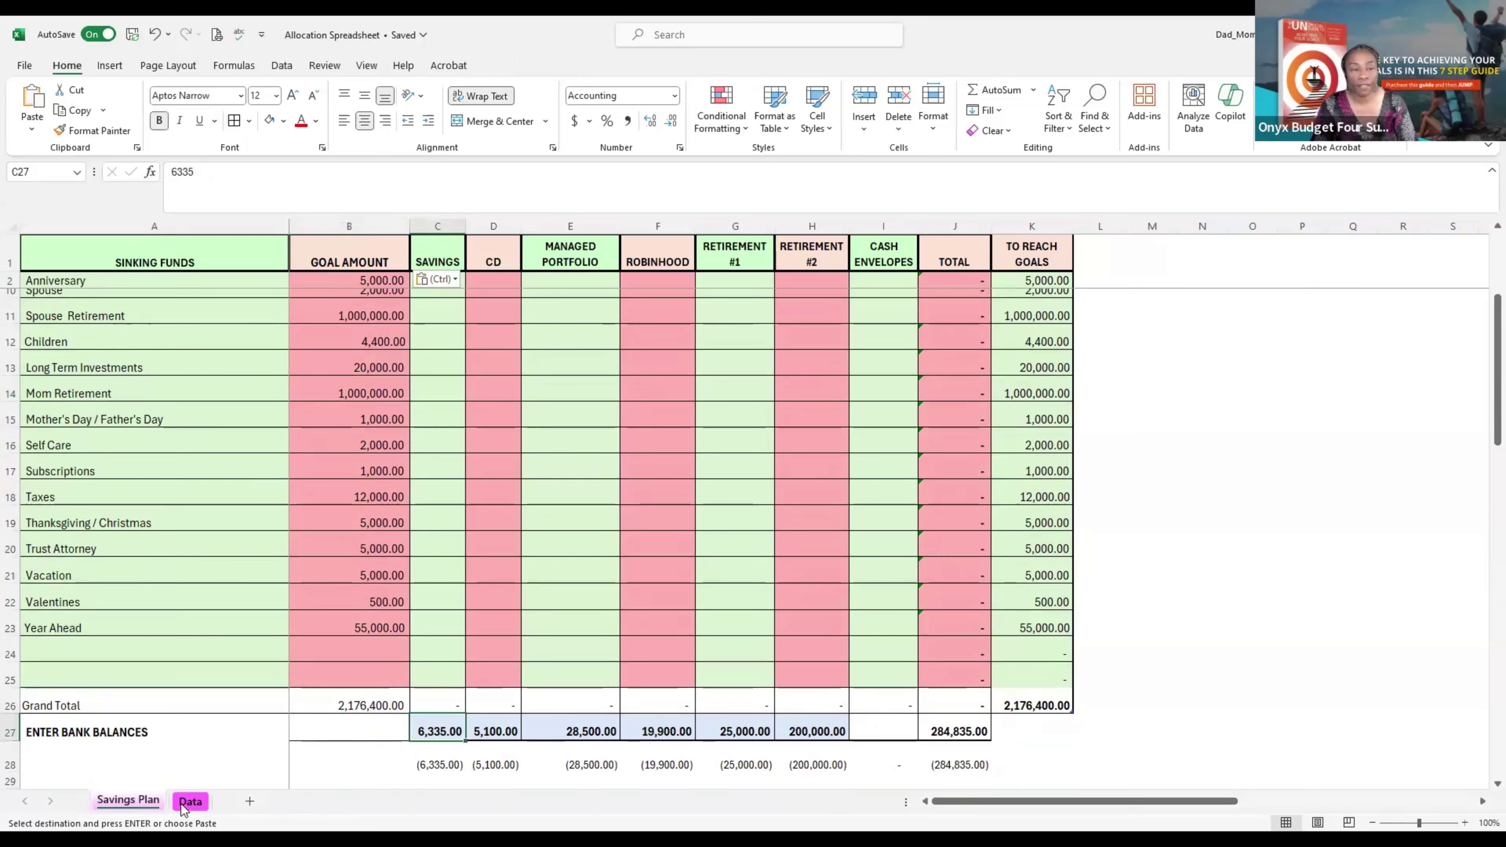
{"action": "scroll", "coordinate": [184, 810], "scroll_direction": "up", "scroll_amount": 1}
{"action": "scroll", "coordinate": [184, 810], "scroll_direction": "up", "scroll_amount": 2}
{"action": "left_click", "coordinate": [191, 801]}
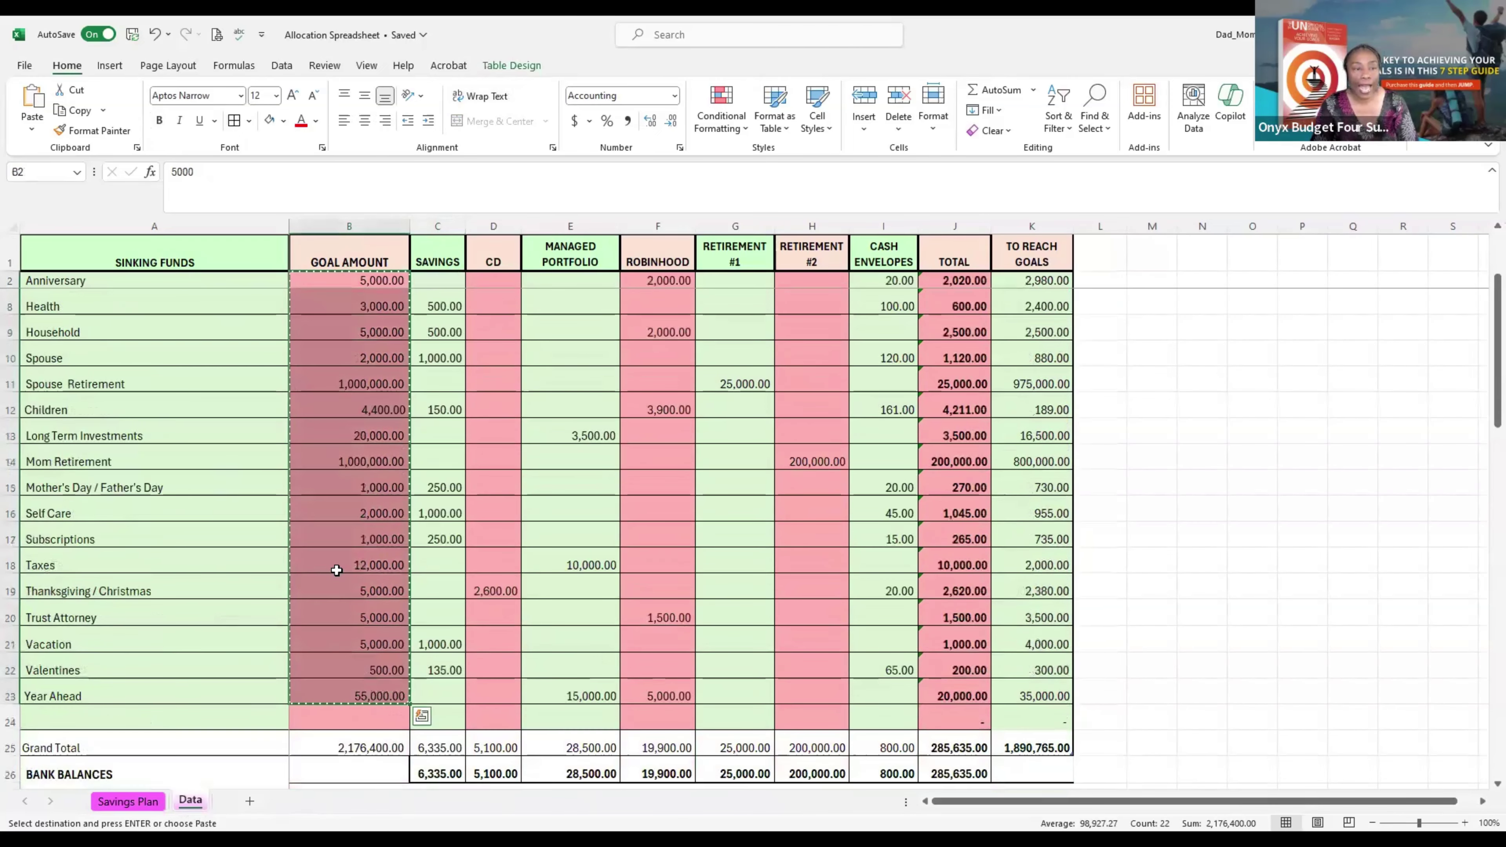
{"action": "scroll", "coordinate": [336, 570], "scroll_direction": "up", "scroll_amount": 2}
{"action": "scroll", "coordinate": [433, 742], "scroll_direction": "down", "scroll_amount": 1}
{"action": "left_click_drag", "start_coordinate": [431, 752], "coordinate": [428, 301]}
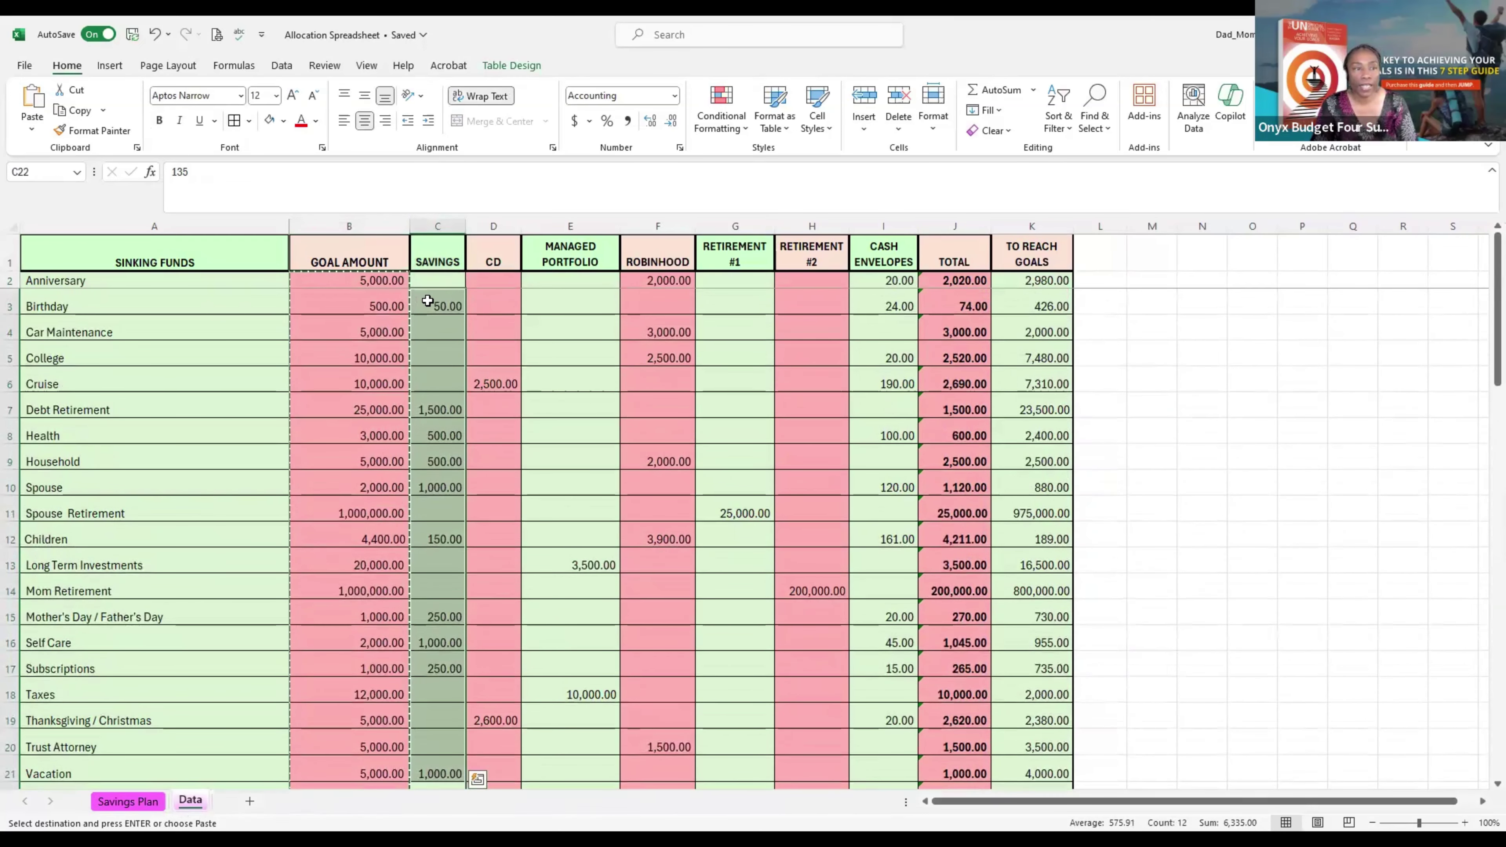
{"action": "right_click", "coordinate": [435, 314]}
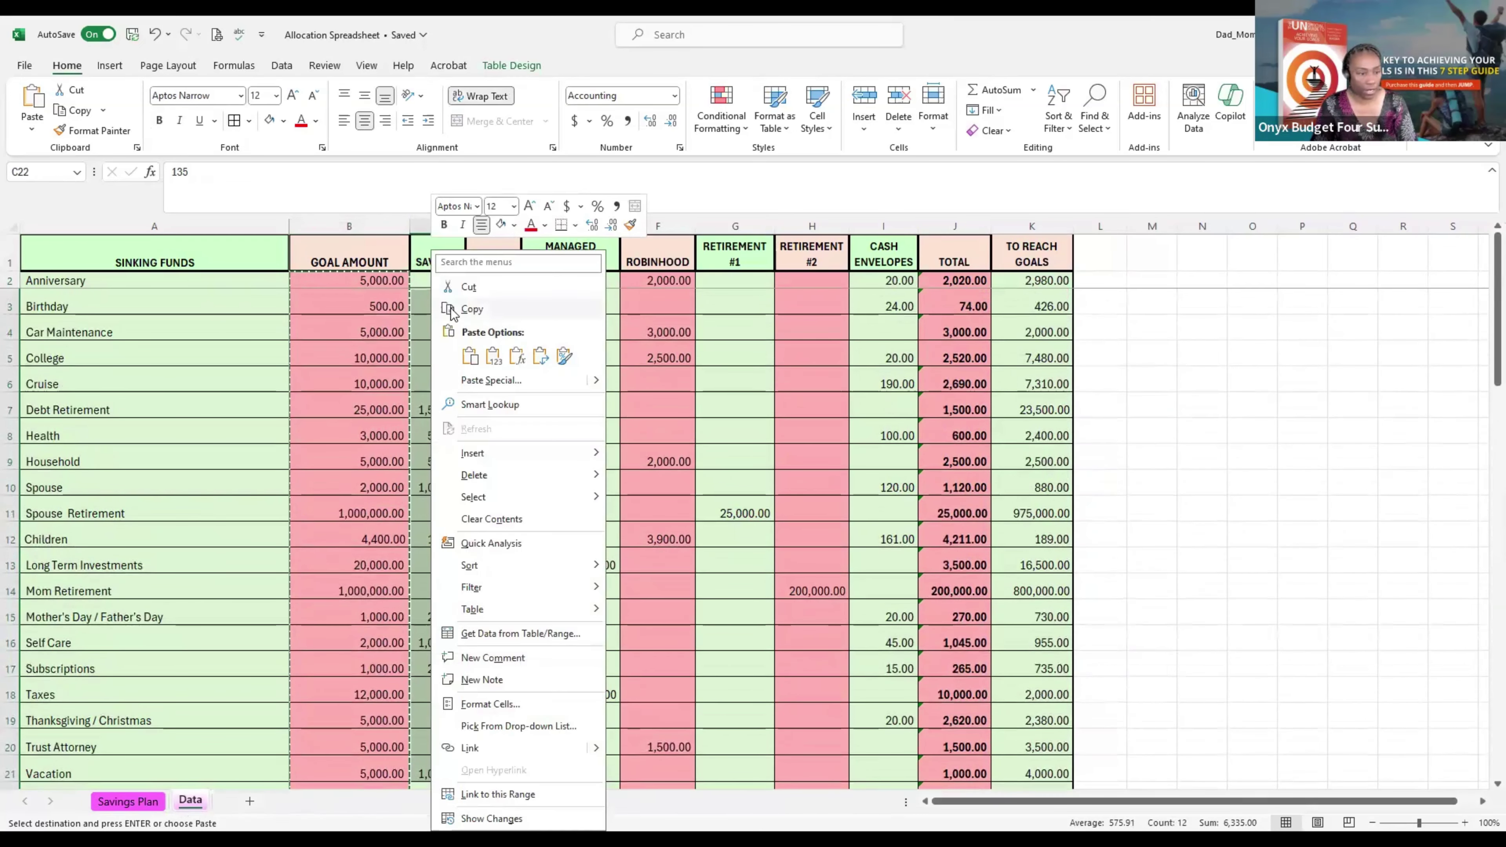
{"action": "left_click", "coordinate": [450, 308]}
{"action": "left_click", "coordinate": [127, 801]}
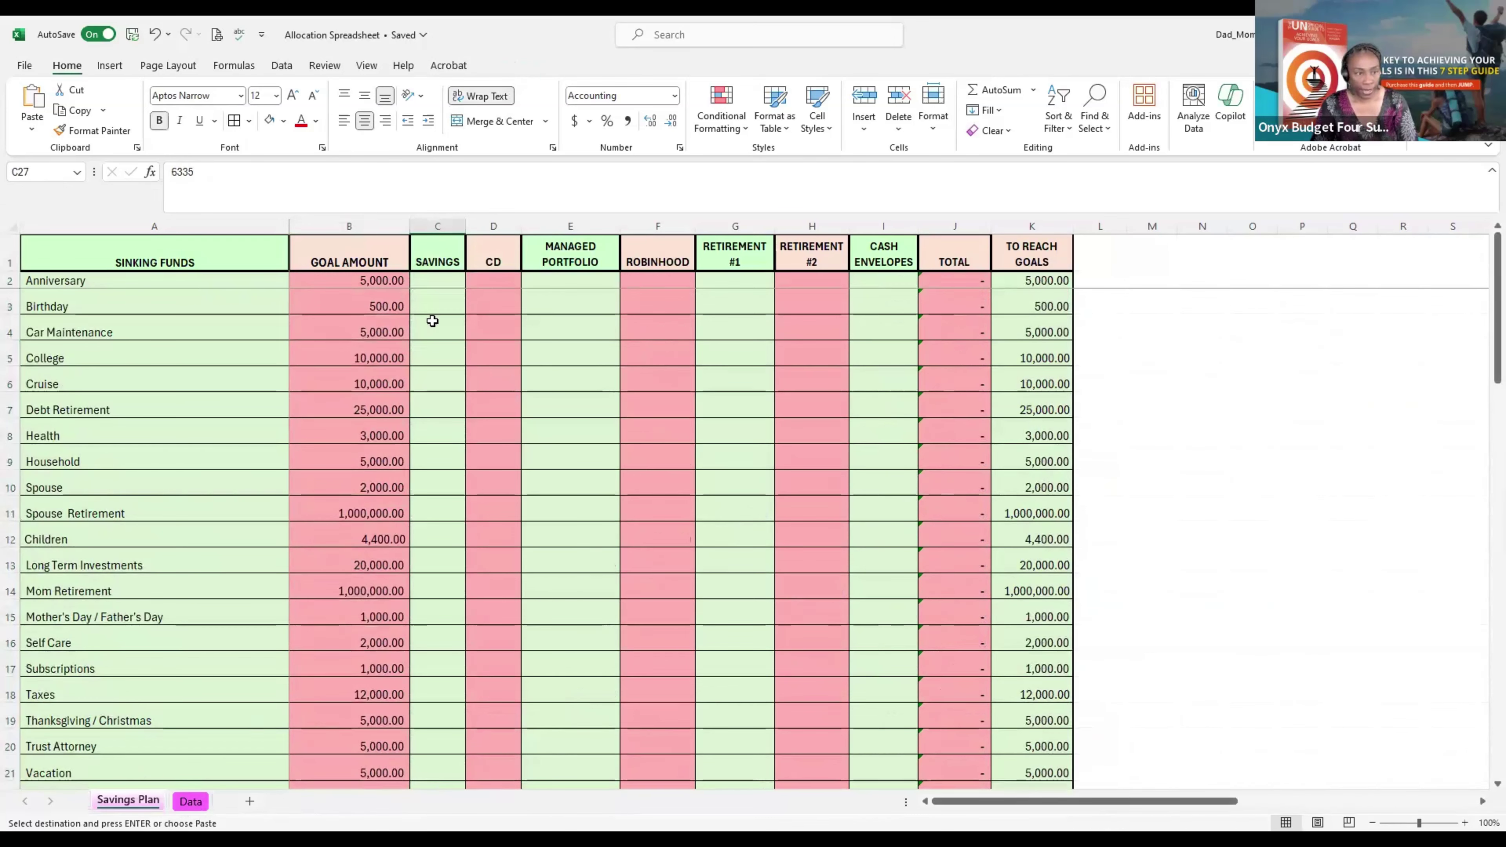
{"action": "left_click", "coordinate": [437, 306]}
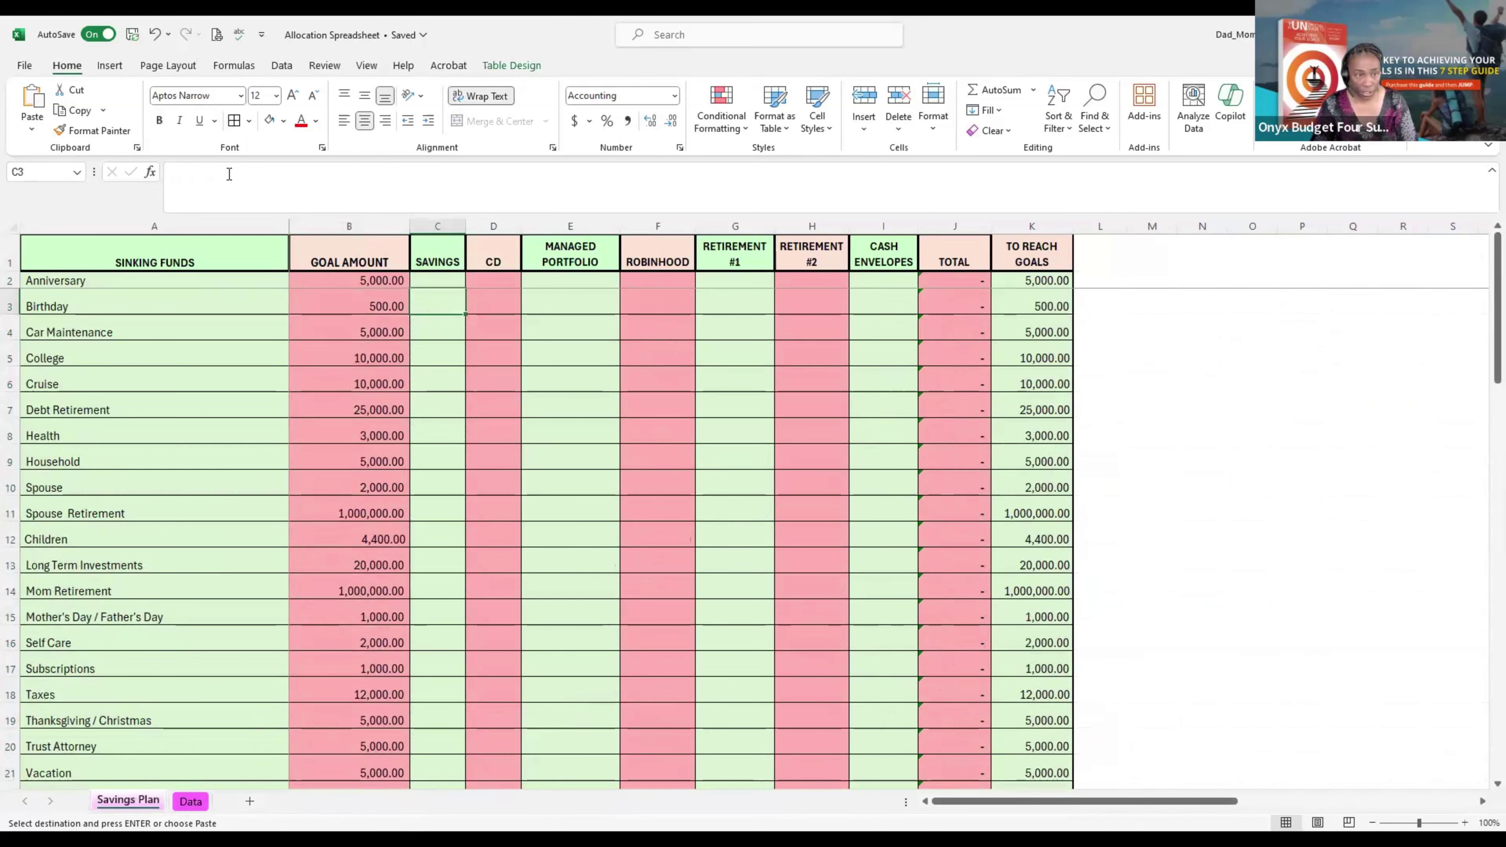
{"action": "left_click", "coordinate": [28, 101]}
Step: Review the pasted savings amounts, e.g. Birthday 50.00 and Debt Retirement 1,500.00, totalling 6,335.00
{"action": "scroll", "coordinate": [317, 509], "scroll_direction": "down", "scroll_amount": 3}
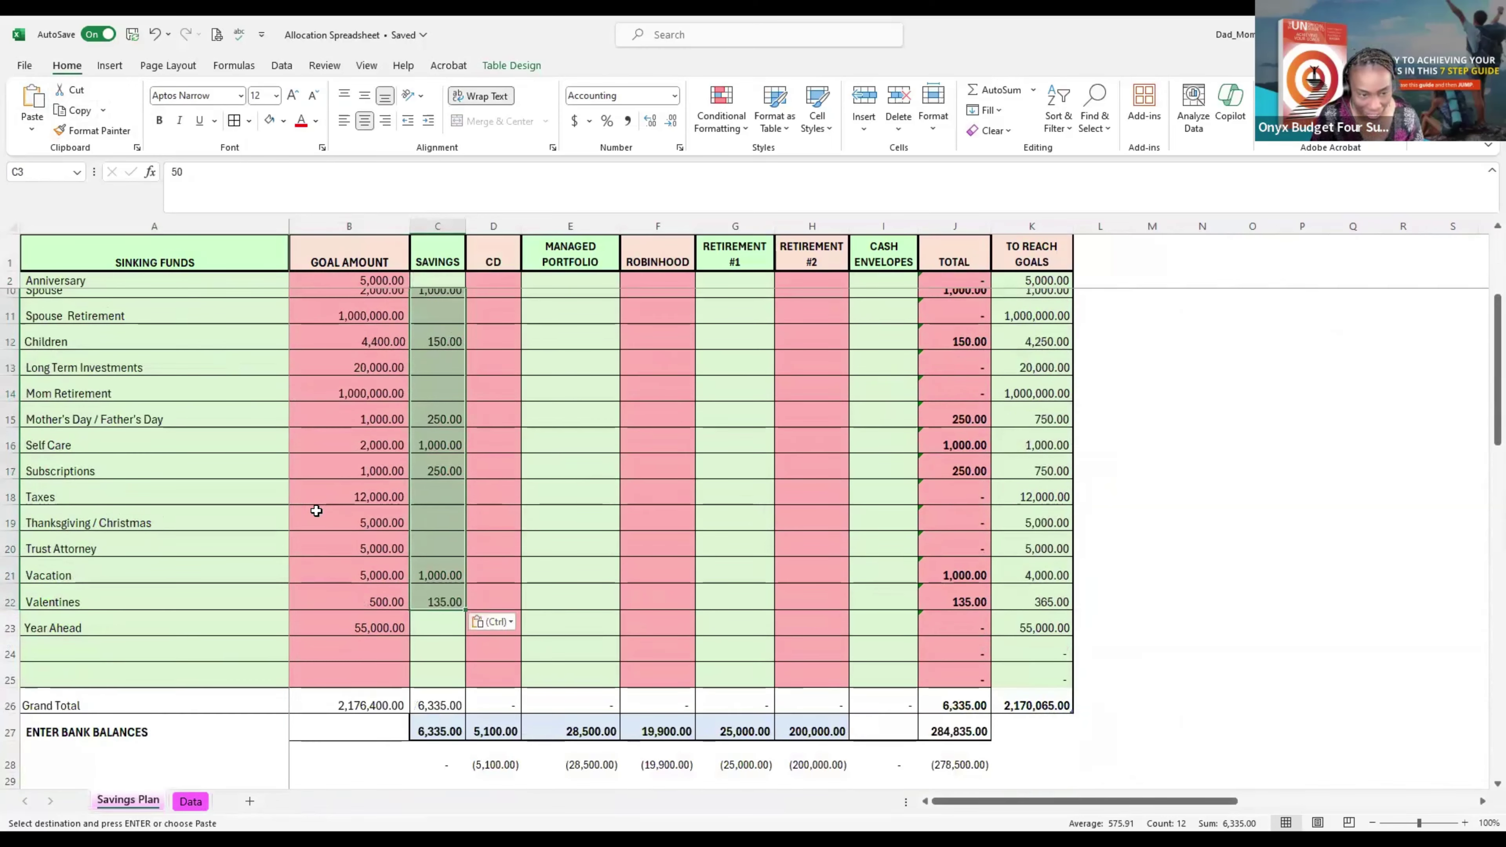
{"action": "scroll", "coordinate": [356, 653], "scroll_direction": "down", "scroll_amount": 1}
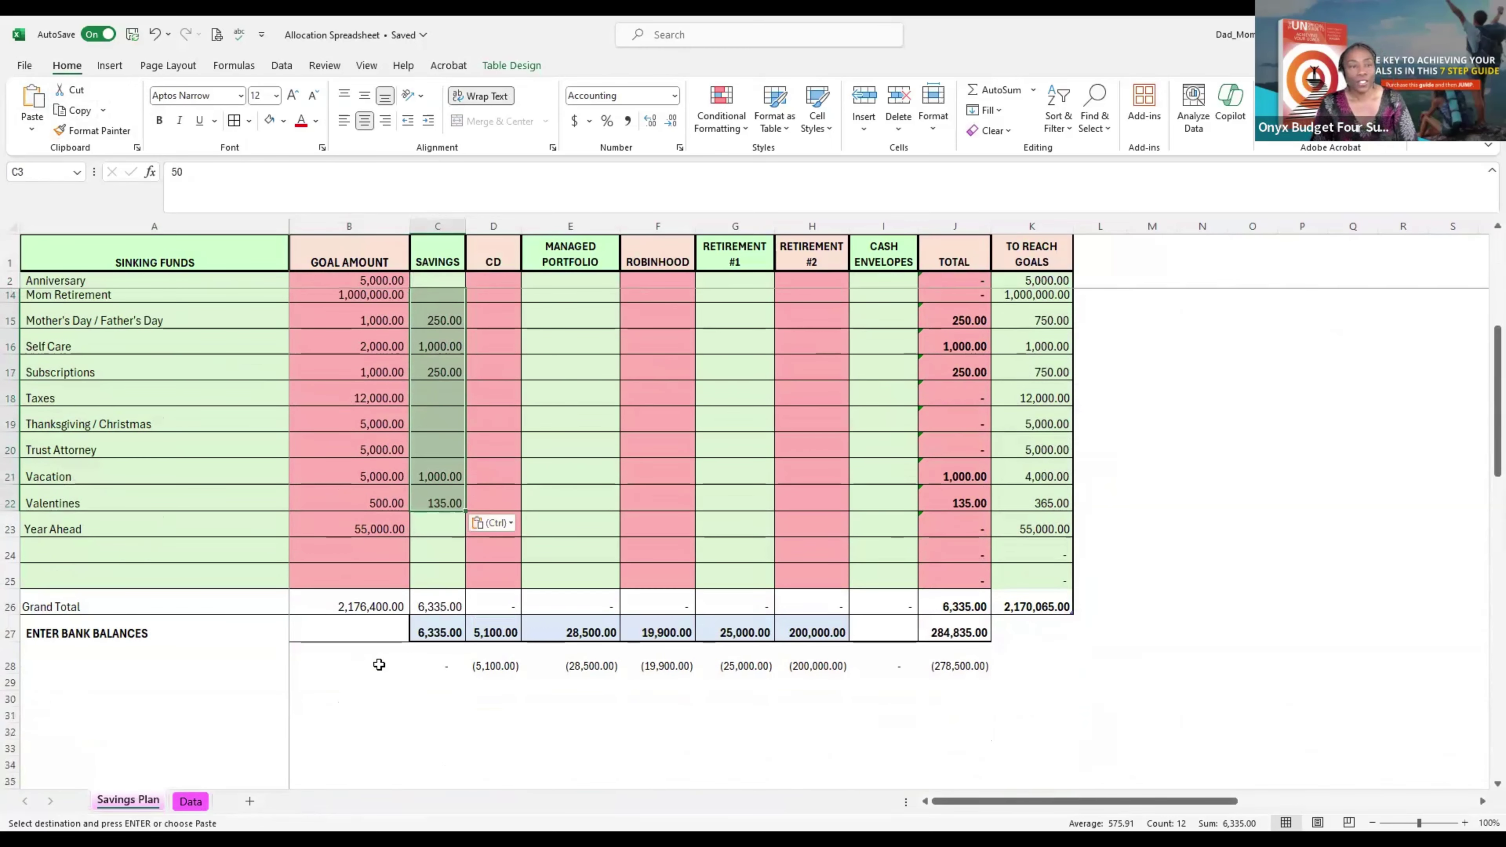
{"action": "scroll", "coordinate": [446, 661], "scroll_direction": "up", "scroll_amount": 4}
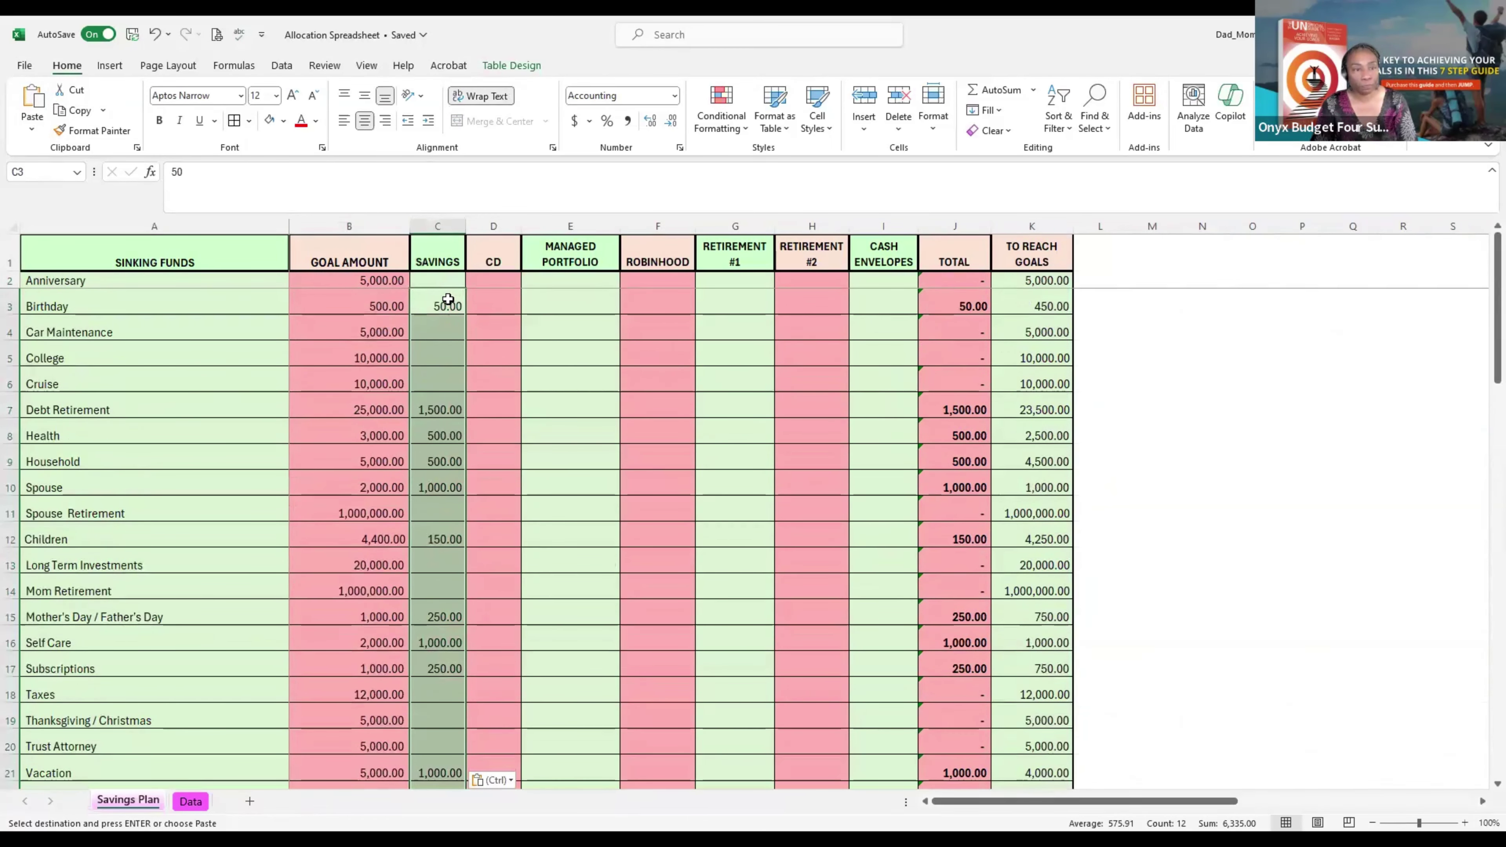
{"action": "left_click", "coordinate": [439, 511]}
{"action": "left_click", "coordinate": [442, 359]}
{"action": "left_click", "coordinate": [424, 457]}
{"action": "left_click", "coordinate": [428, 415]}
{"action": "left_click", "coordinate": [429, 513]}
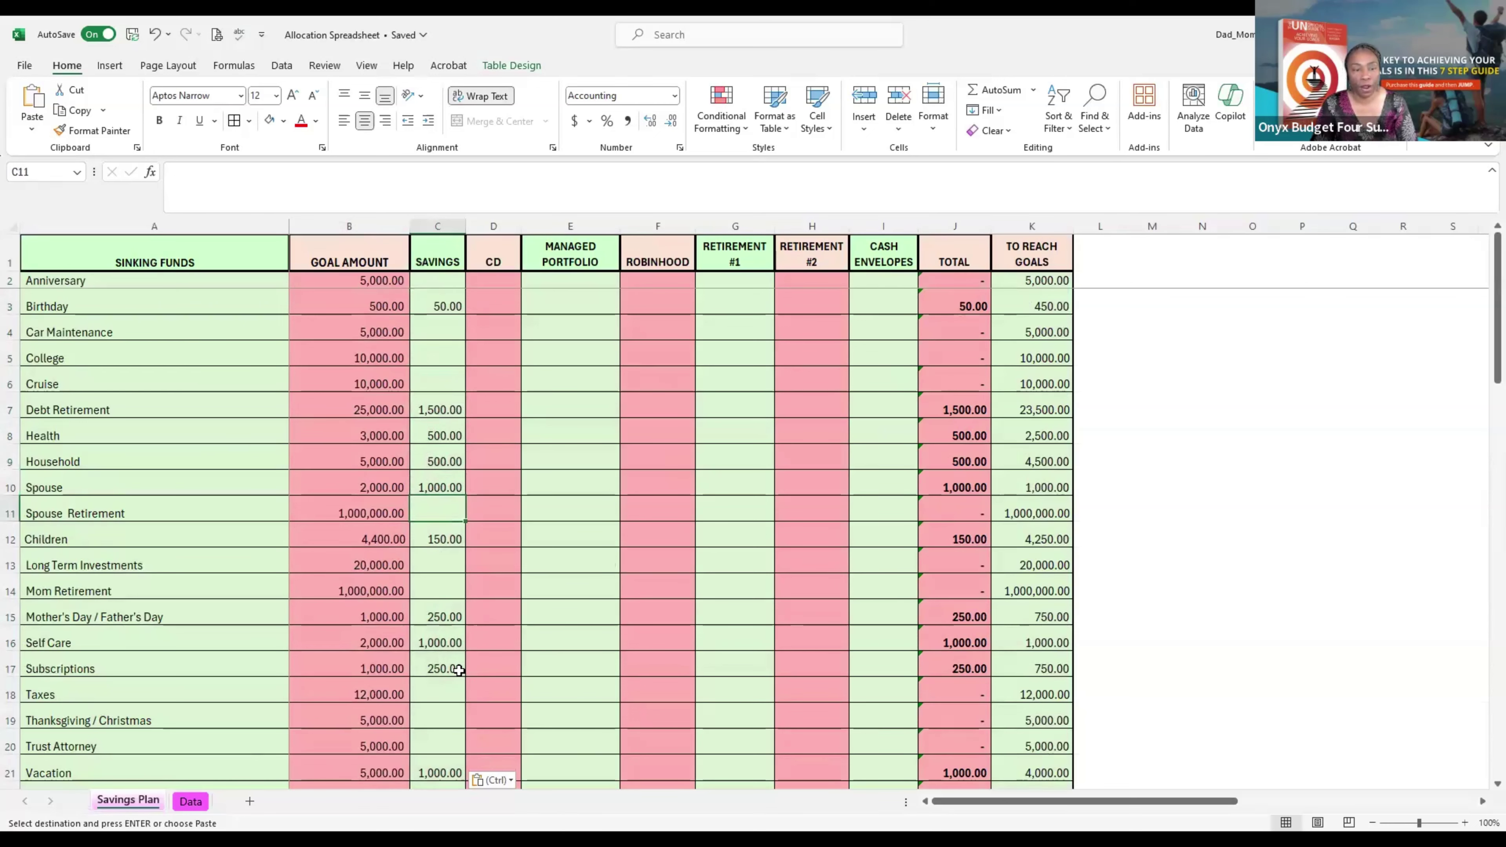
{"action": "scroll", "coordinate": [459, 670], "scroll_direction": "down", "scroll_amount": 4}
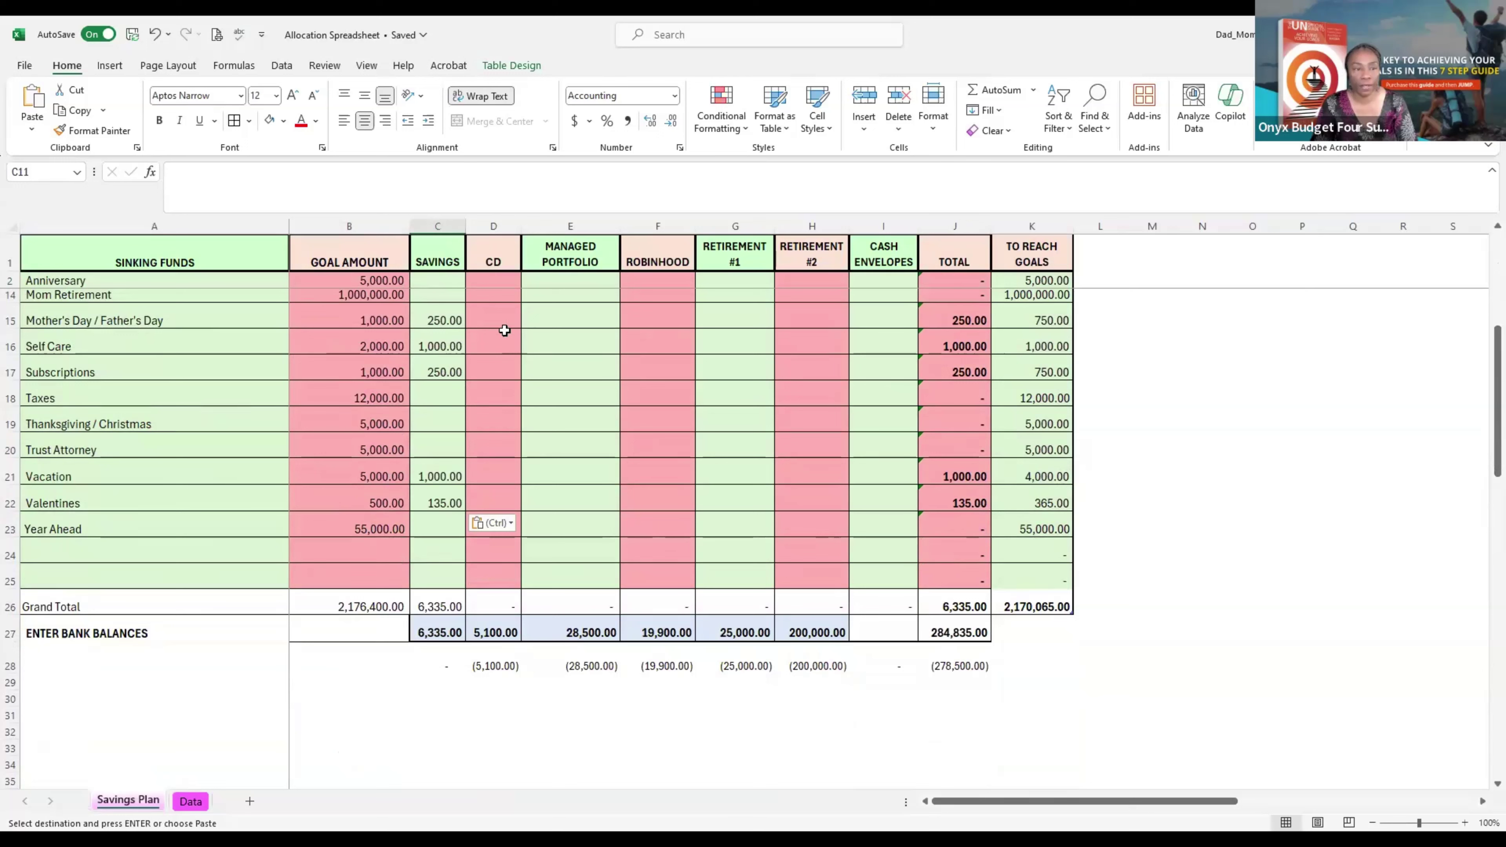
{"action": "left_click", "coordinate": [415, 599]}
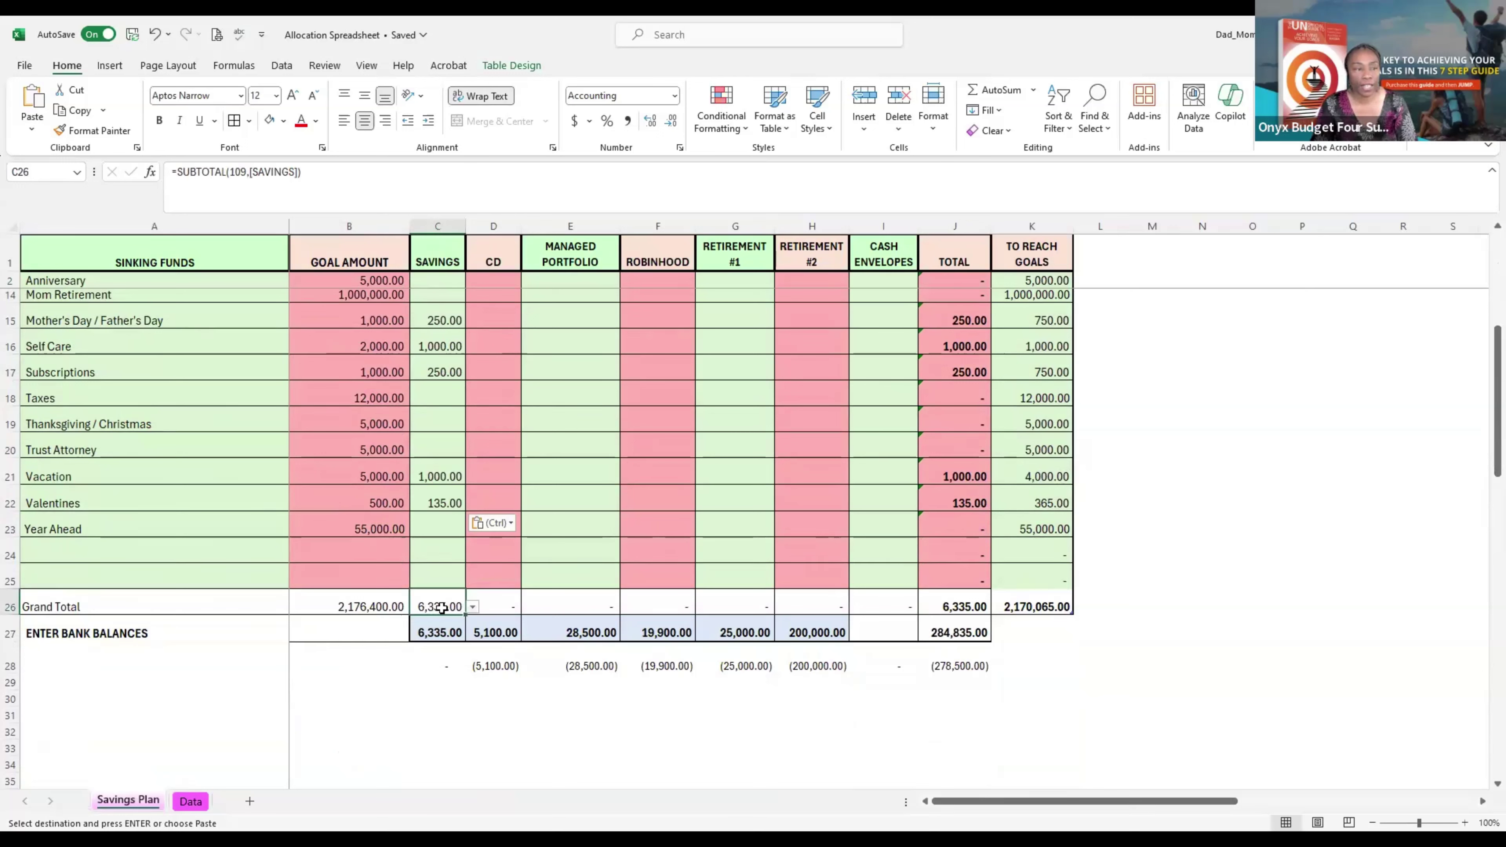
{"action": "scroll", "coordinate": [428, 451], "scroll_direction": "up", "scroll_amount": 4}
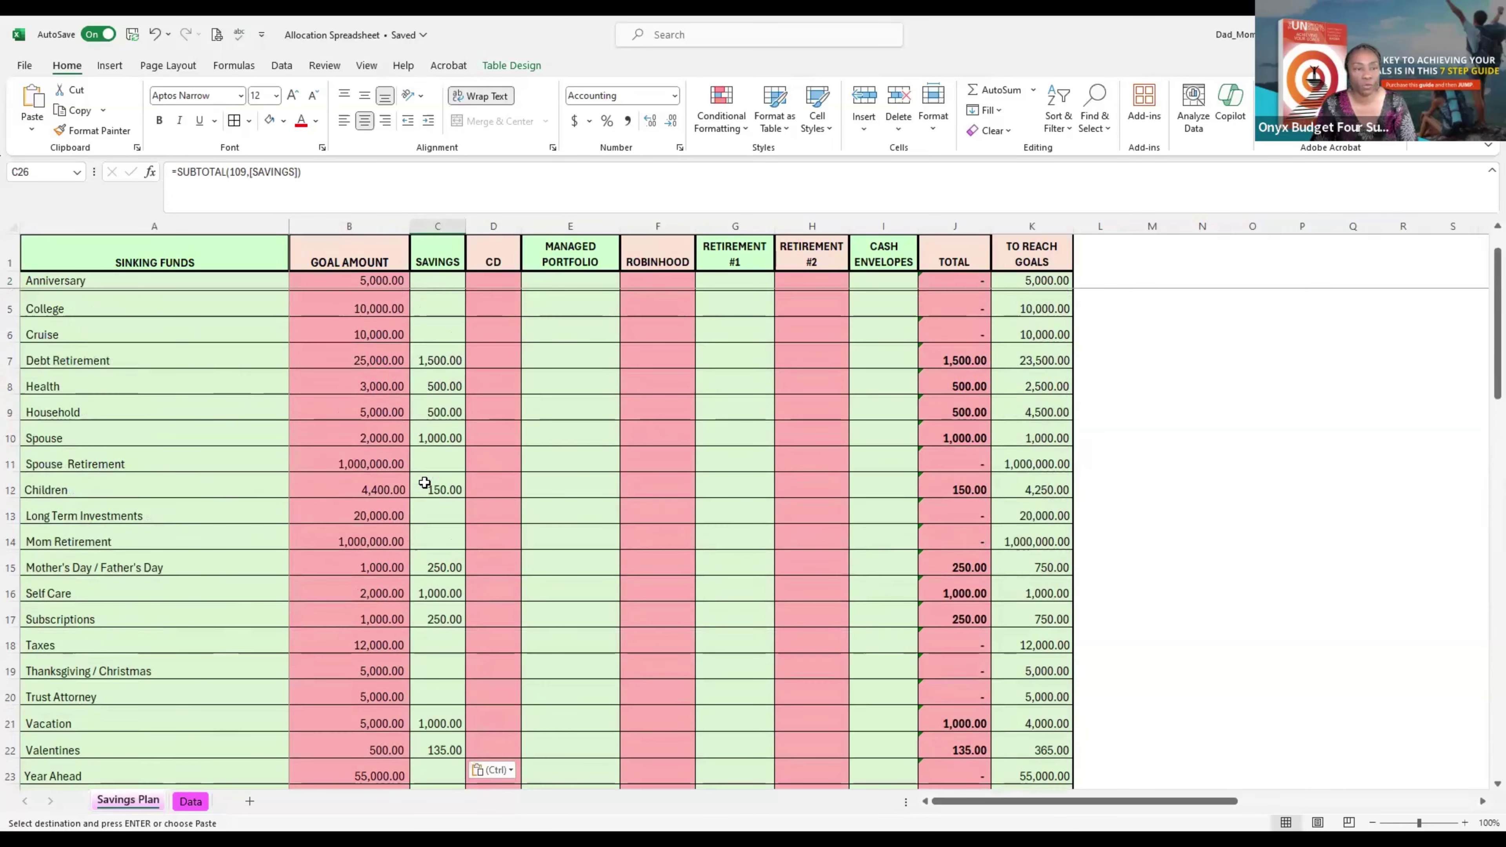
{"action": "left_click", "coordinate": [437, 299]}
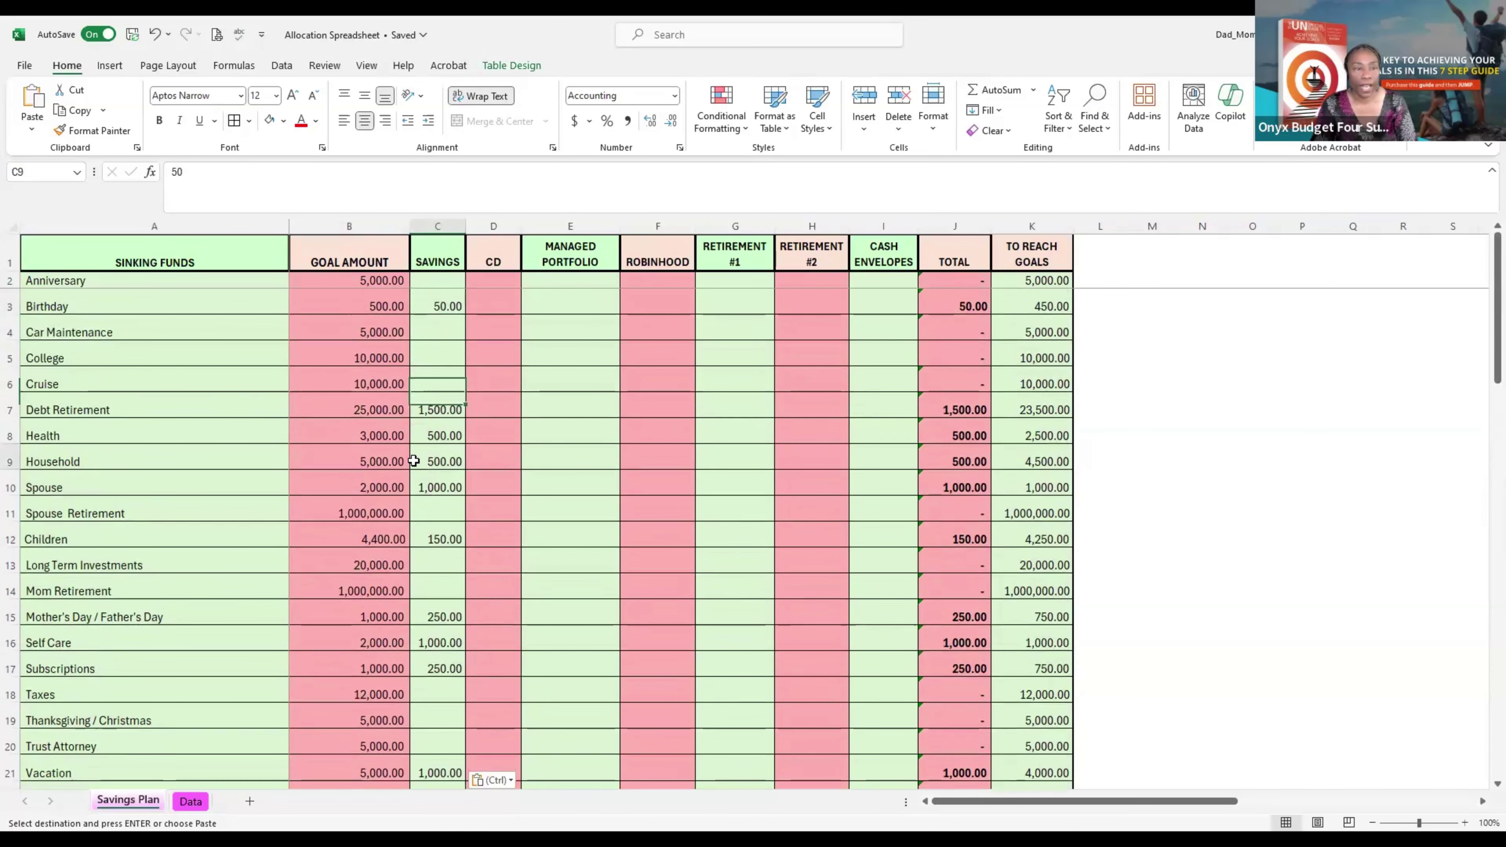
{"action": "left_click", "coordinate": [440, 660]}
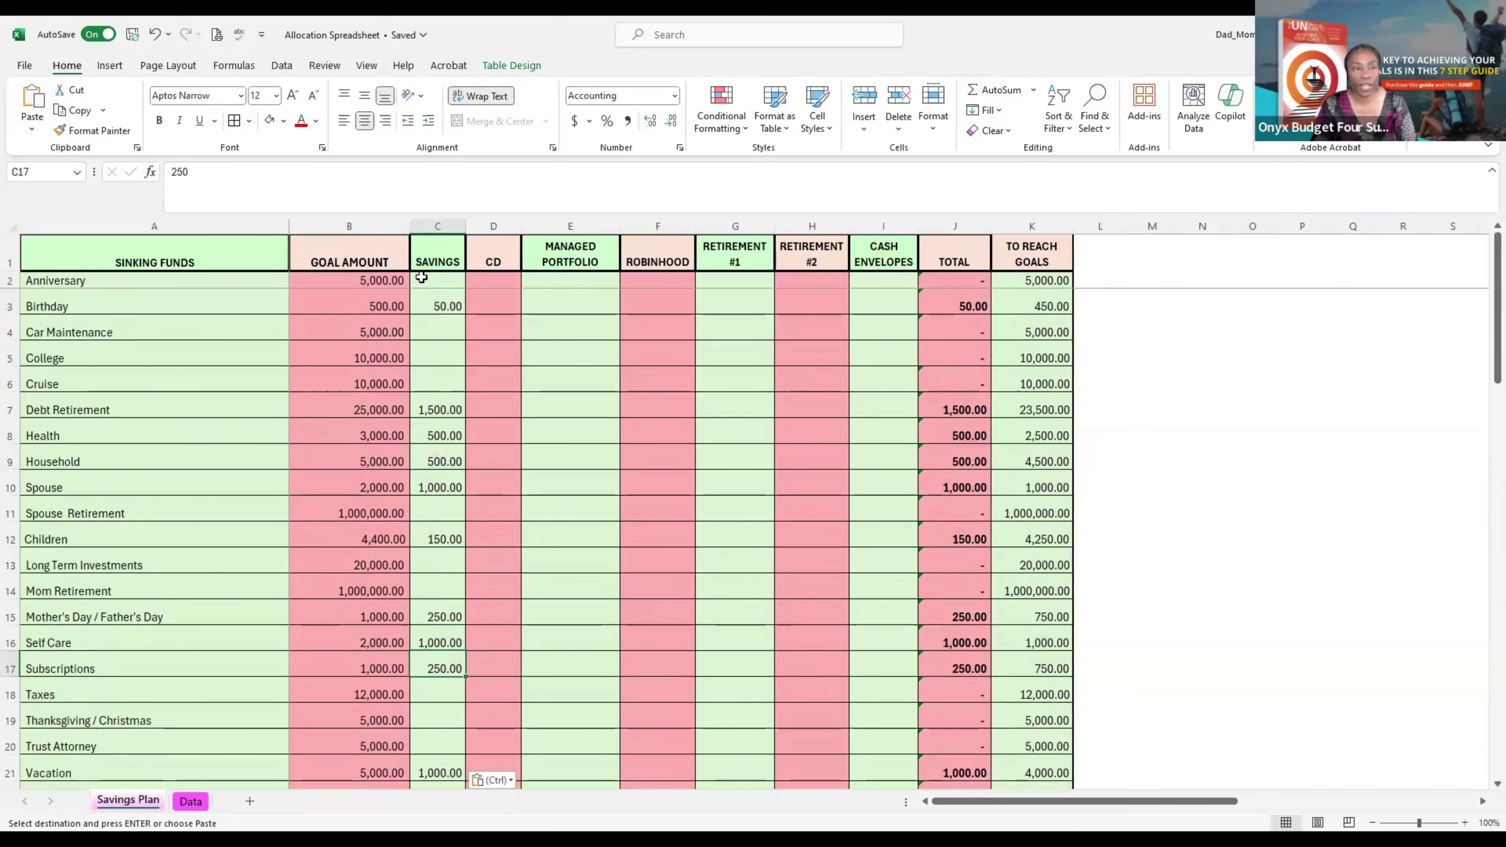
{"action": "left_click", "coordinate": [433, 301]}
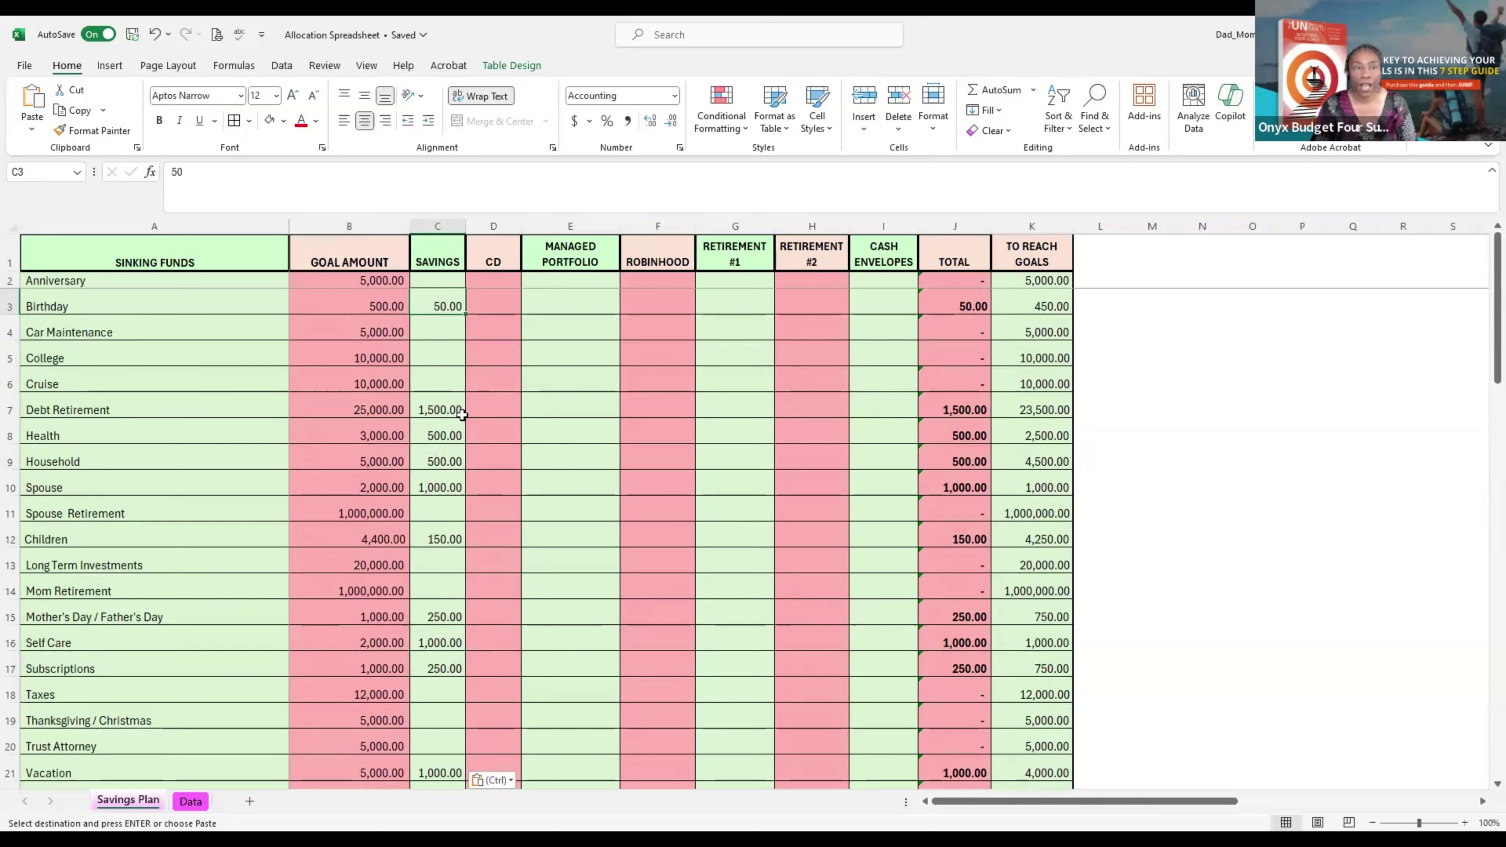
{"action": "left_click", "coordinate": [441, 249]}
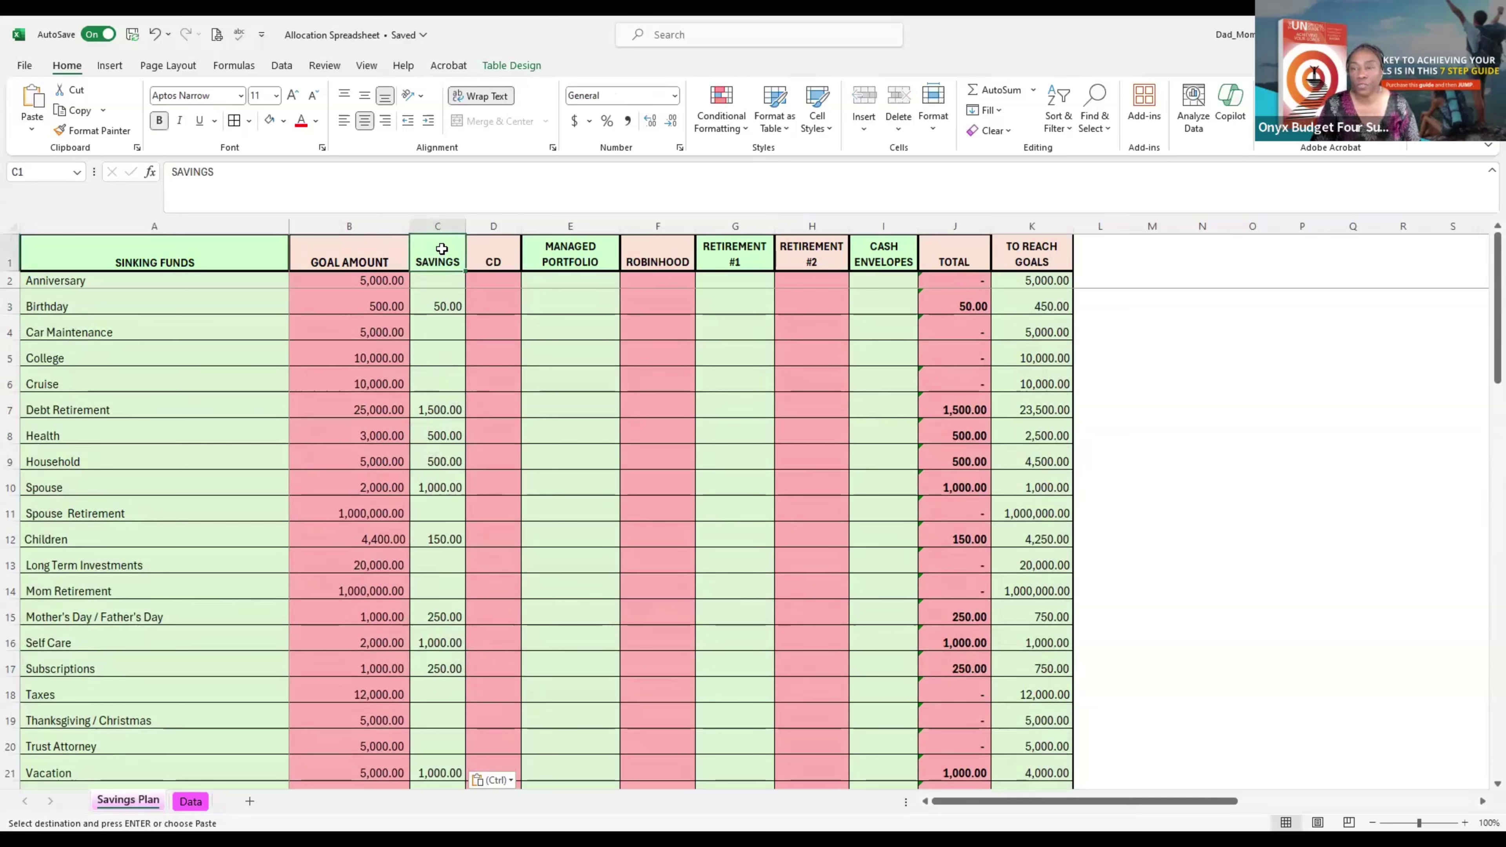
{"action": "left_click", "coordinate": [499, 226]}
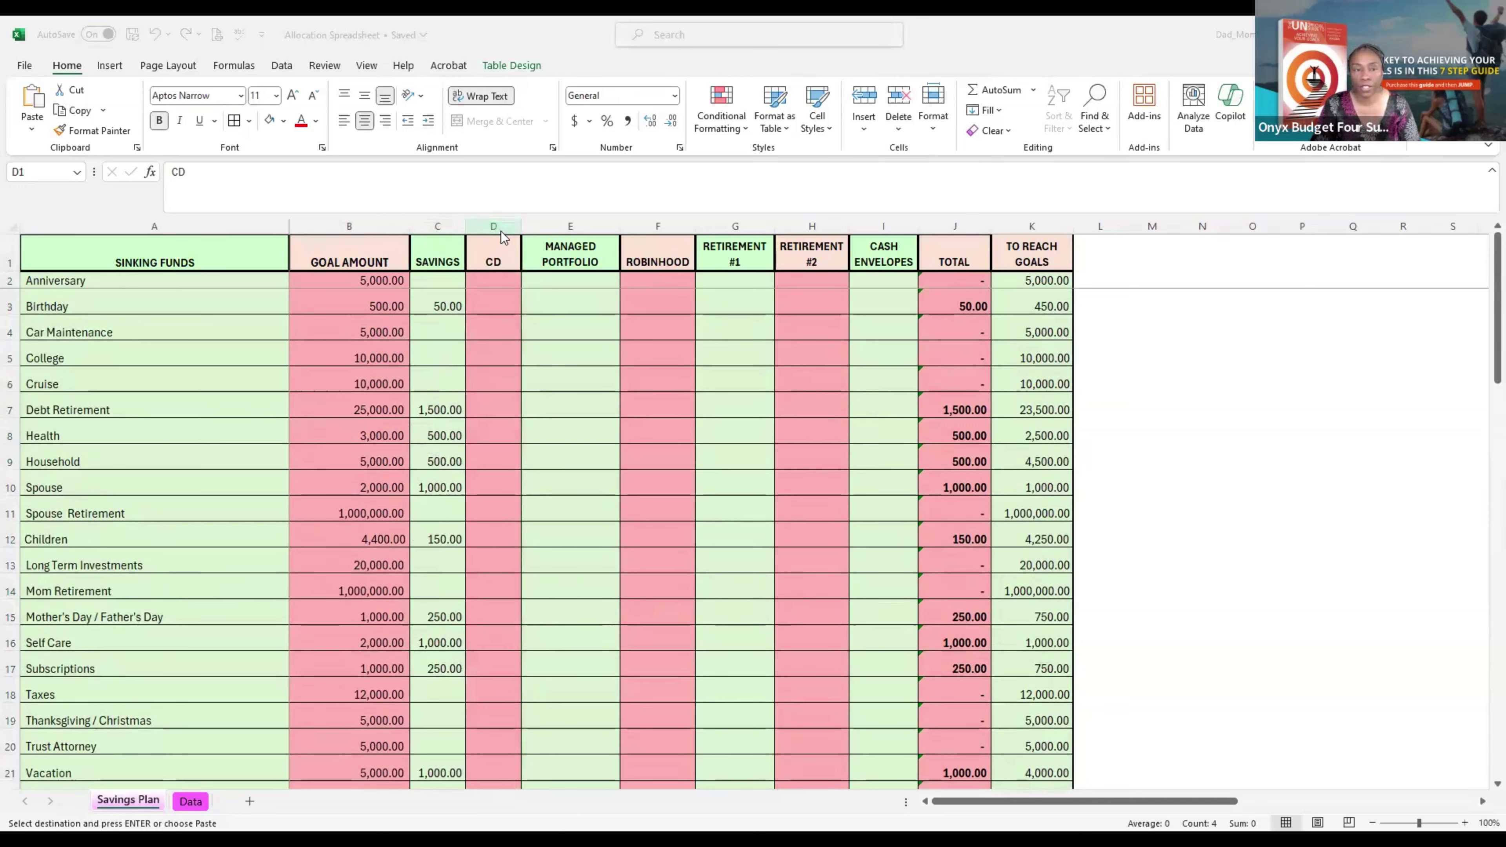
{"action": "left_click", "coordinate": [565, 225]}
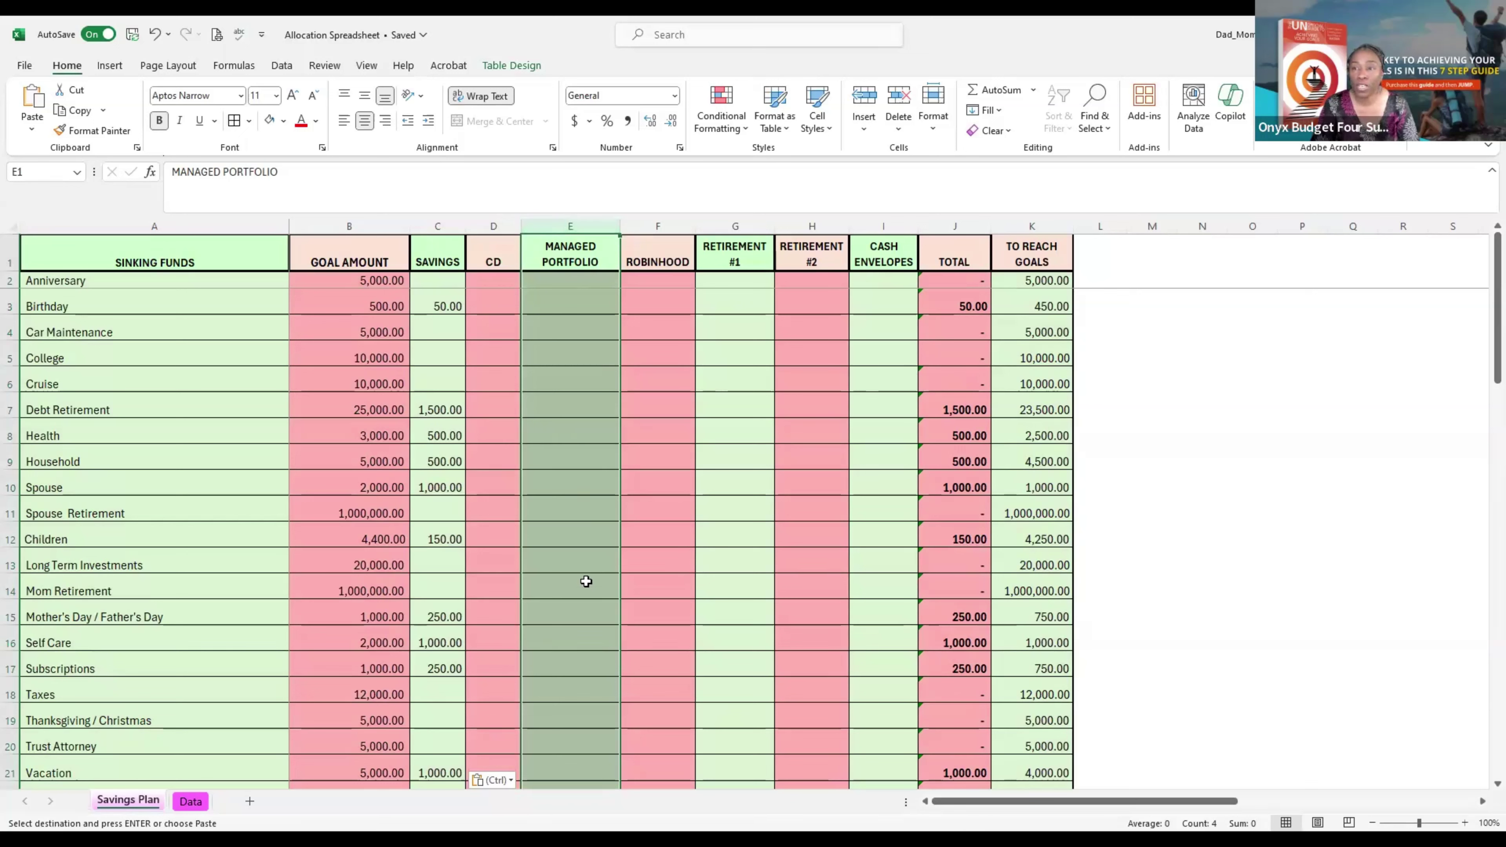
{"action": "left_click", "coordinate": [662, 225]}
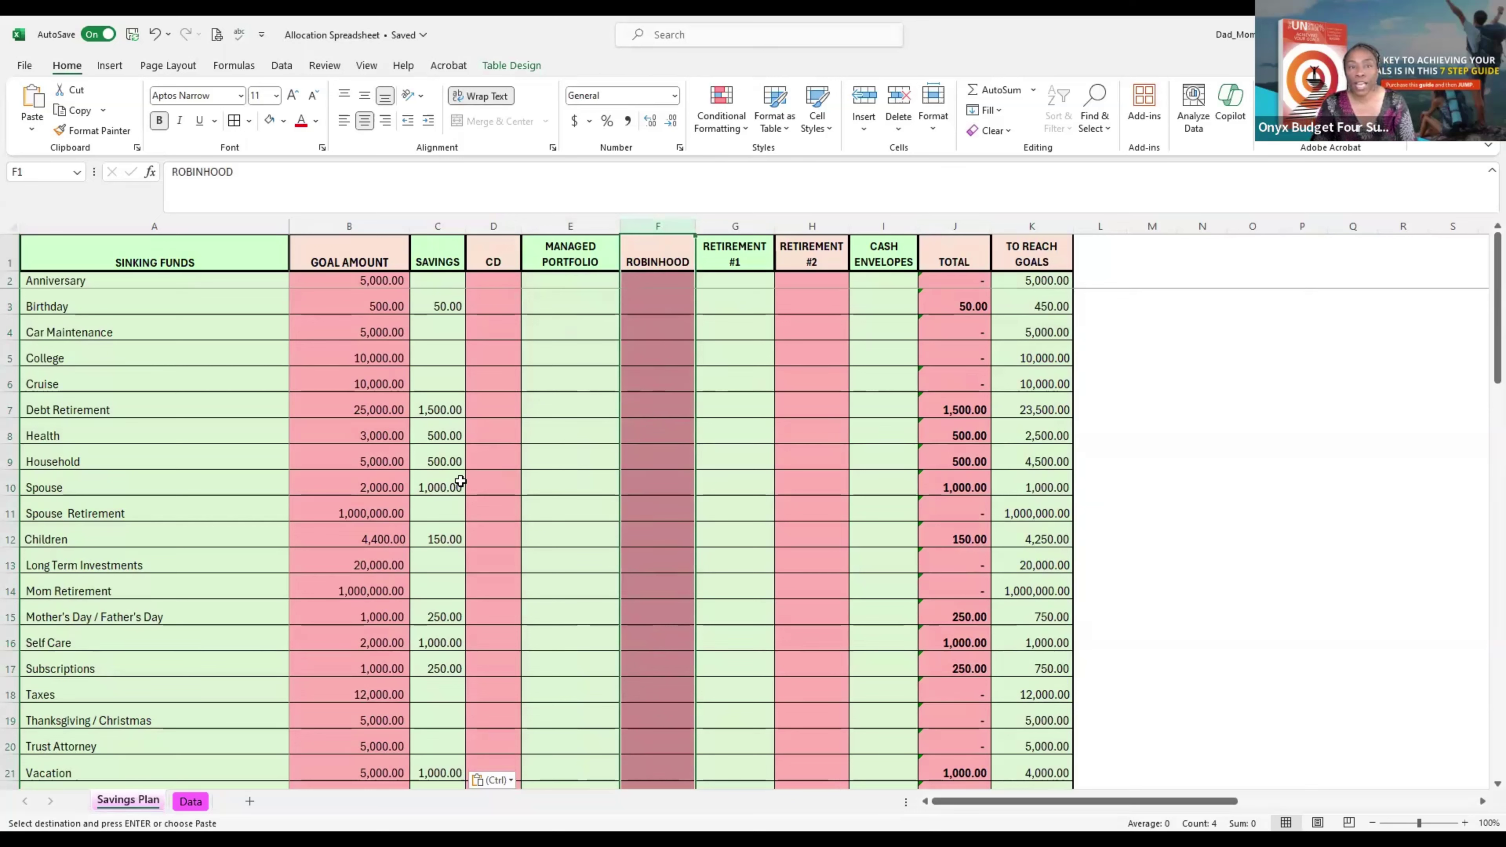
{"action": "left_click", "coordinate": [758, 379]}
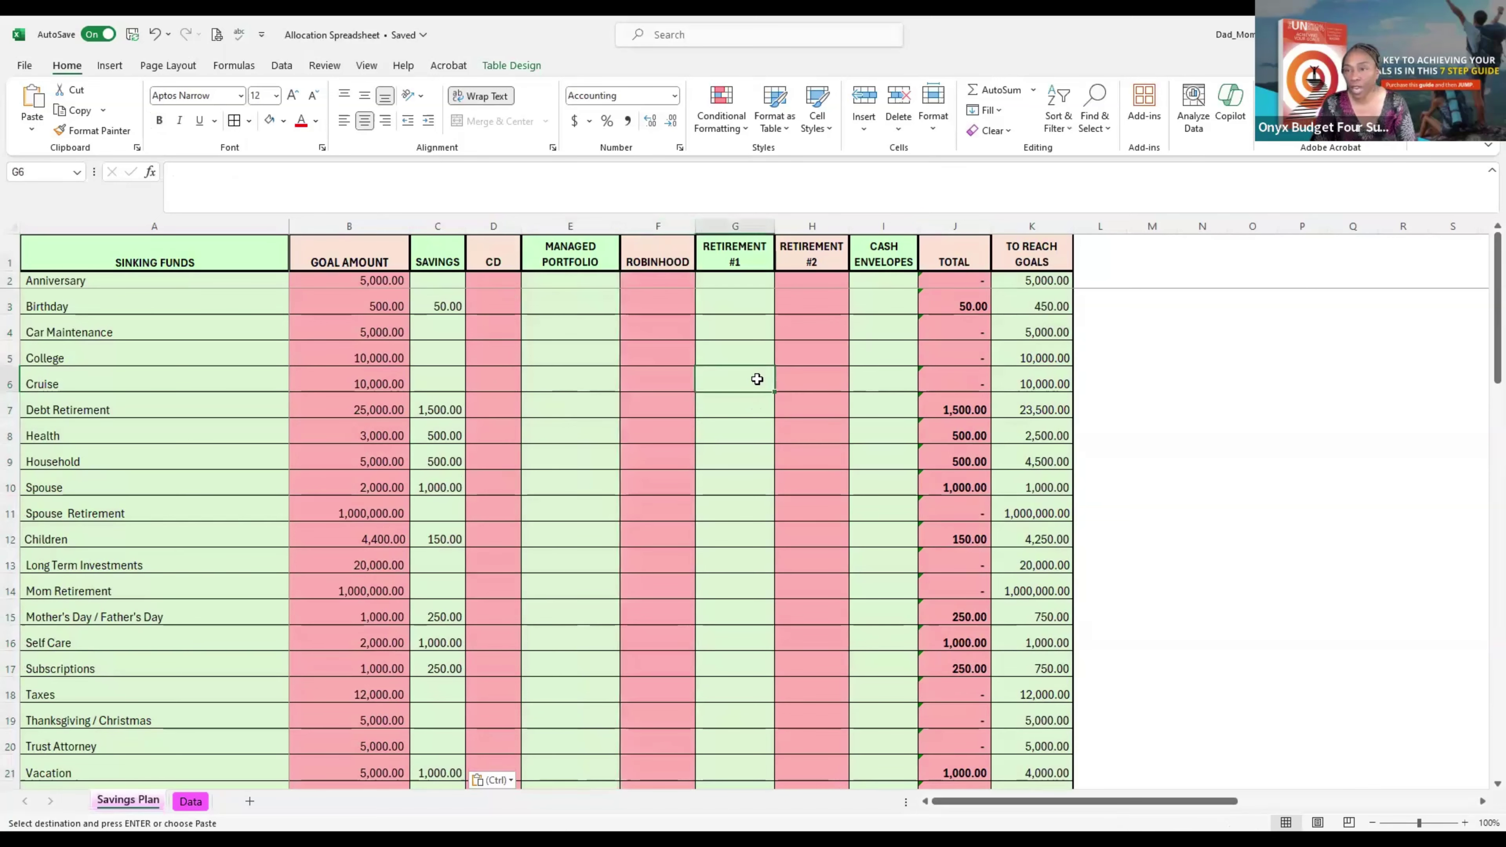
{"action": "left_click", "coordinate": [891, 222]}
{"action": "left_click", "coordinate": [855, 379]}
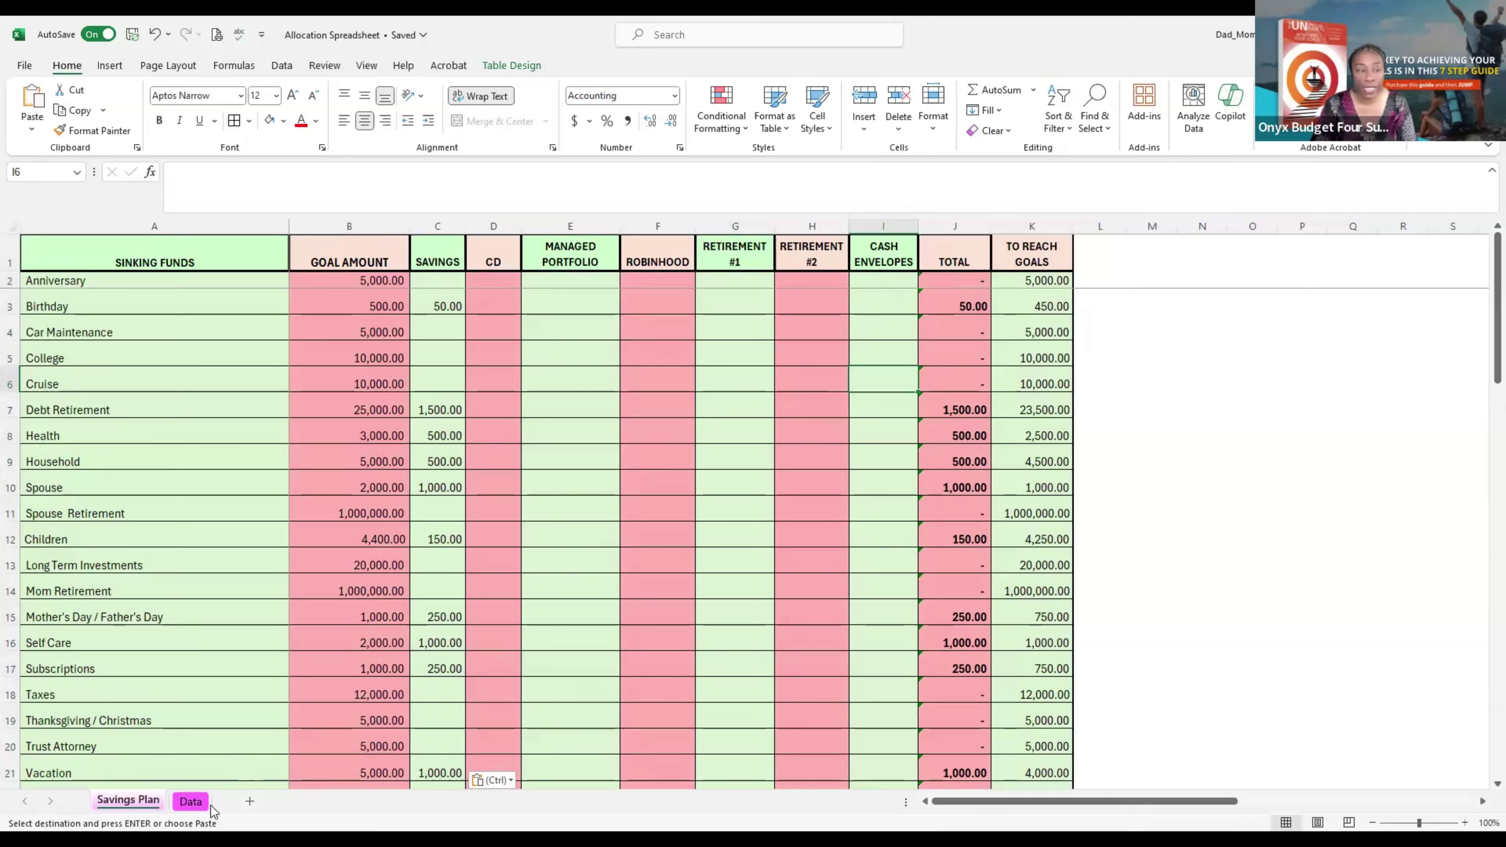
Step: Copy Data sheet allocations D2:I24 and paste at Savings Plan D2, making the Grand Total 285,635.00
{"action": "left_click", "coordinate": [191, 802]}
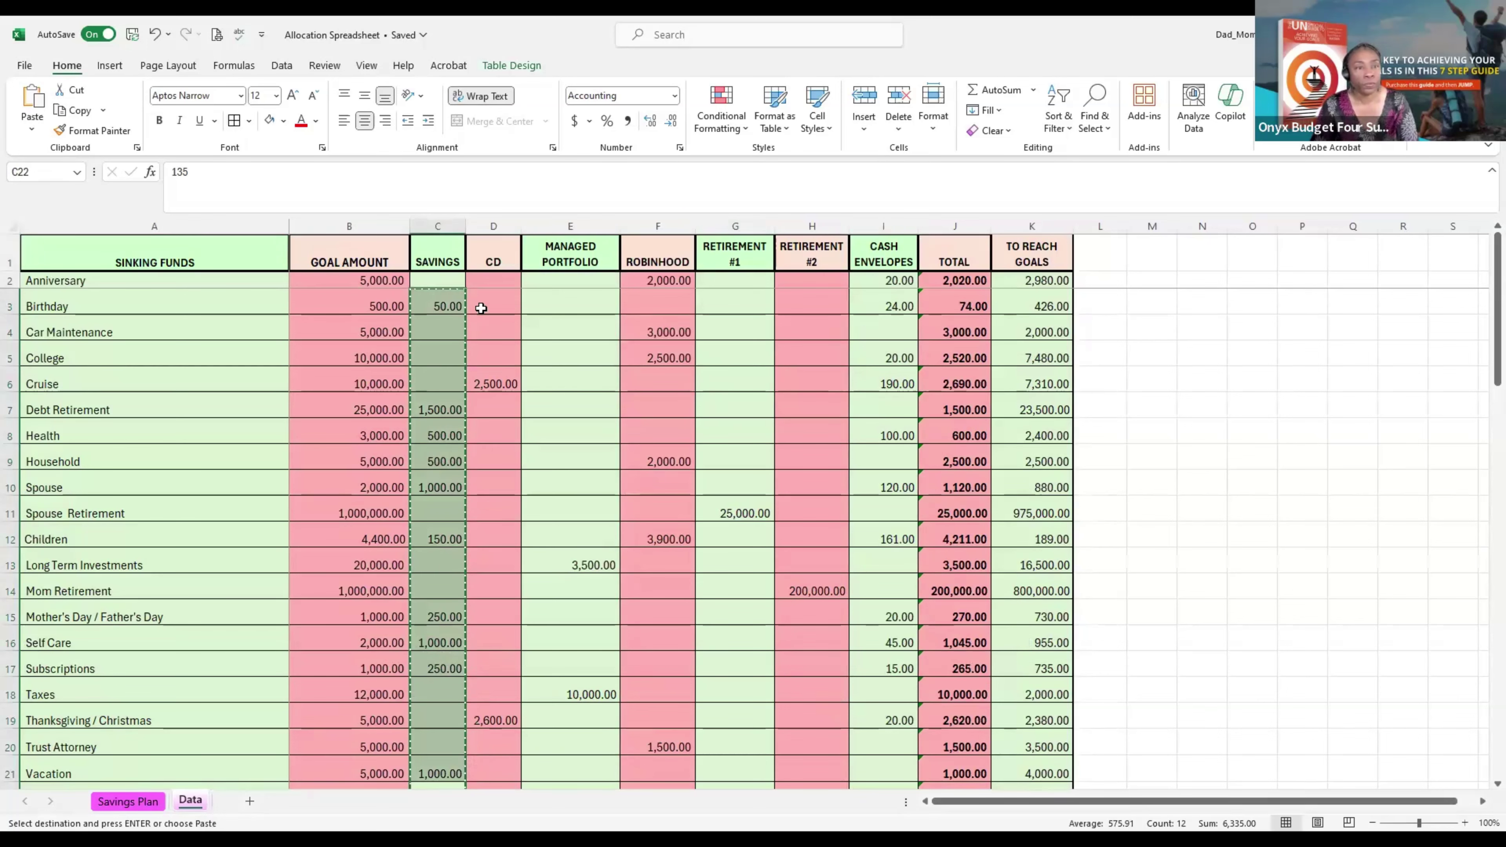
{"action": "left_click", "coordinate": [482, 278]}
{"action": "key", "text": "shift+Right"}
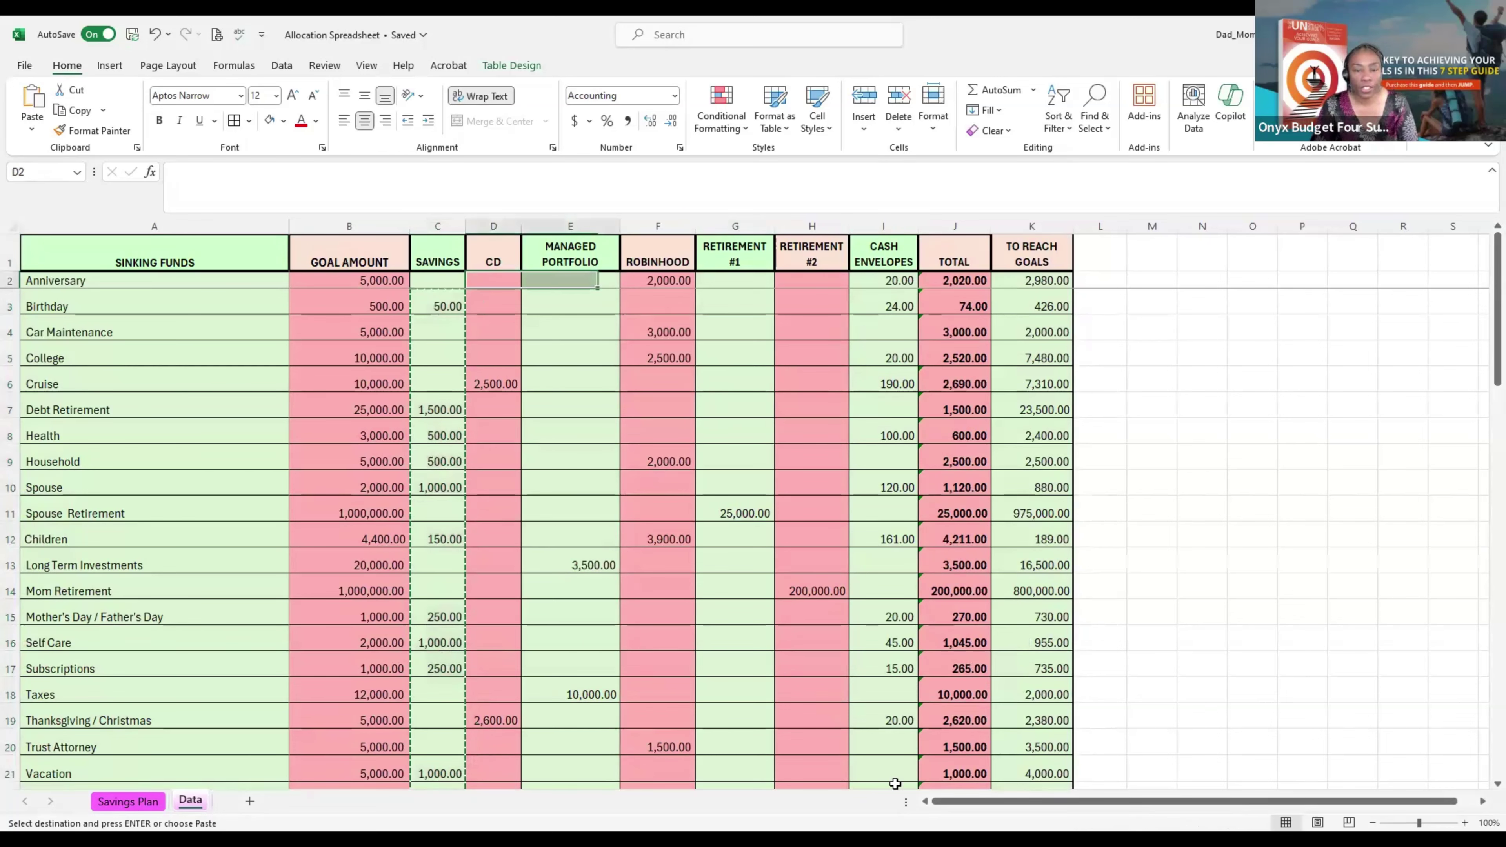
{"action": "left_click_drag", "start_coordinate": [896, 784], "coordinate": [884, 723]}
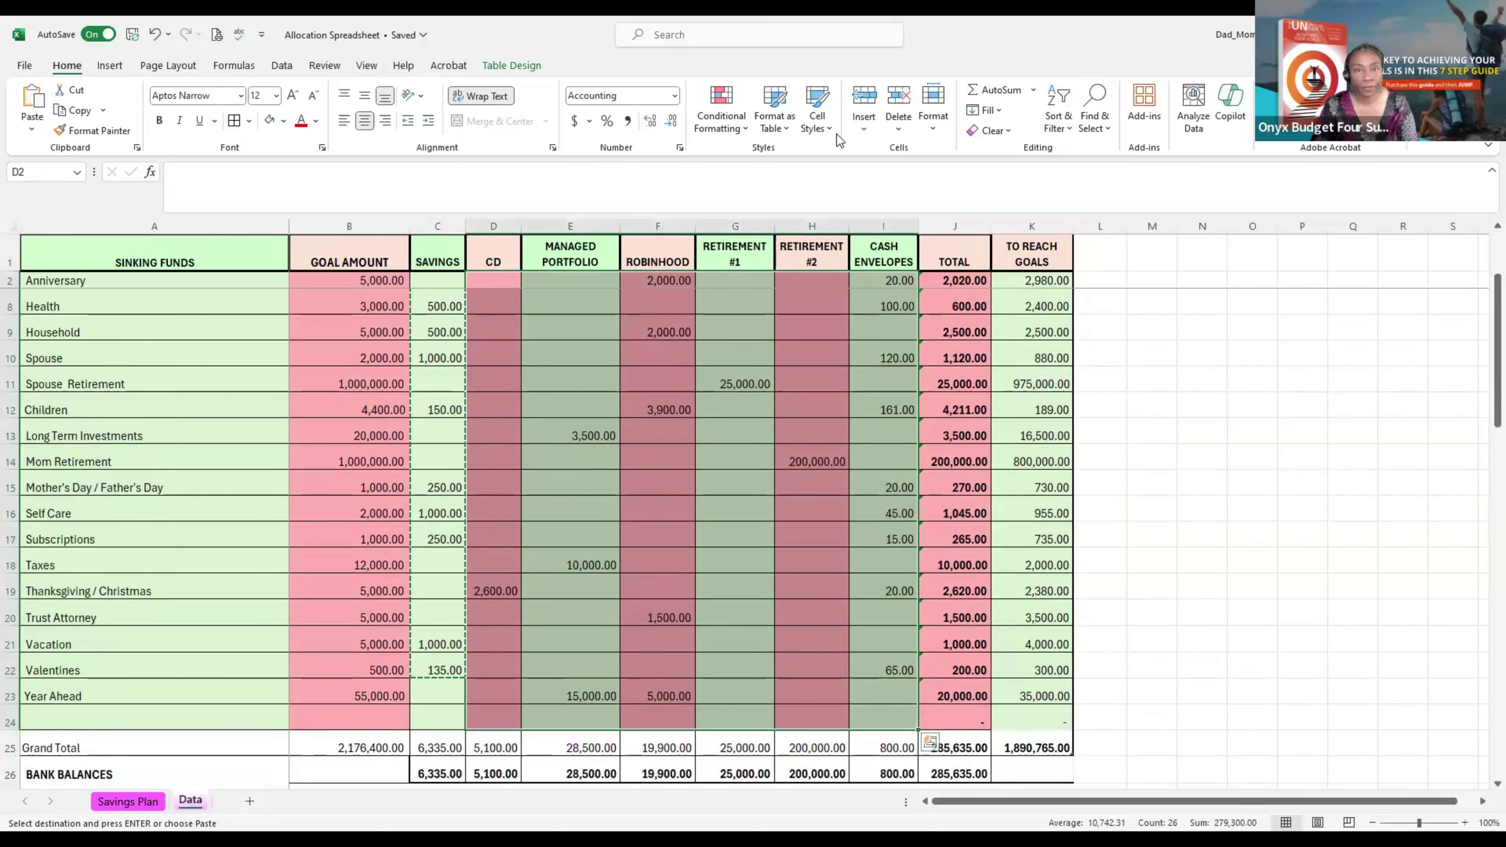
{"action": "right_click", "coordinate": [794, 654]}
{"action": "key", "text": "ctrl+Page_Up"}
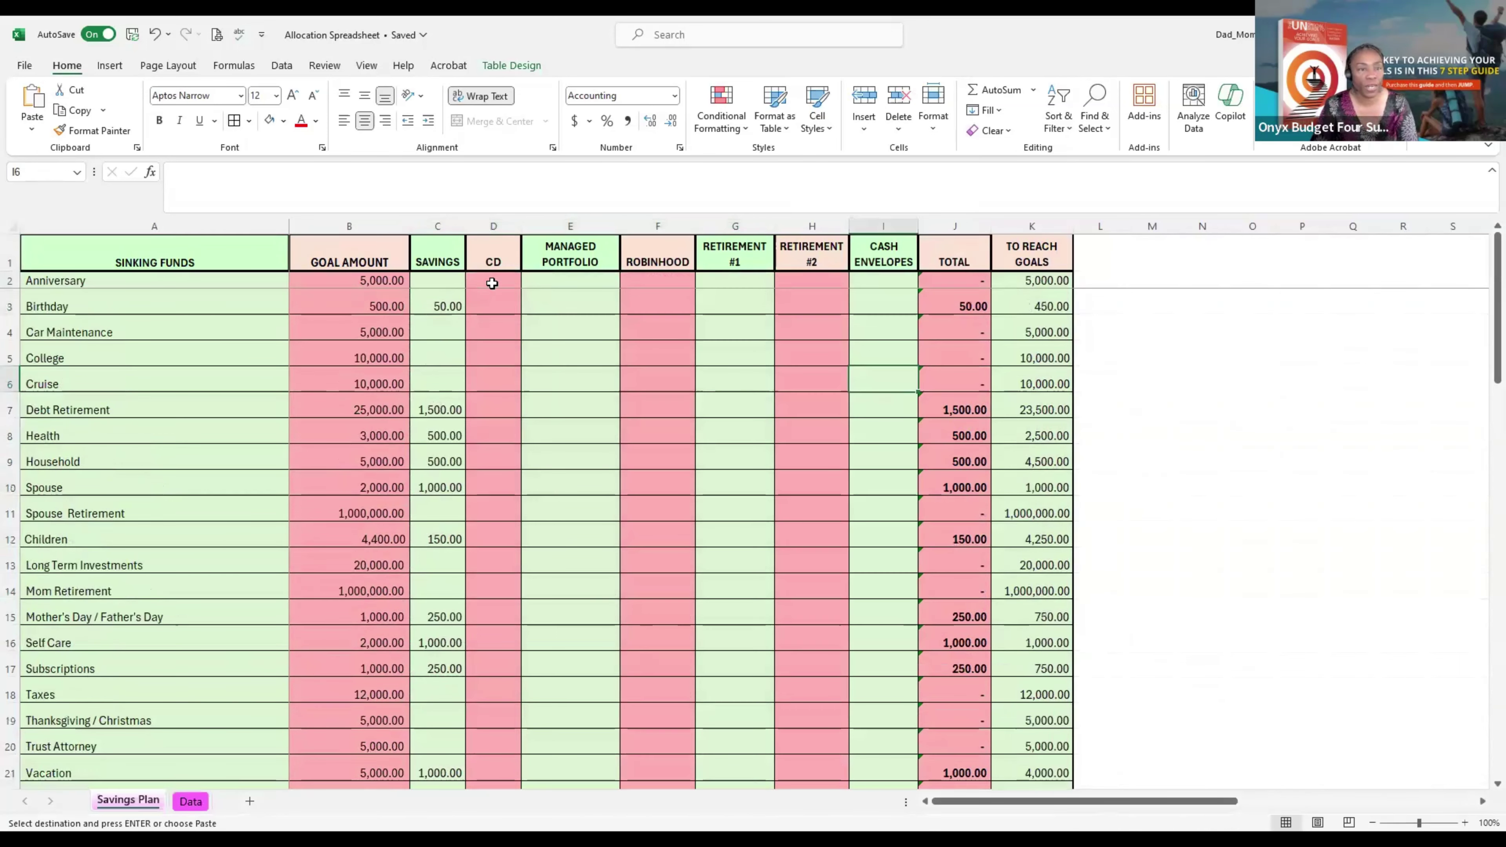
{"action": "left_click", "coordinate": [492, 282]}
{"action": "left_click", "coordinate": [33, 95]}
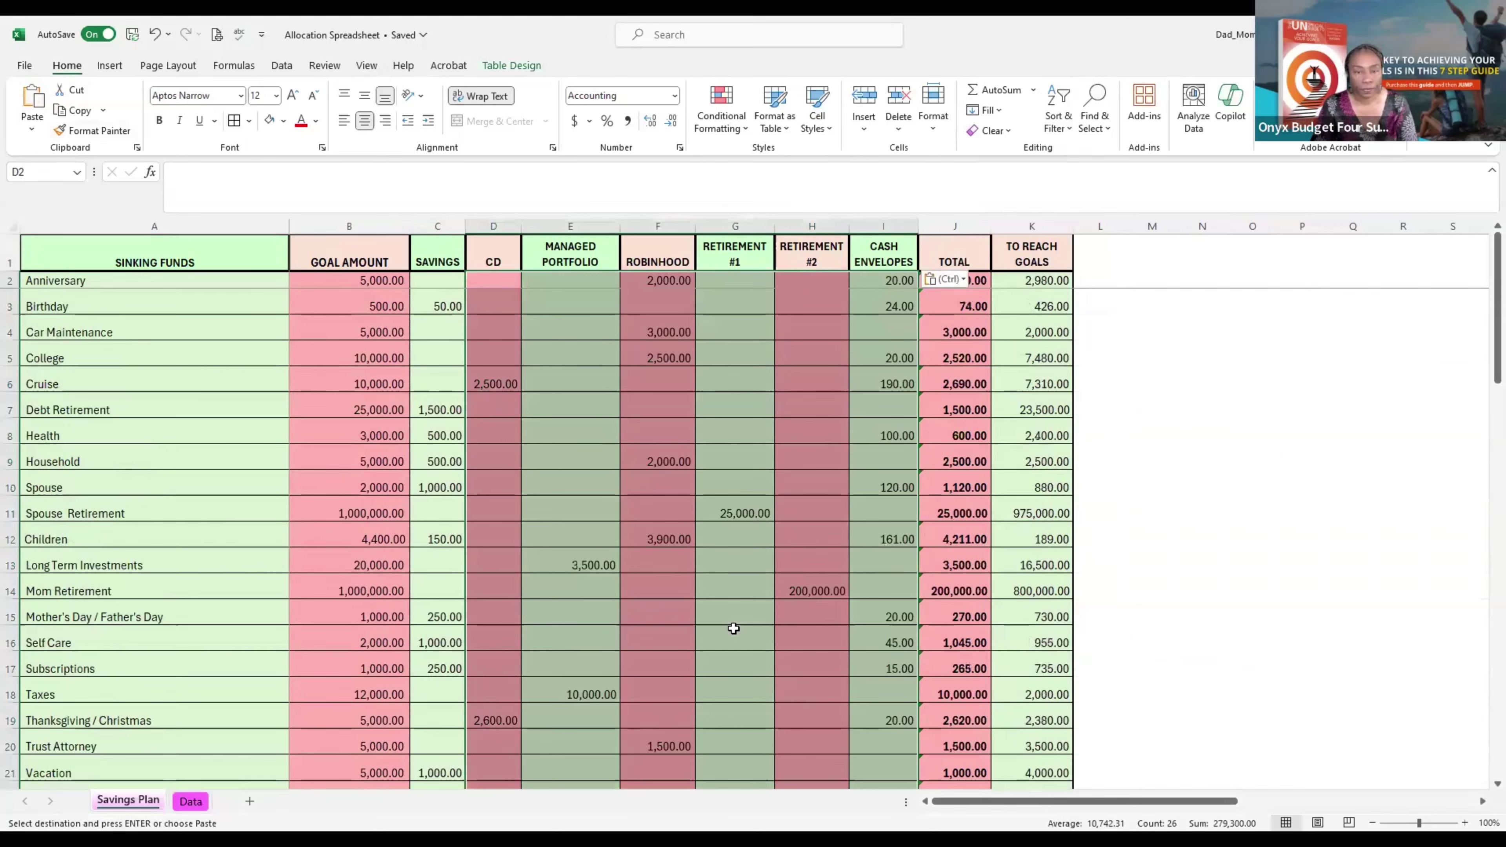
{"action": "scroll", "coordinate": [500, 701], "scroll_direction": "down", "scroll_amount": 3}
{"action": "left_click_drag", "start_coordinate": [439, 715], "coordinate": [818, 707]}
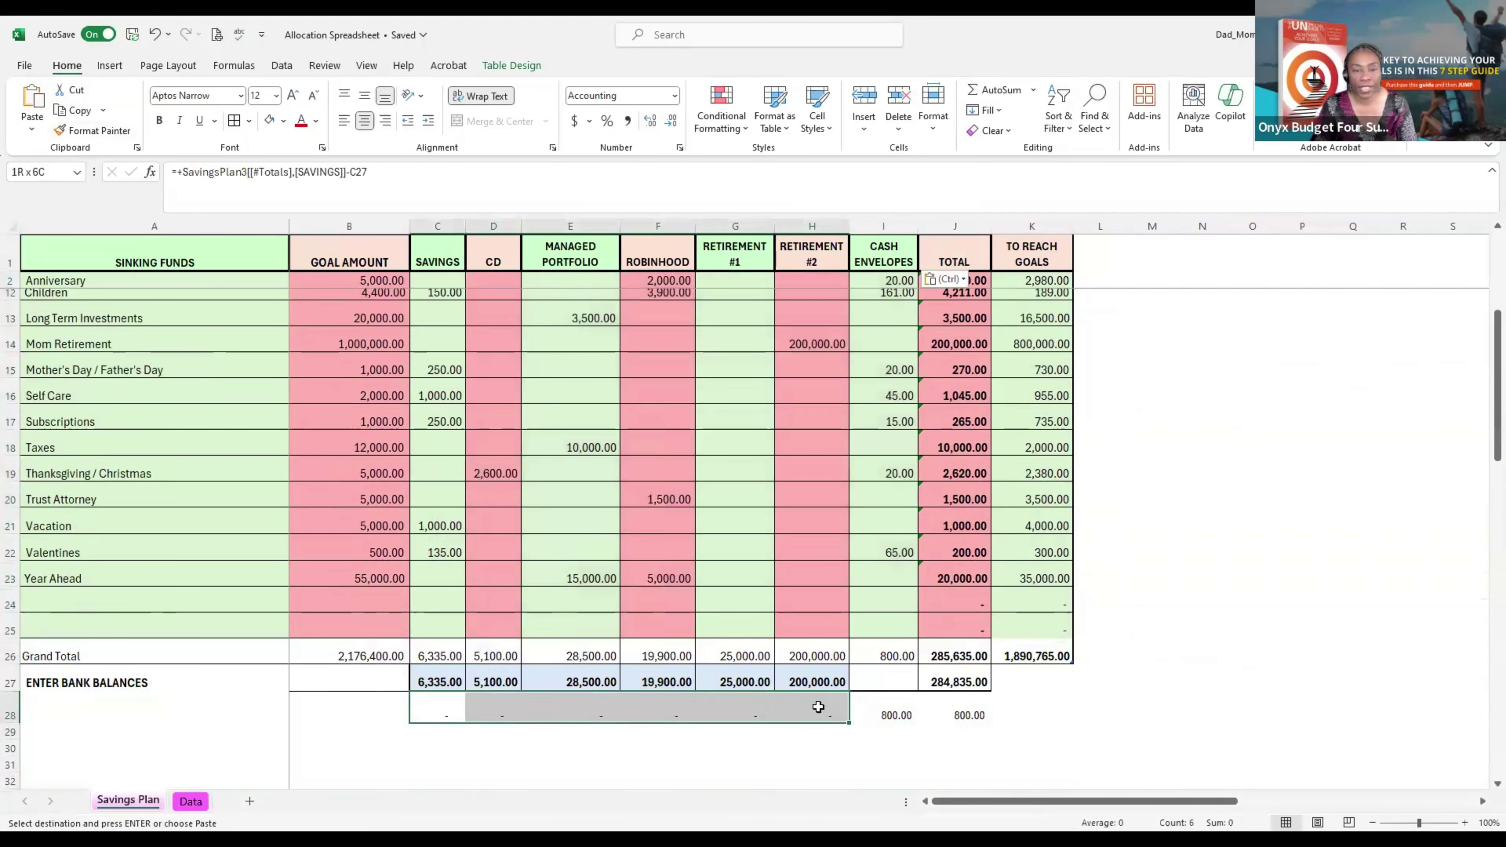
{"action": "left_click", "coordinate": [884, 710]}
{"action": "key", "text": "Delete"}
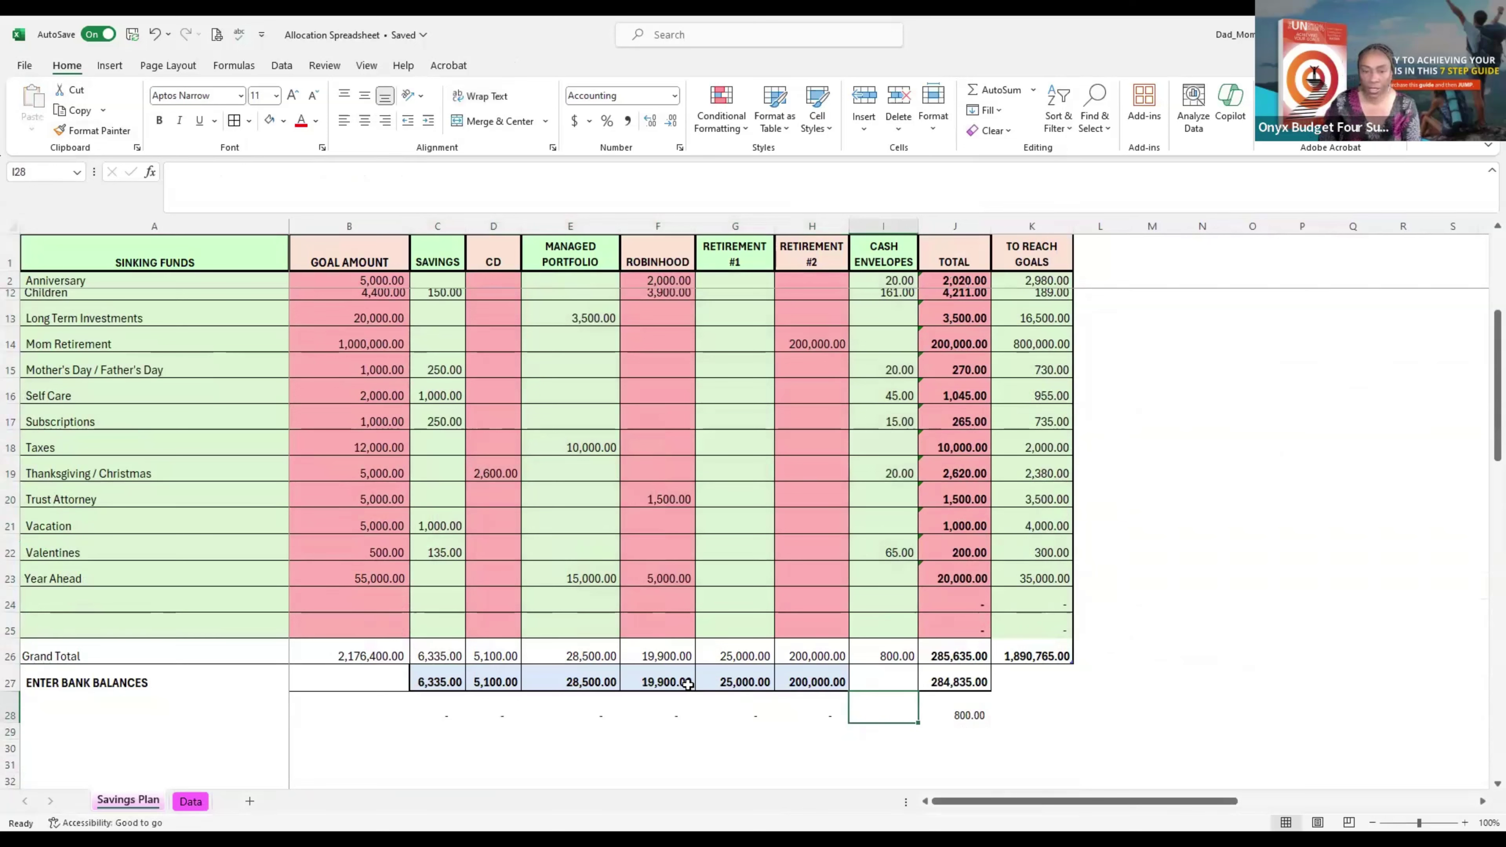
{"action": "left_click", "coordinate": [423, 679]}
{"action": "left_click_drag", "start_coordinate": [423, 679], "coordinate": [828, 685]}
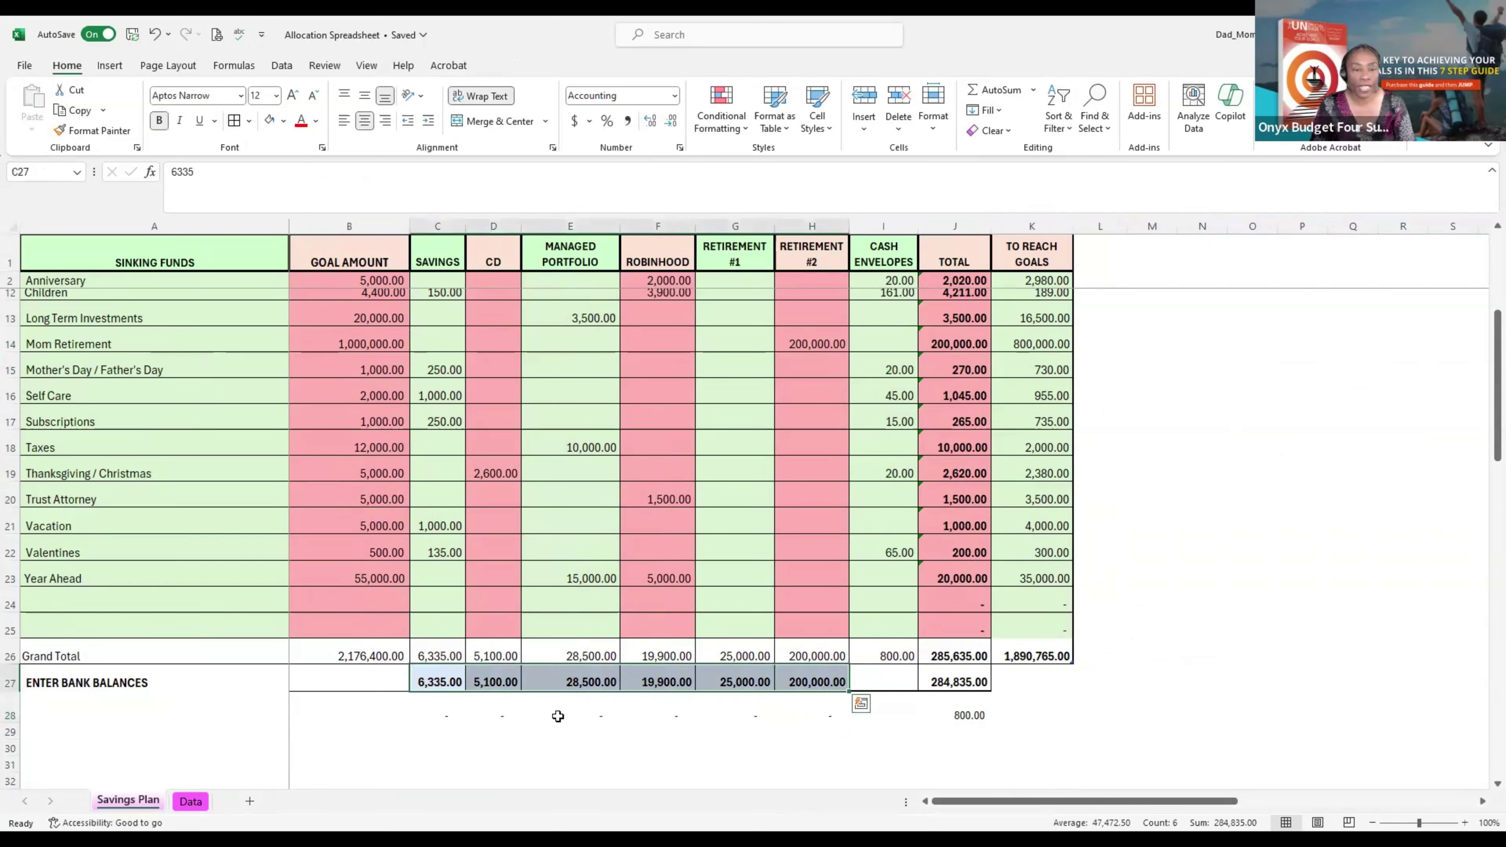
{"action": "left_click_drag", "start_coordinate": [419, 680], "coordinate": [822, 690]}
{"action": "left_click_drag", "start_coordinate": [451, 656], "coordinate": [839, 657]}
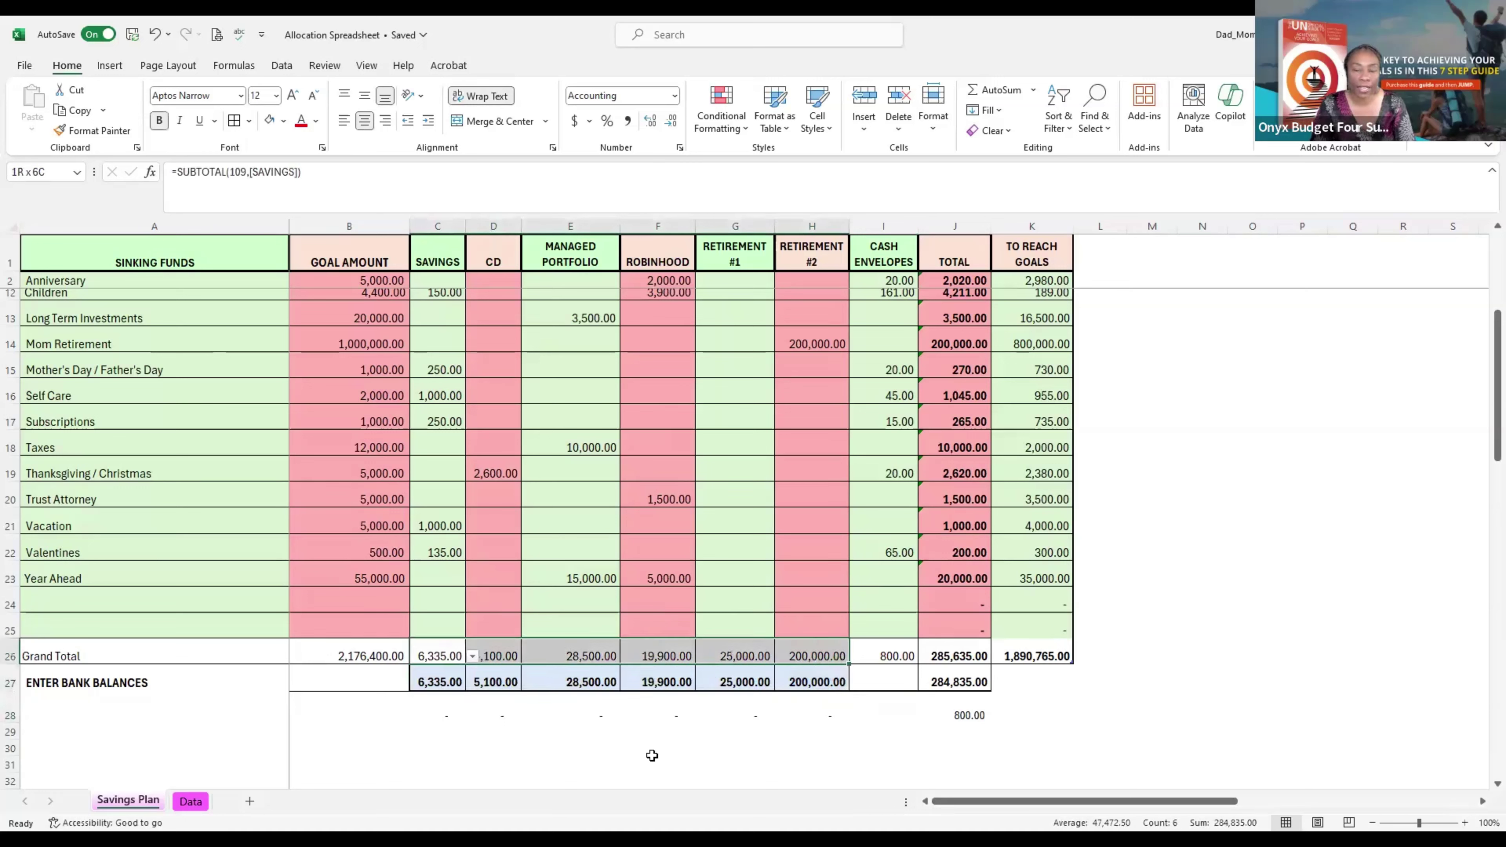
{"action": "scroll", "coordinate": [493, 656], "scroll_direction": "up", "scroll_amount": 3}
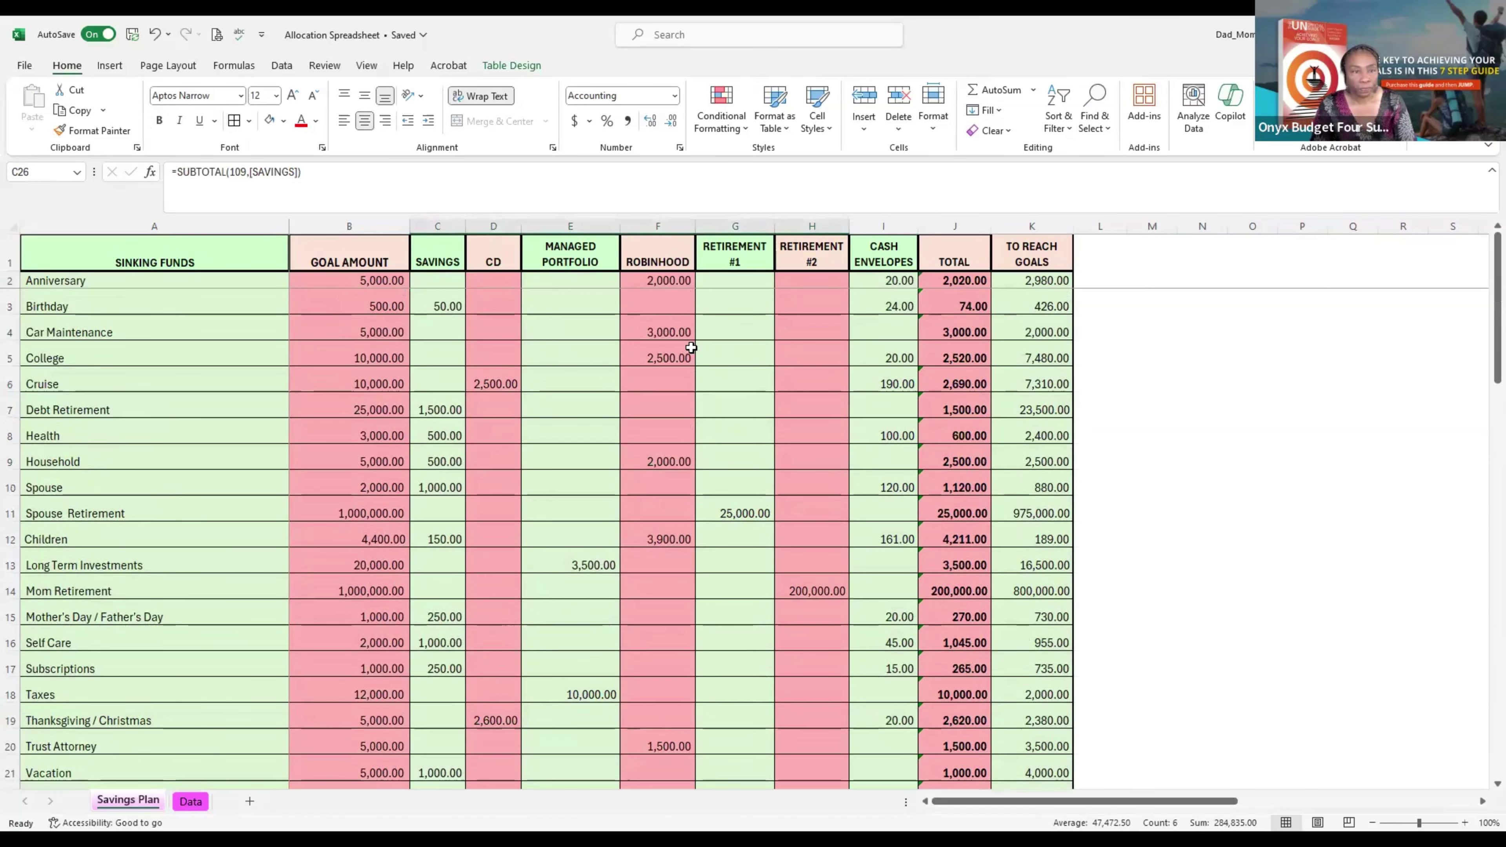
{"action": "left_click", "coordinate": [951, 282]}
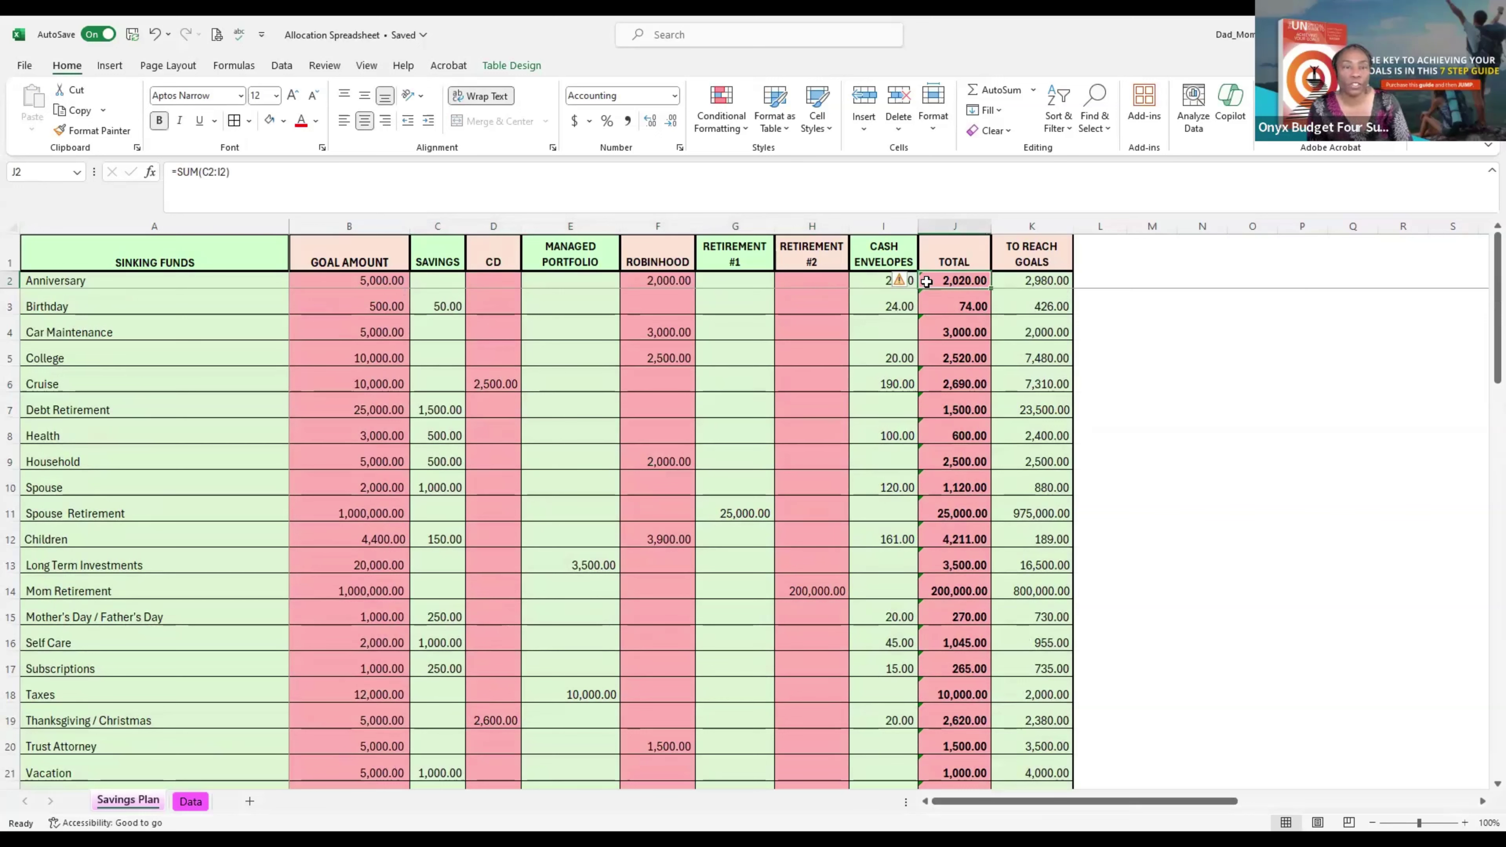
{"action": "left_click", "coordinate": [1013, 279]}
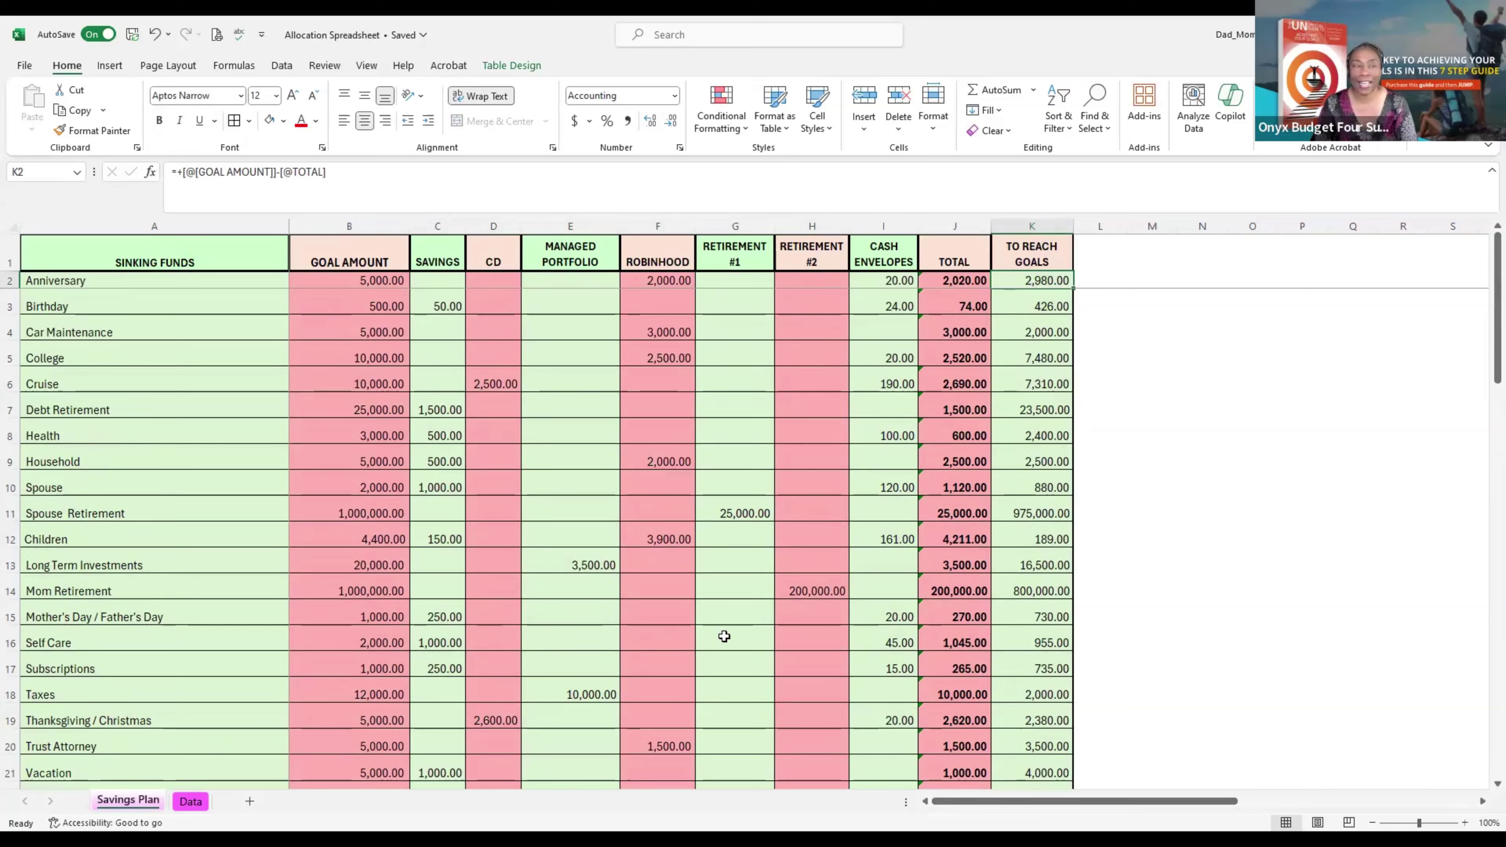
{"action": "scroll", "coordinate": [368, 682], "scroll_direction": "down", "scroll_amount": 3}
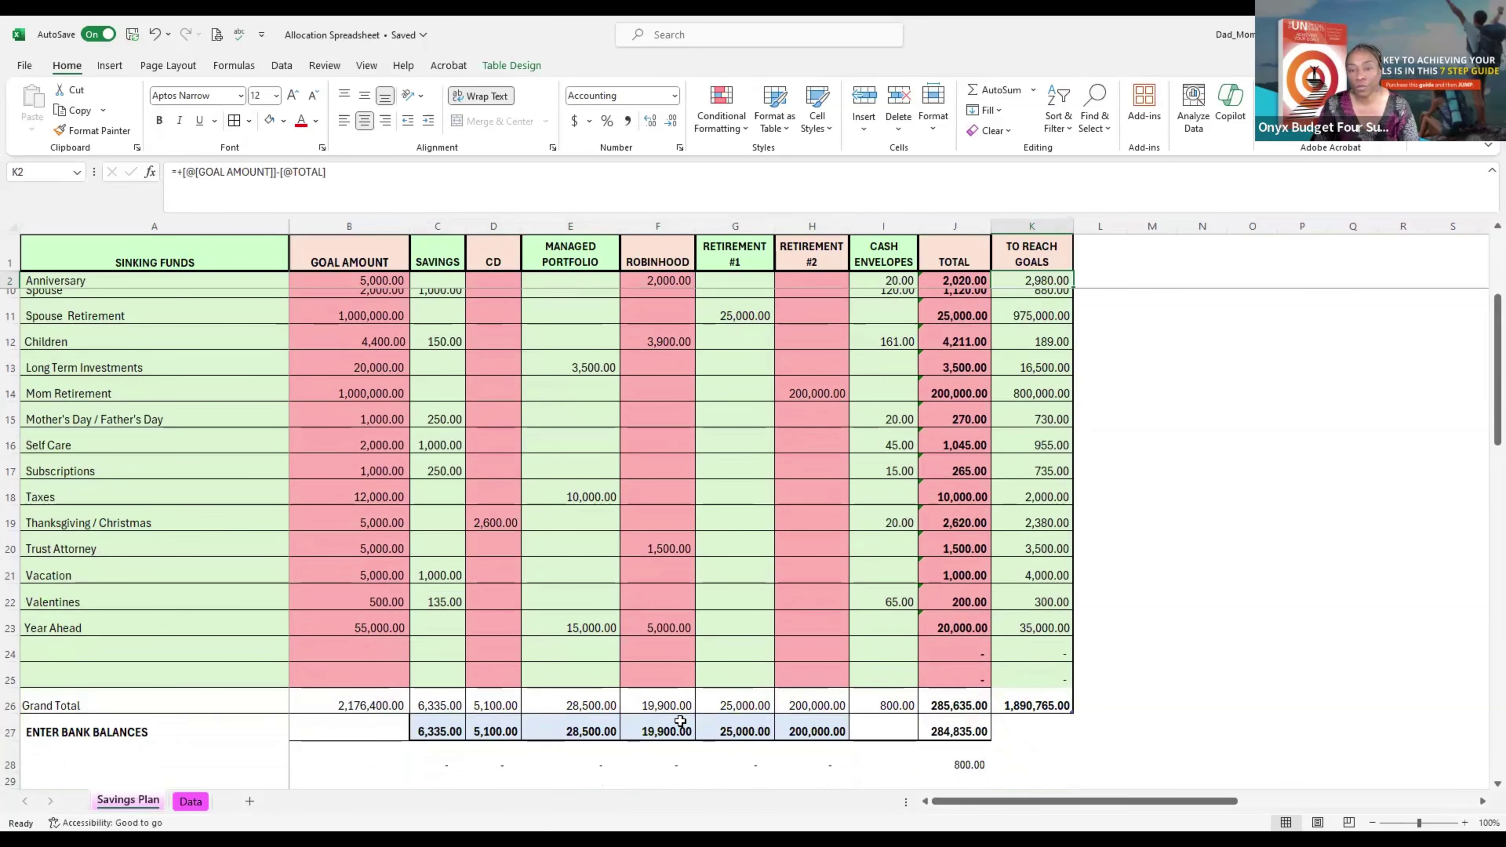
{"action": "left_click_drag", "start_coordinate": [949, 704], "coordinate": [445, 702]}
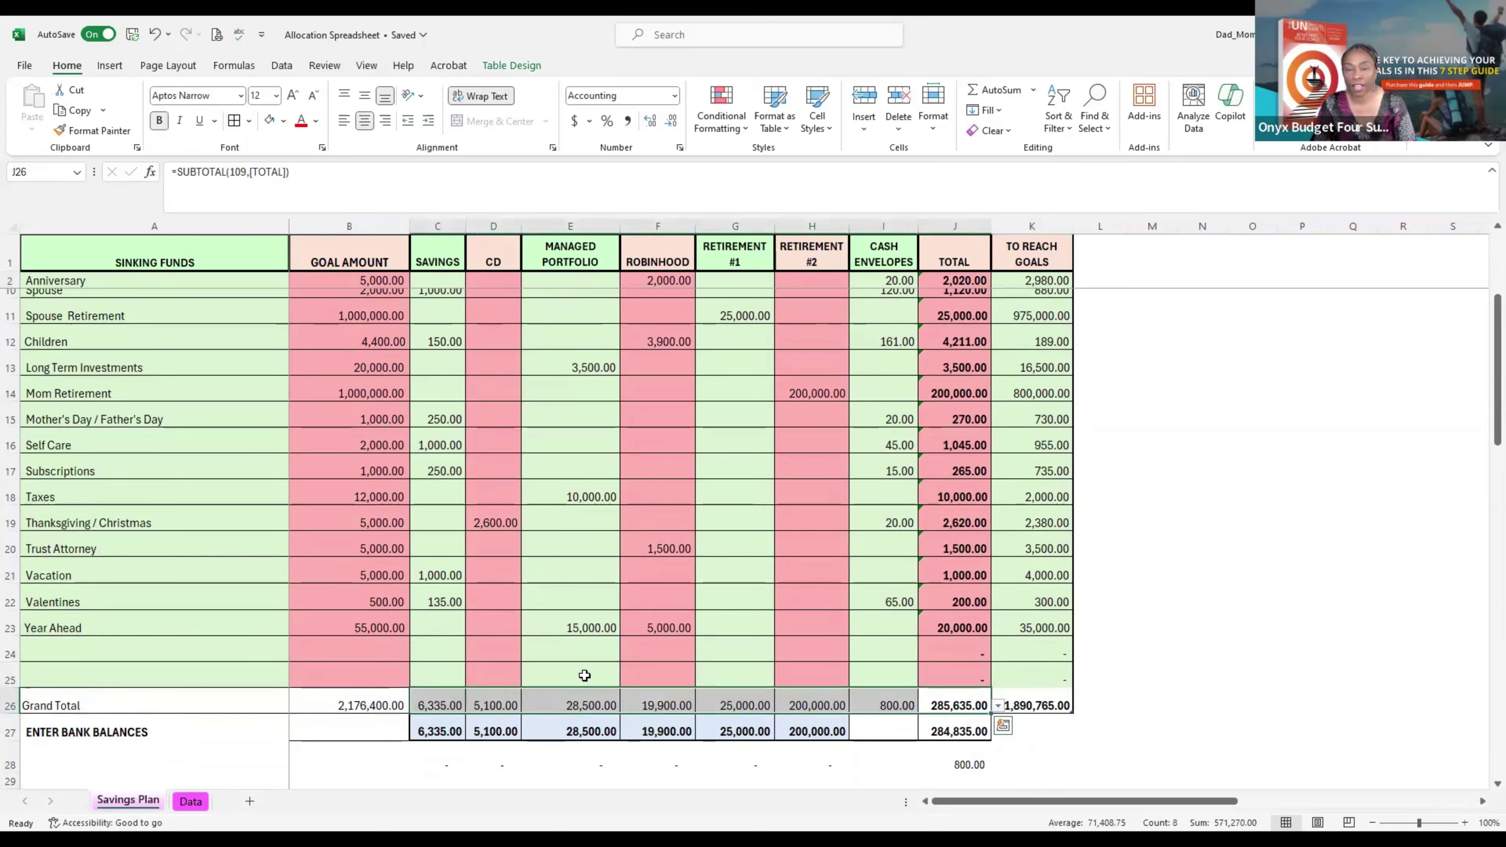
{"action": "scroll", "coordinate": [585, 675], "scroll_direction": "up", "scroll_amount": 3}
{"action": "left_click", "coordinate": [365, 280]}
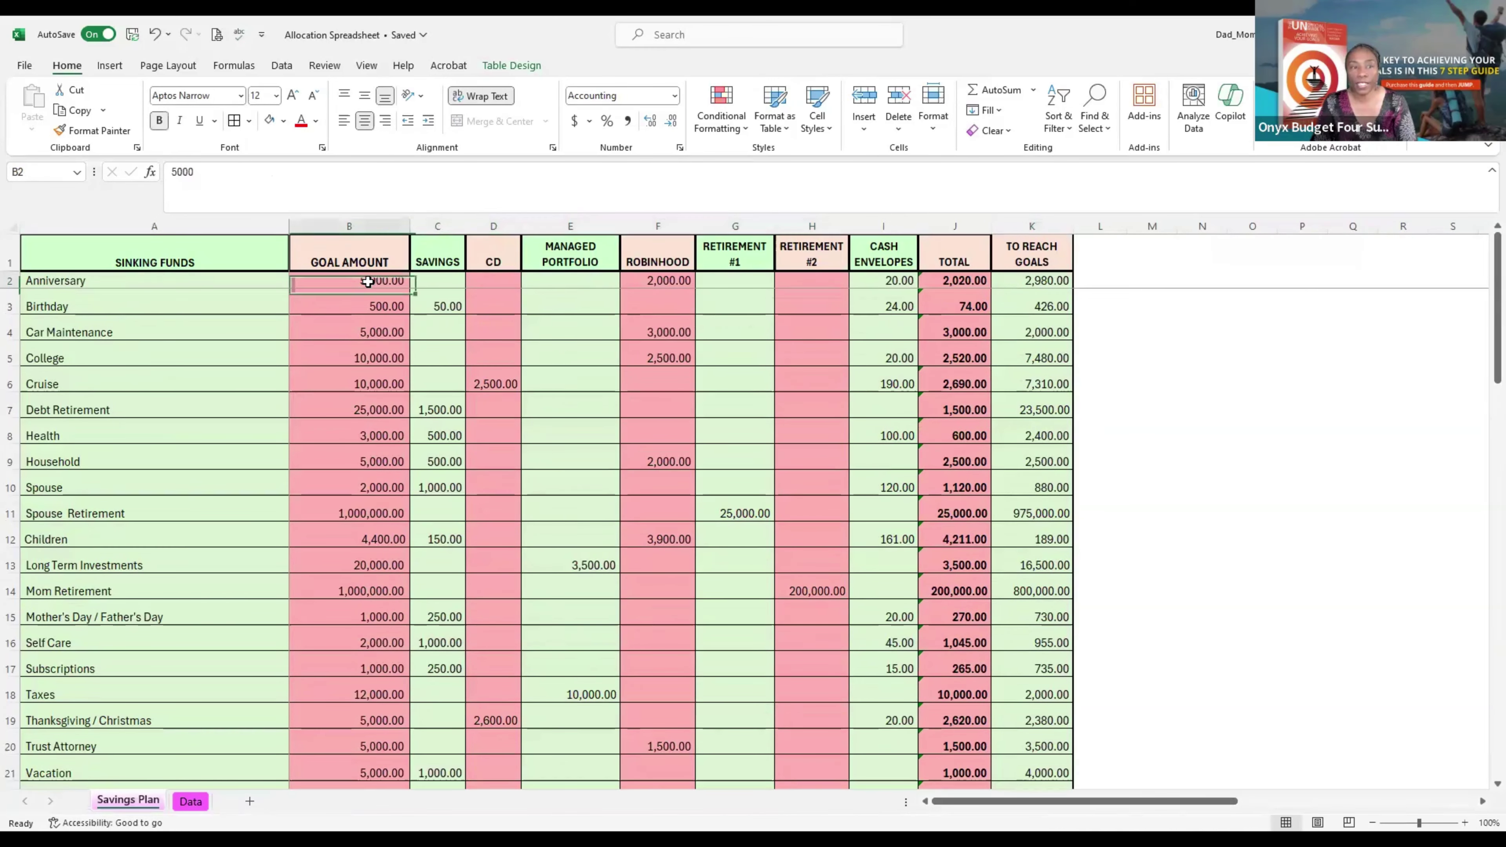
{"action": "scroll", "coordinate": [656, 575], "scroll_direction": "down", "scroll_amount": 2}
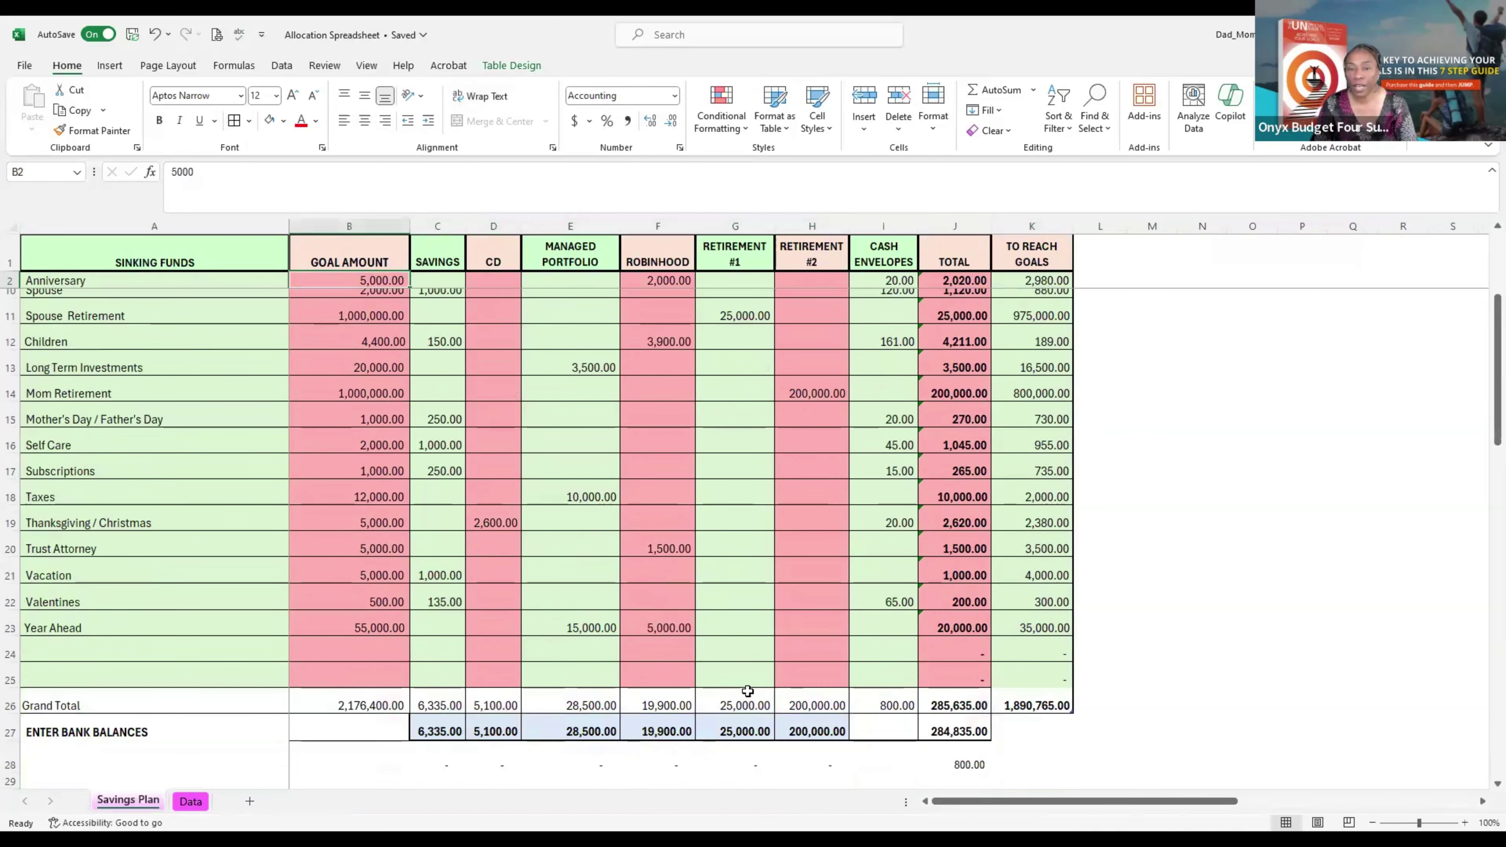
{"action": "left_click", "coordinate": [950, 701]}
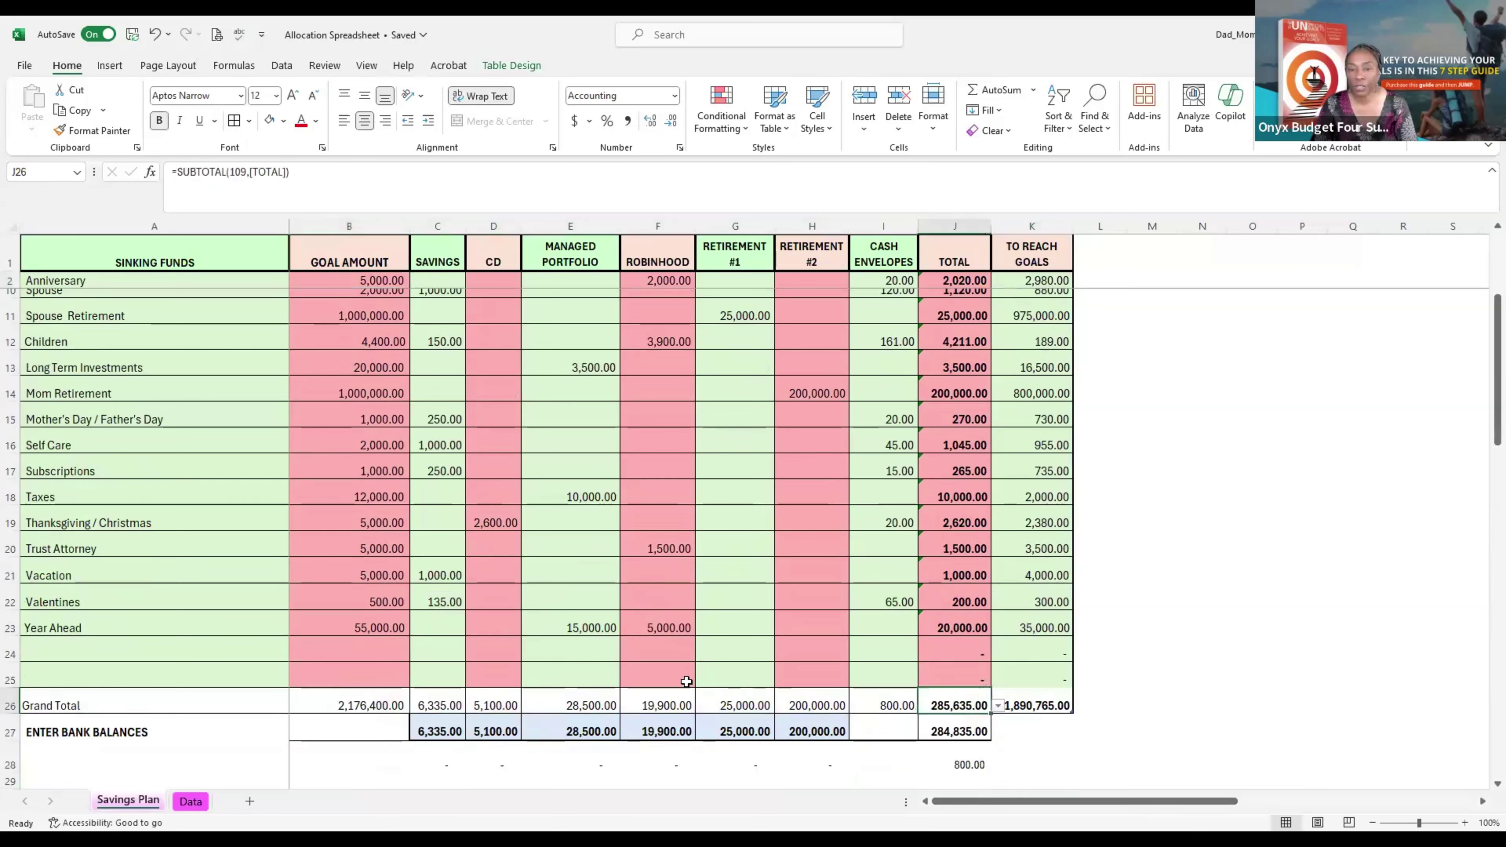
{"action": "left_click", "coordinate": [453, 704]}
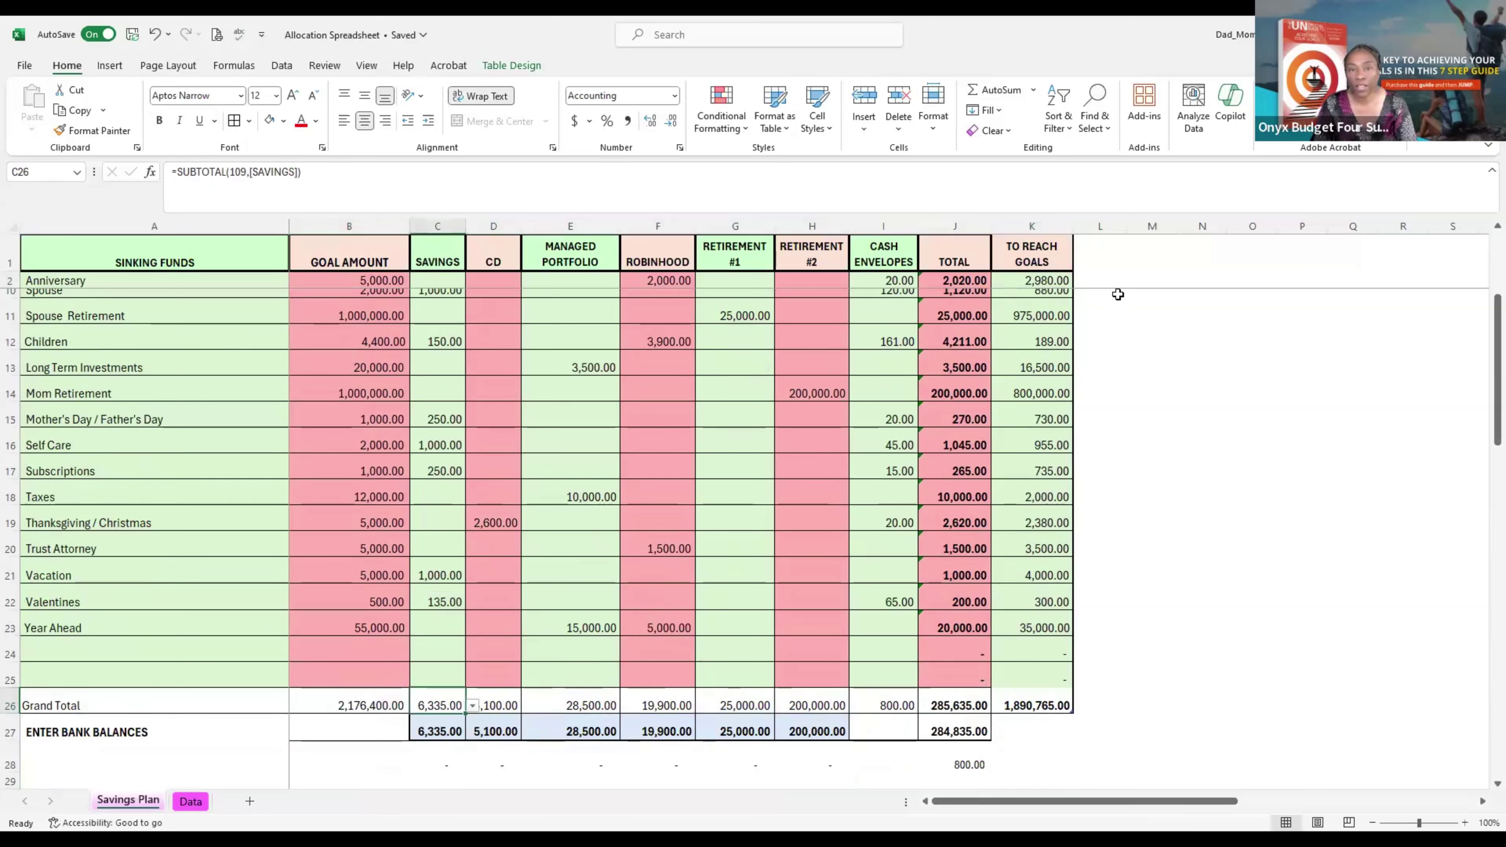
{"action": "left_click_drag", "start_coordinate": [667, 706], "coordinate": [444, 700]}
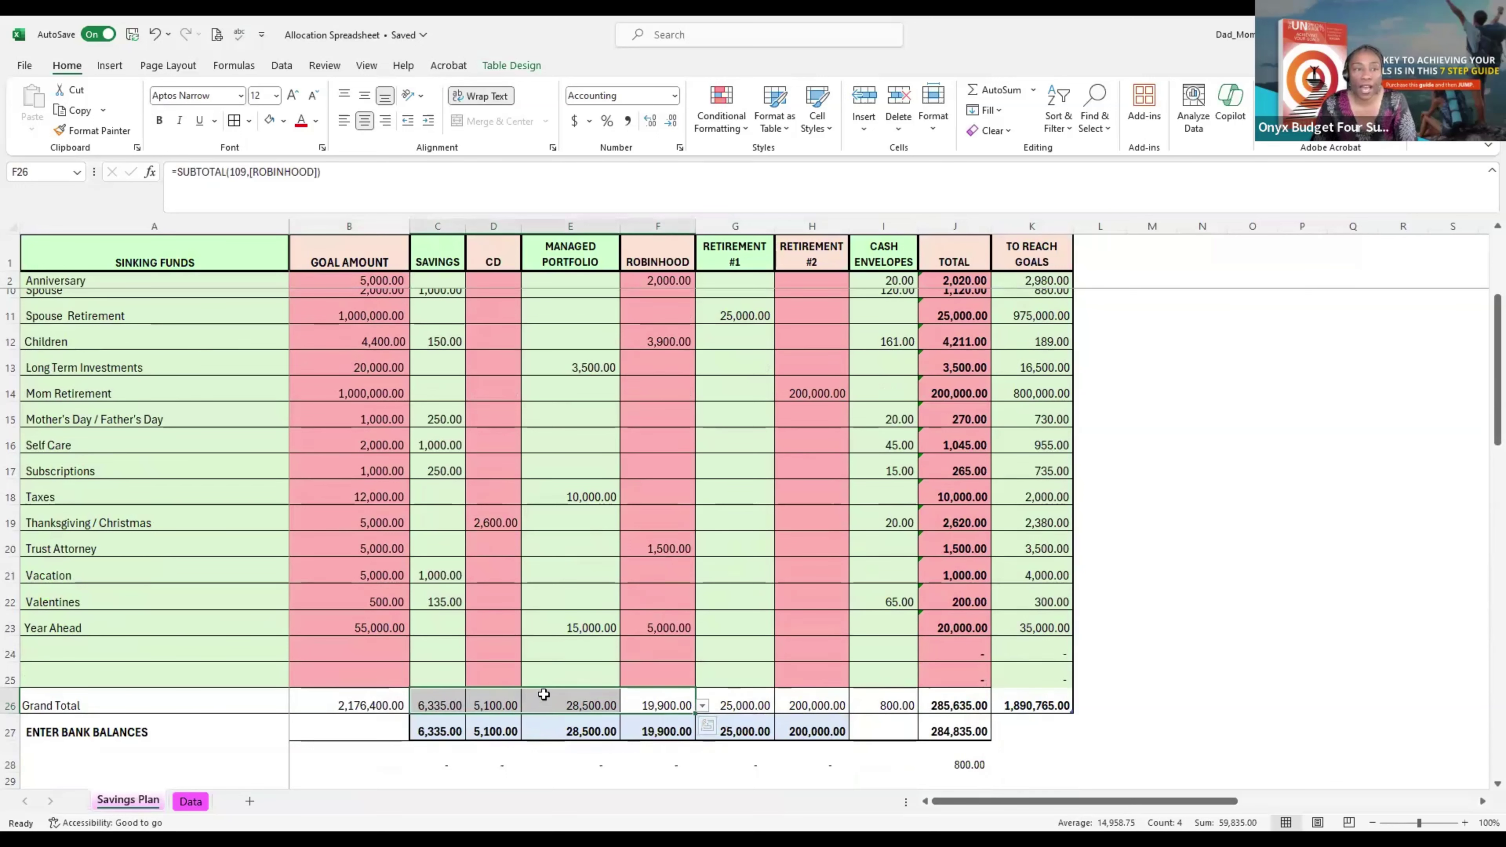
{"action": "scroll", "coordinate": [623, 299], "scroll_direction": "up", "scroll_amount": 3}
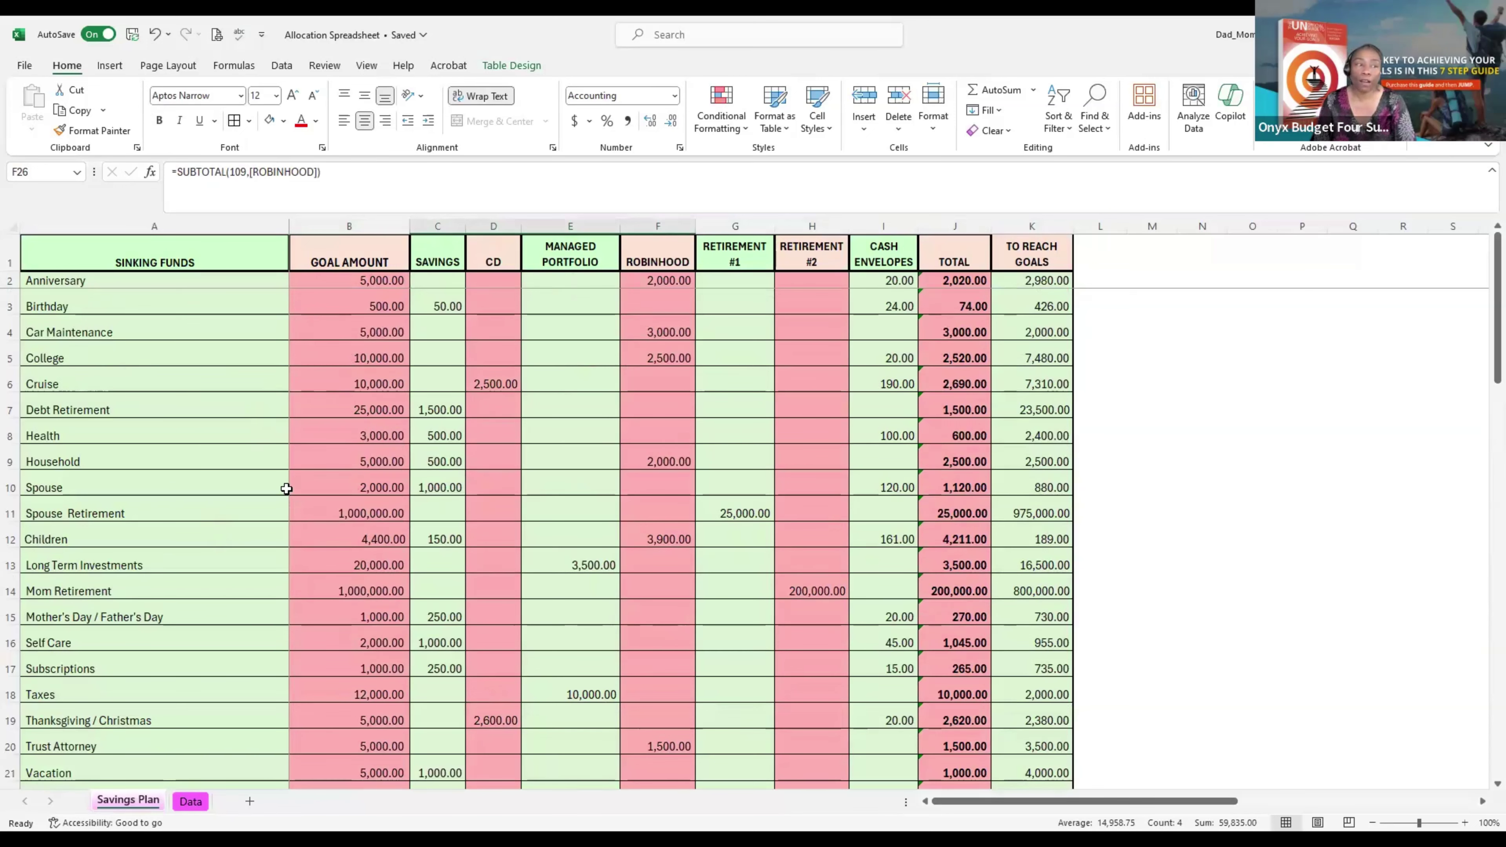
{"action": "scroll", "coordinate": [304, 752], "scroll_direction": "down", "scroll_amount": 2}
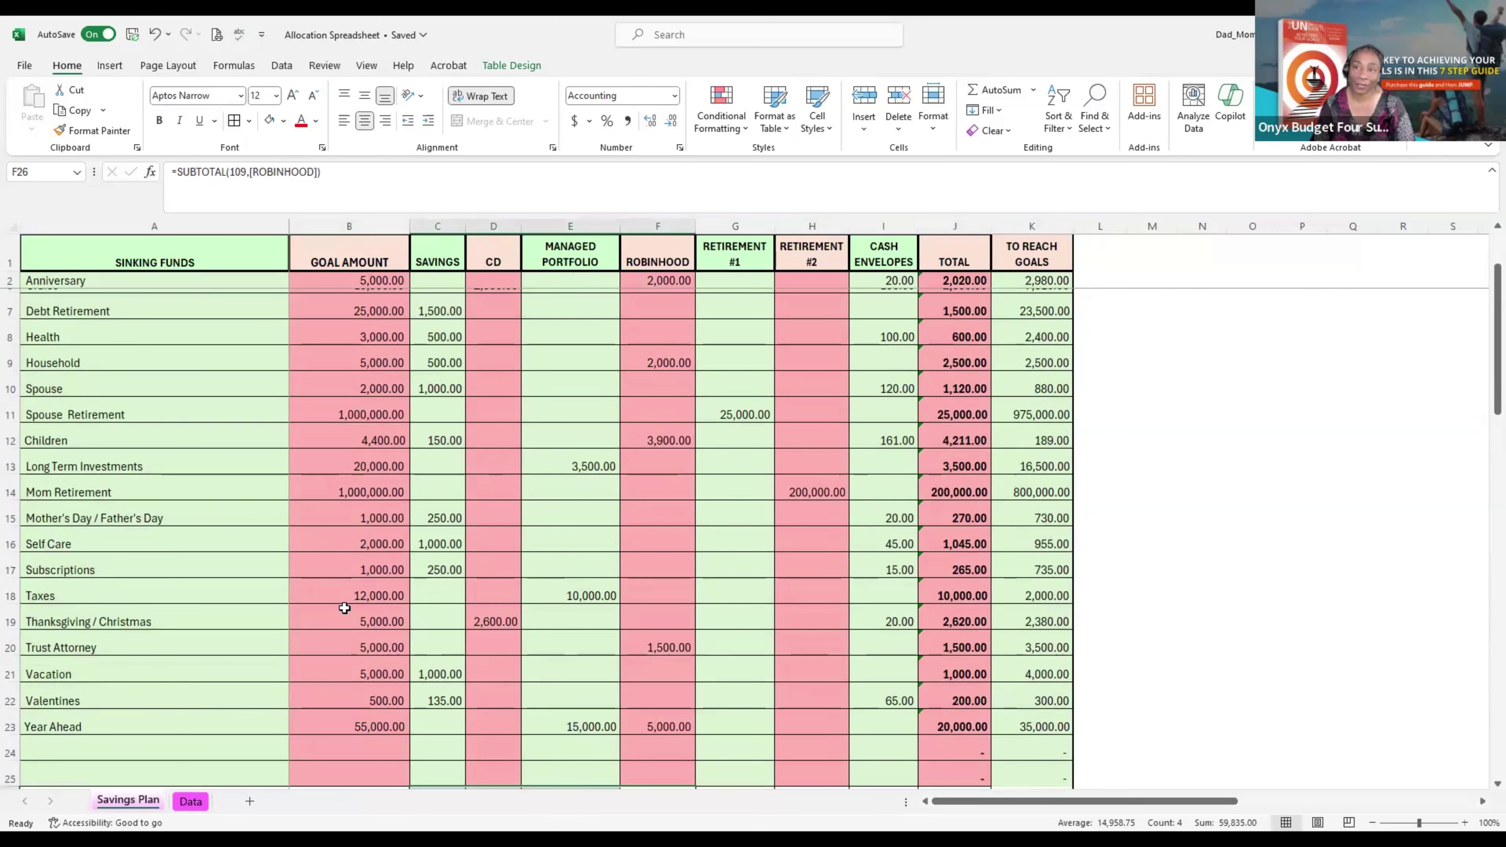
{"action": "scroll", "coordinate": [344, 608], "scroll_direction": "up", "scroll_amount": 2}
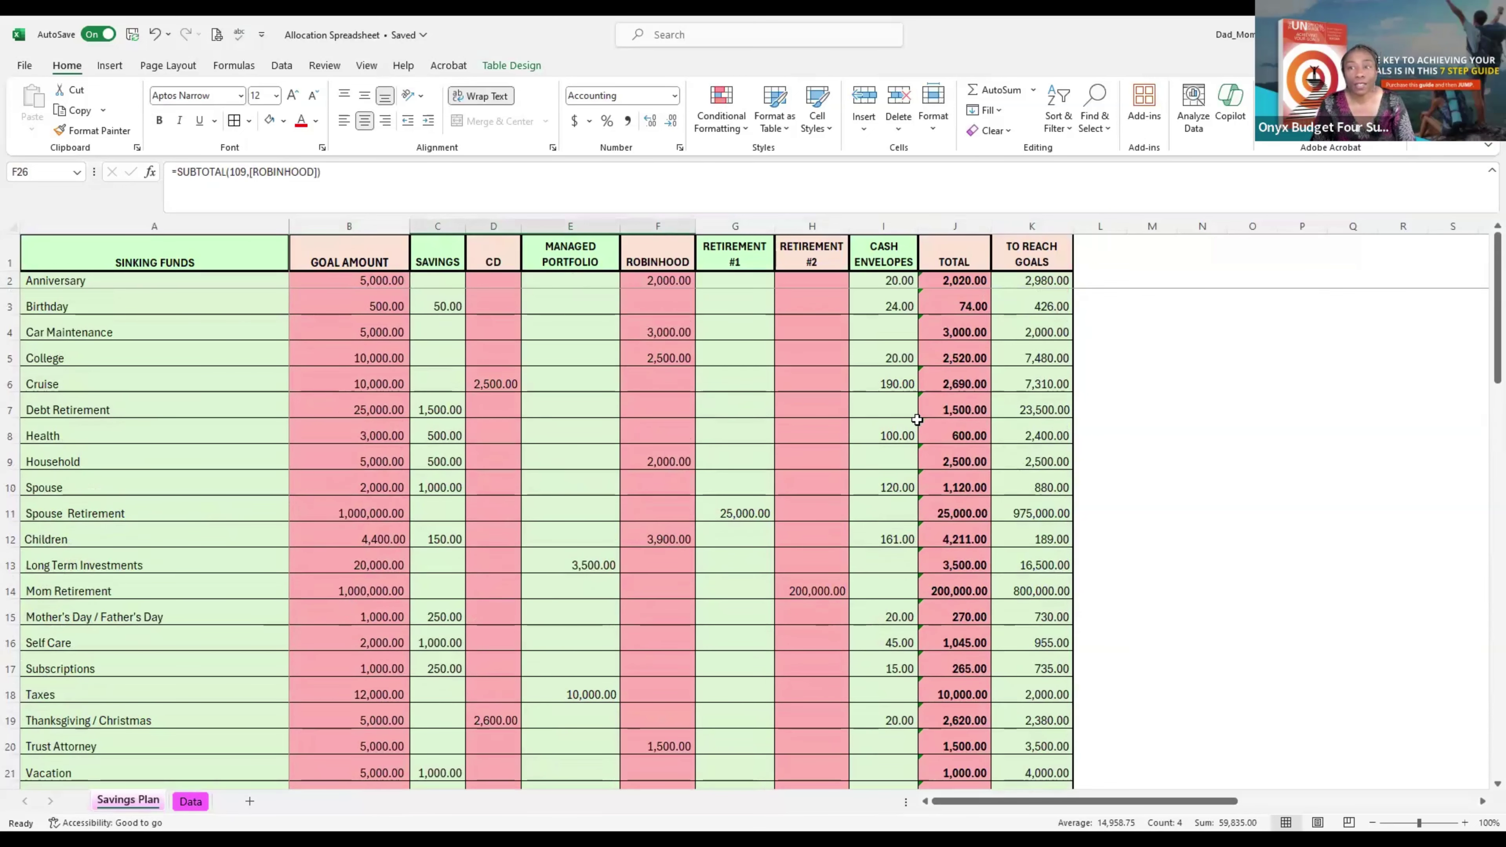
{"action": "left_click", "coordinate": [363, 320]}
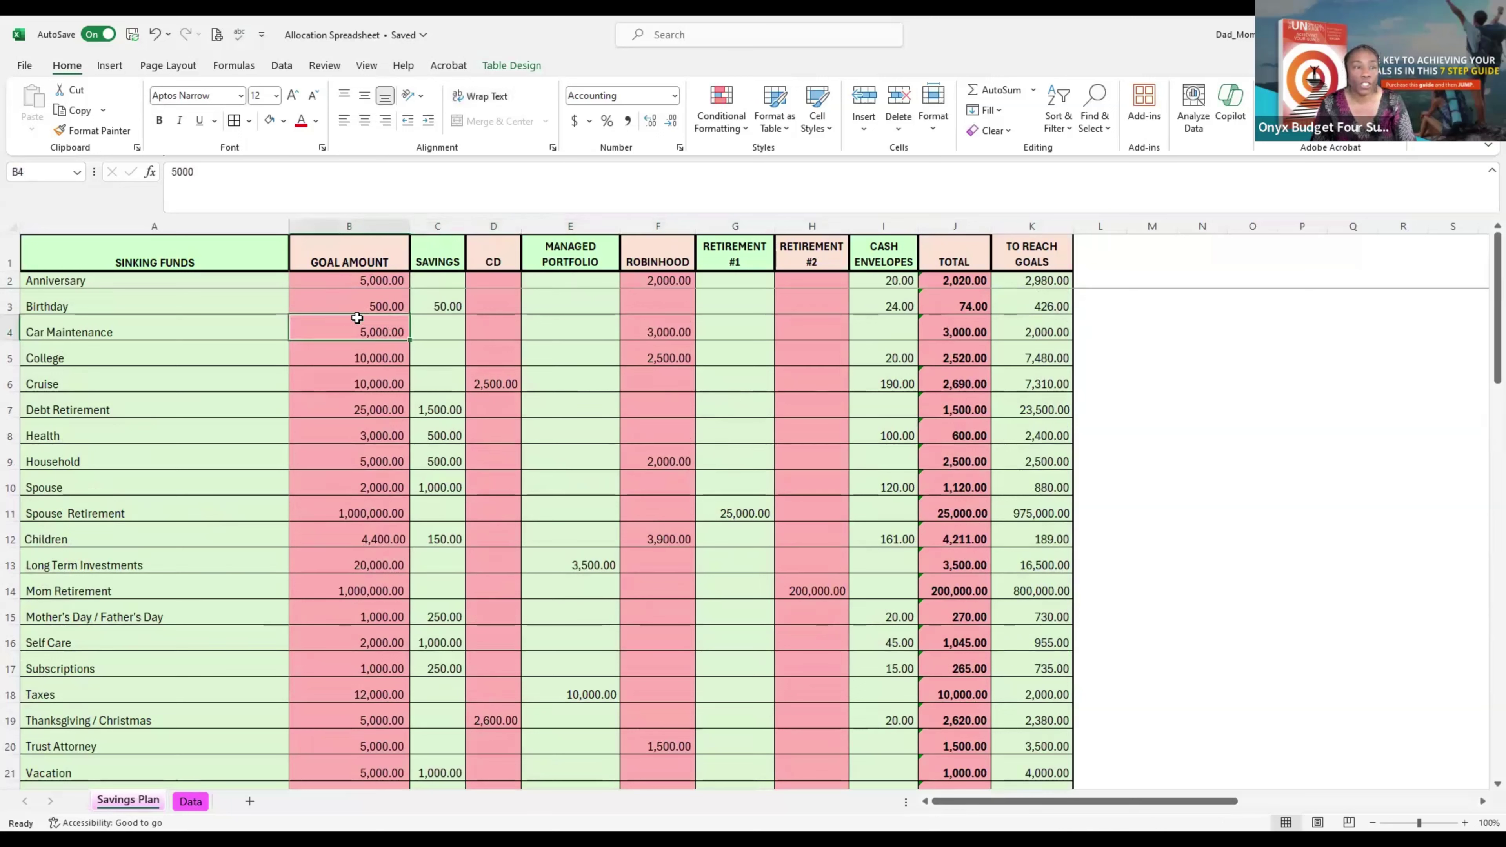
{"action": "left_click", "coordinate": [964, 326]}
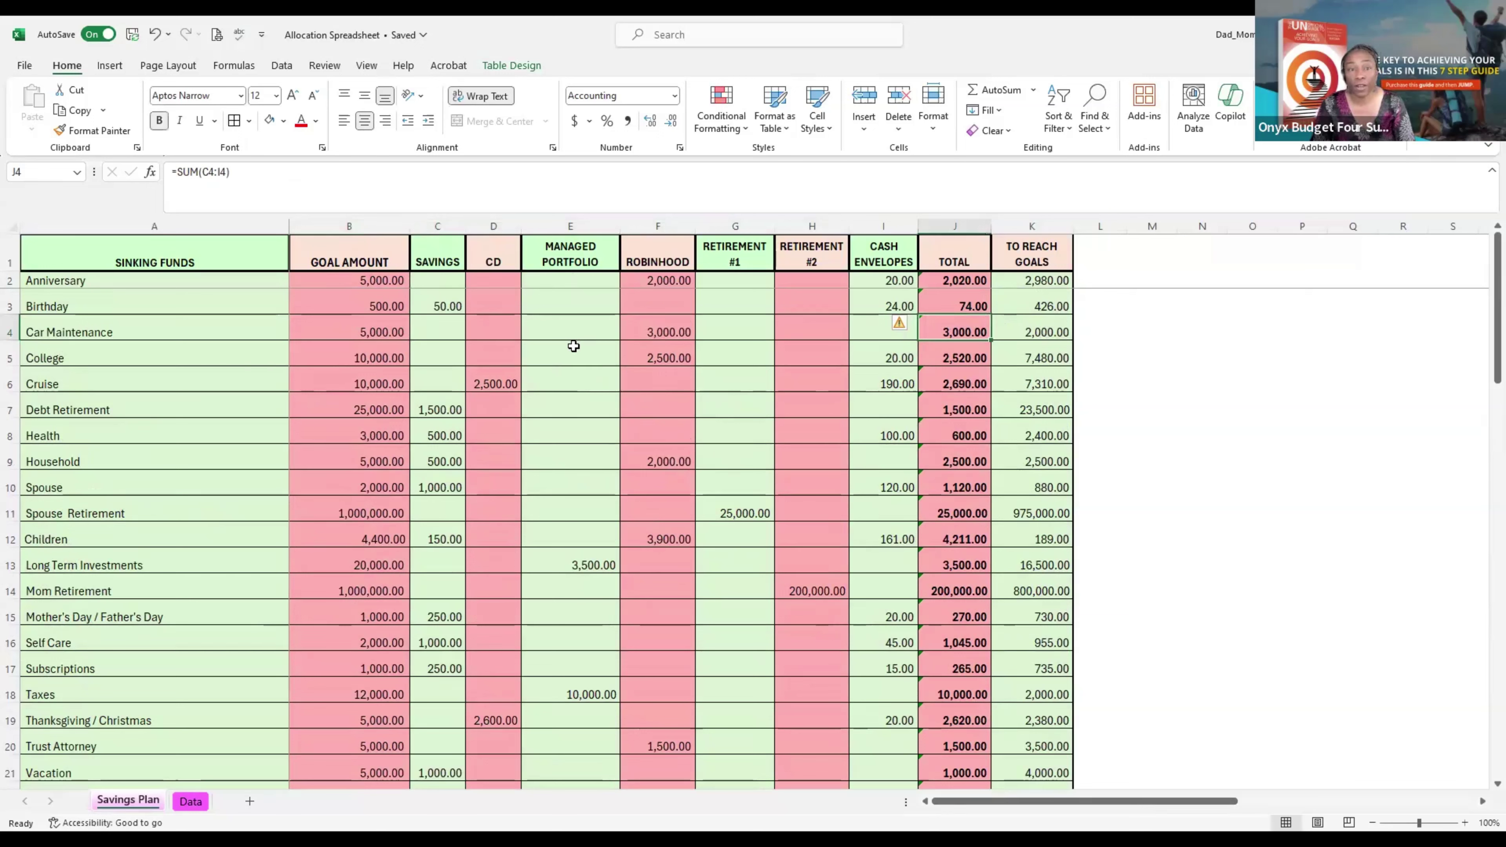
{"action": "left_click", "coordinate": [650, 320]}
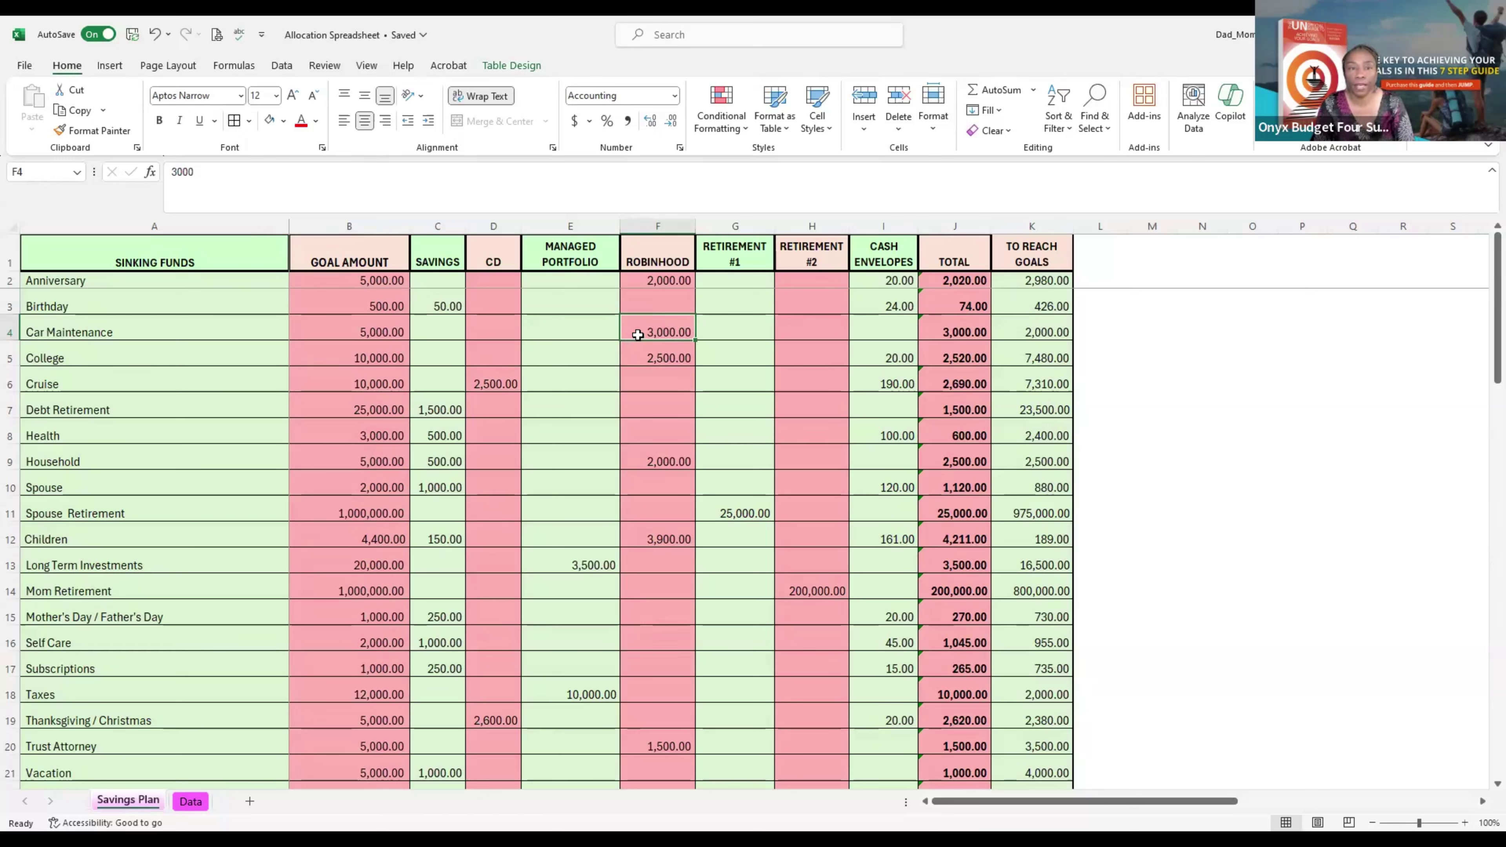
{"action": "left_click", "coordinate": [398, 334]}
{"action": "left_click", "coordinate": [1024, 330]}
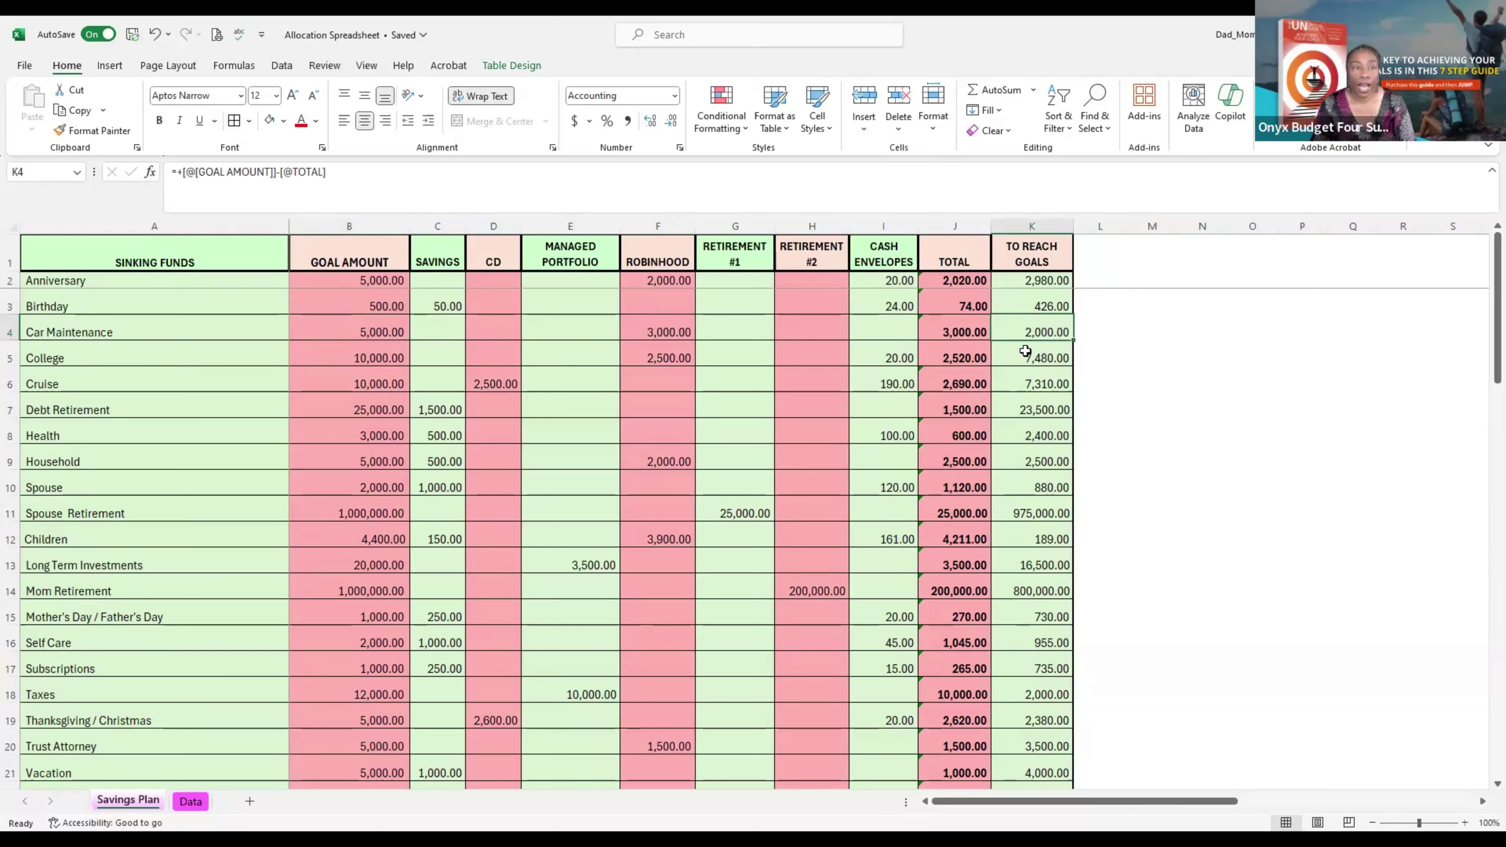
{"action": "left_click", "coordinate": [384, 354]}
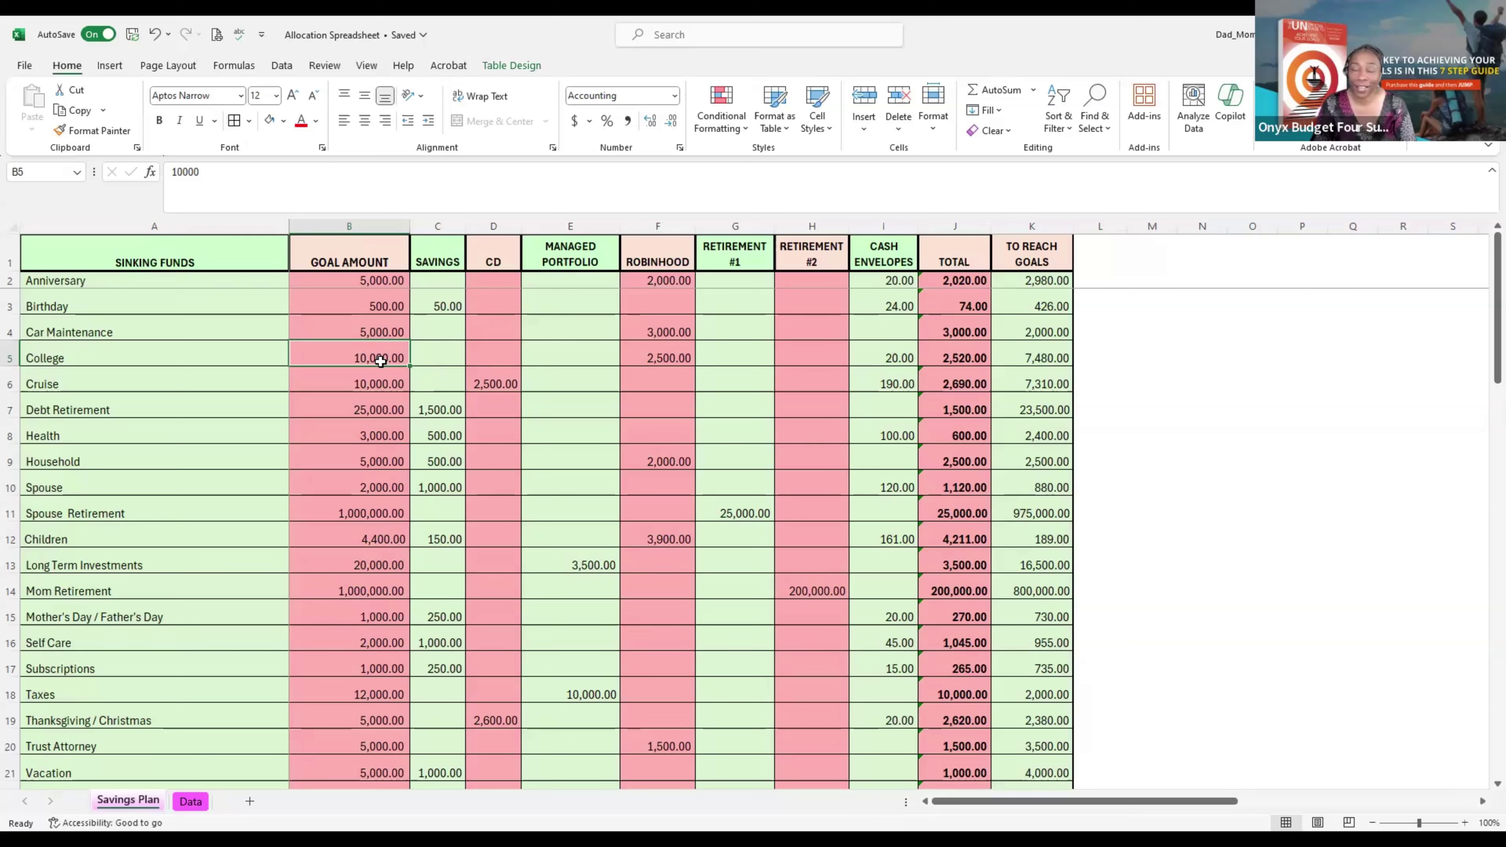
{"action": "left_click", "coordinate": [1041, 360]}
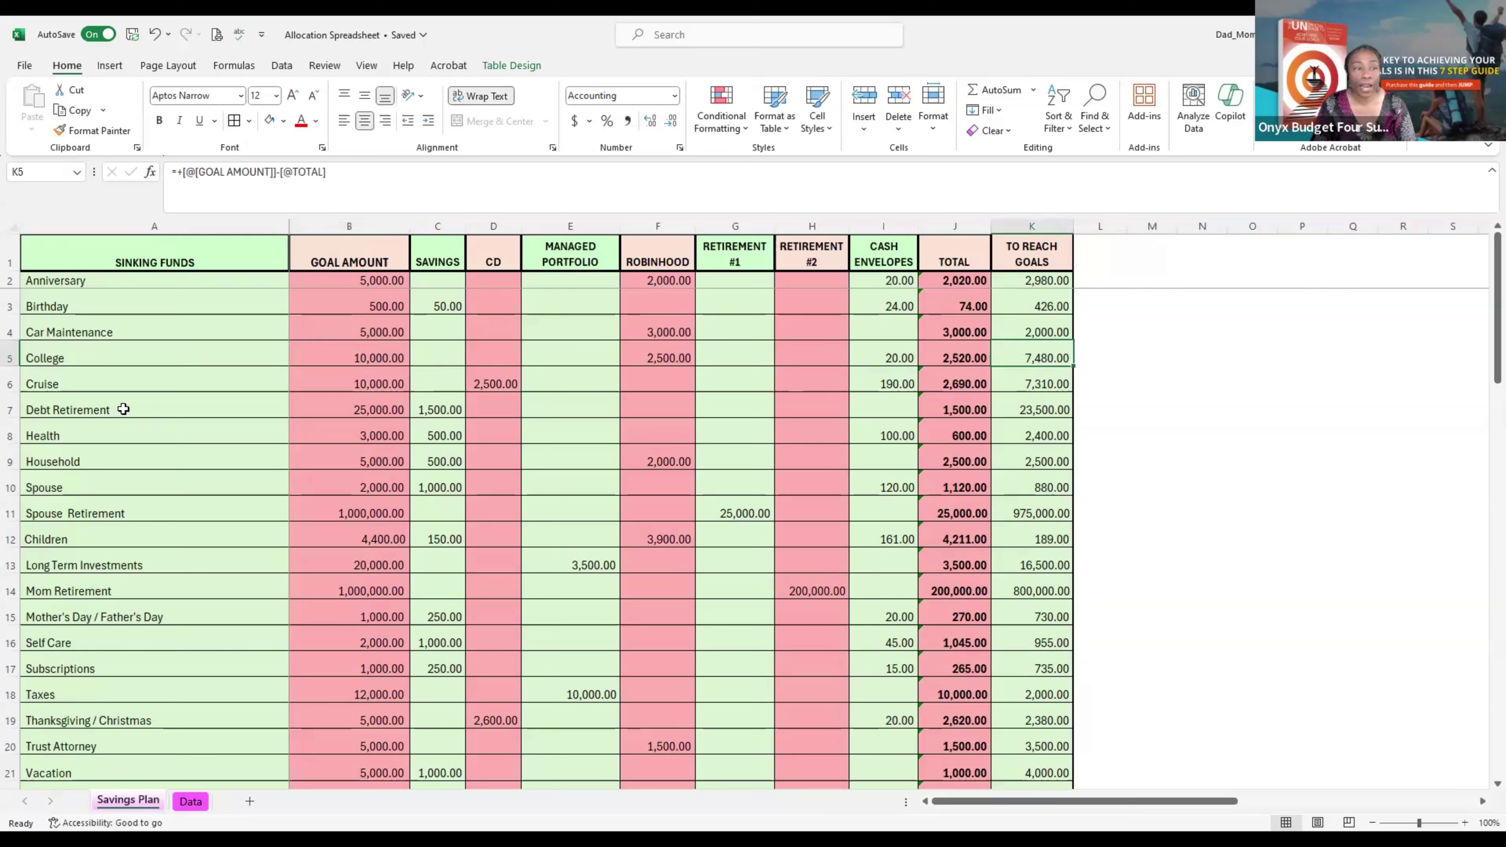
{"action": "left_click_drag", "start_coordinate": [178, 409], "coordinate": [984, 412]}
{"action": "left_click", "coordinate": [328, 407]}
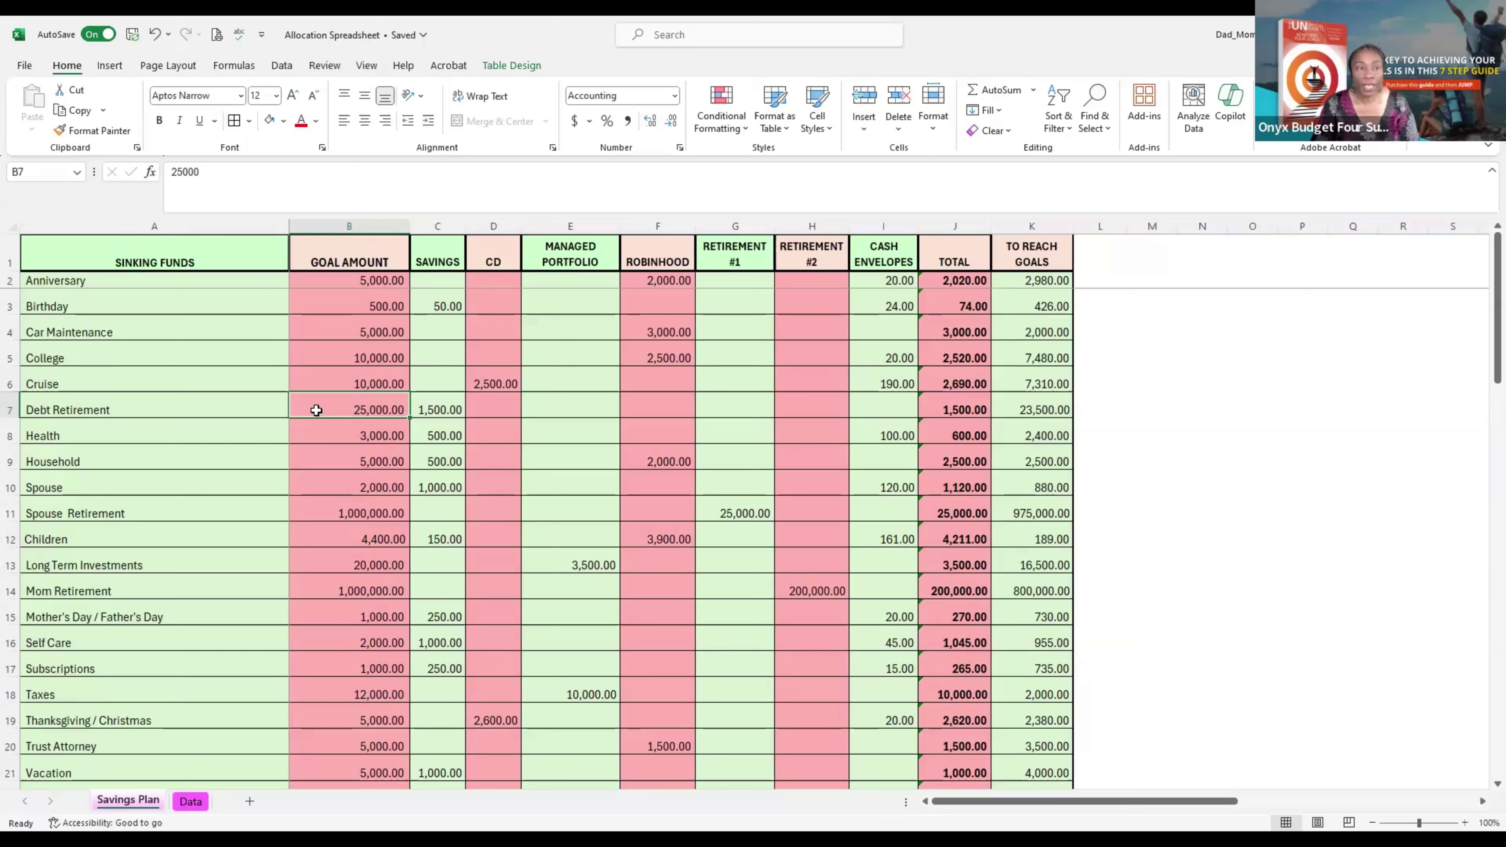
{"action": "left_click", "coordinate": [340, 281]}
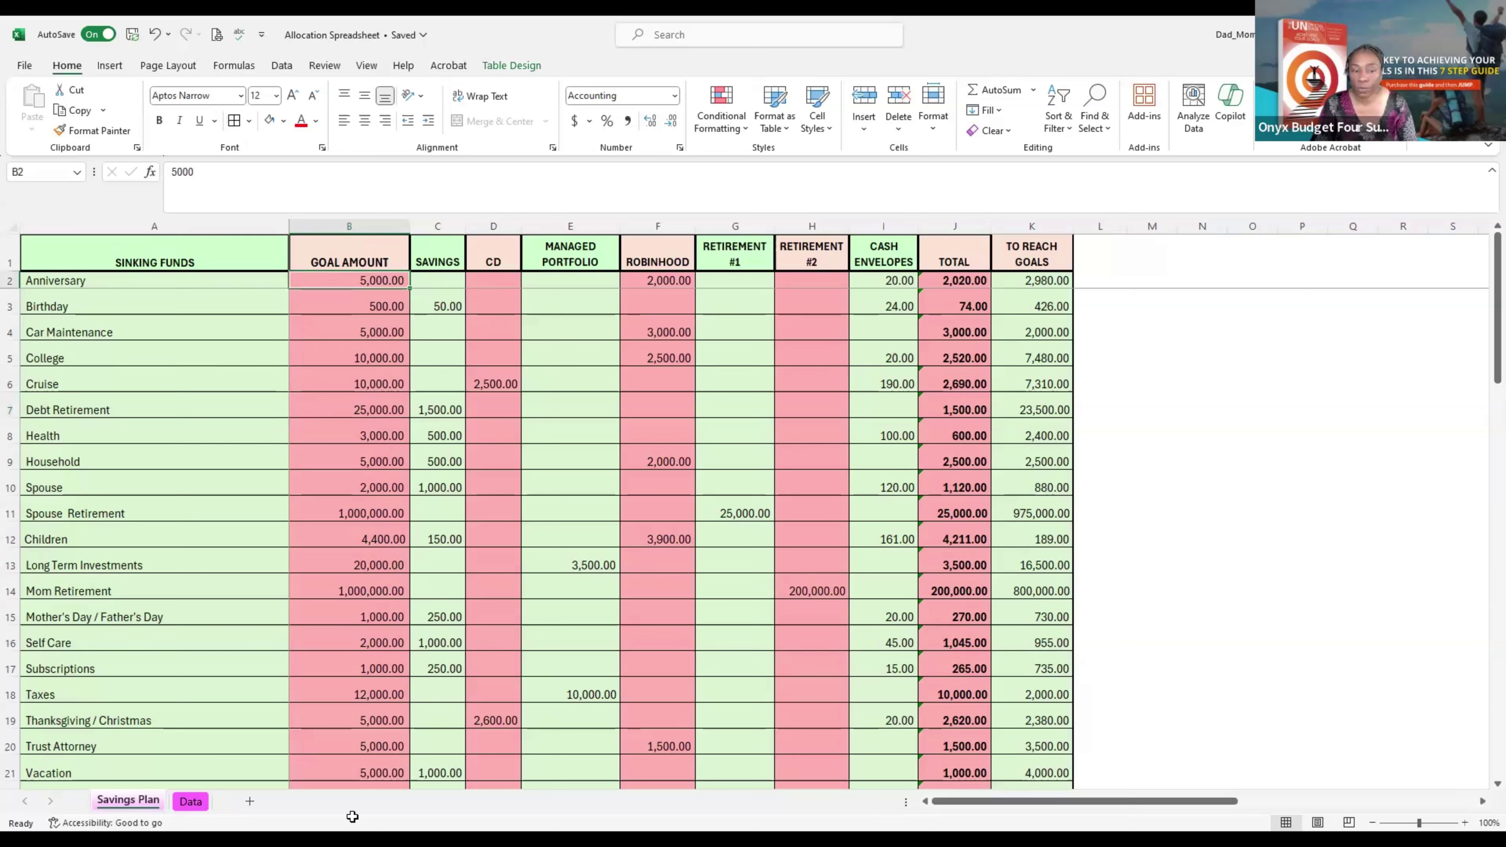
{"action": "key", "text": "ctrl+shift+Down"}
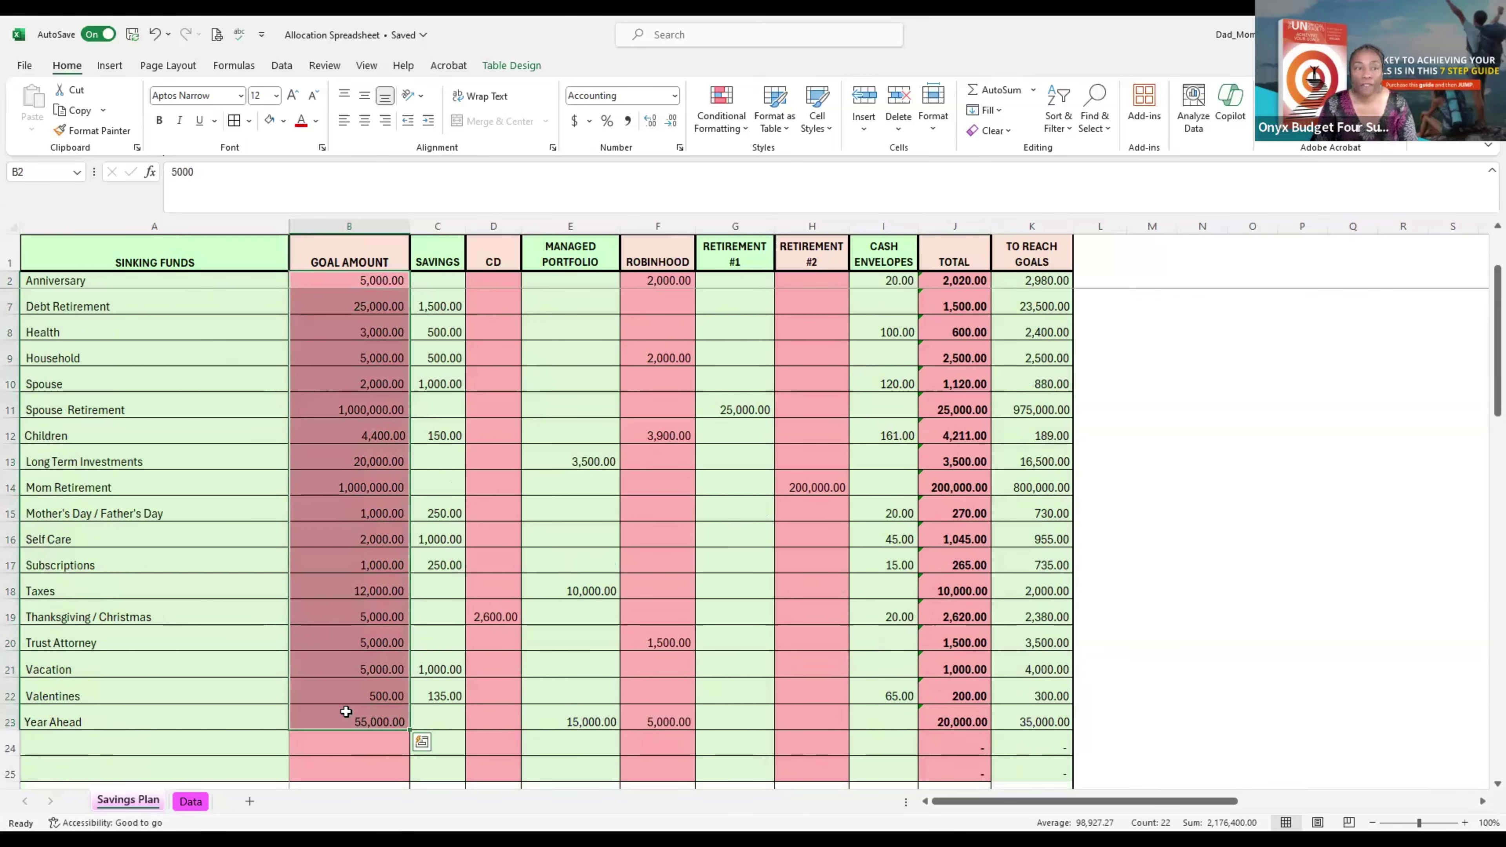
{"action": "scroll", "coordinate": [346, 712], "scroll_direction": "up", "scroll_amount": 2}
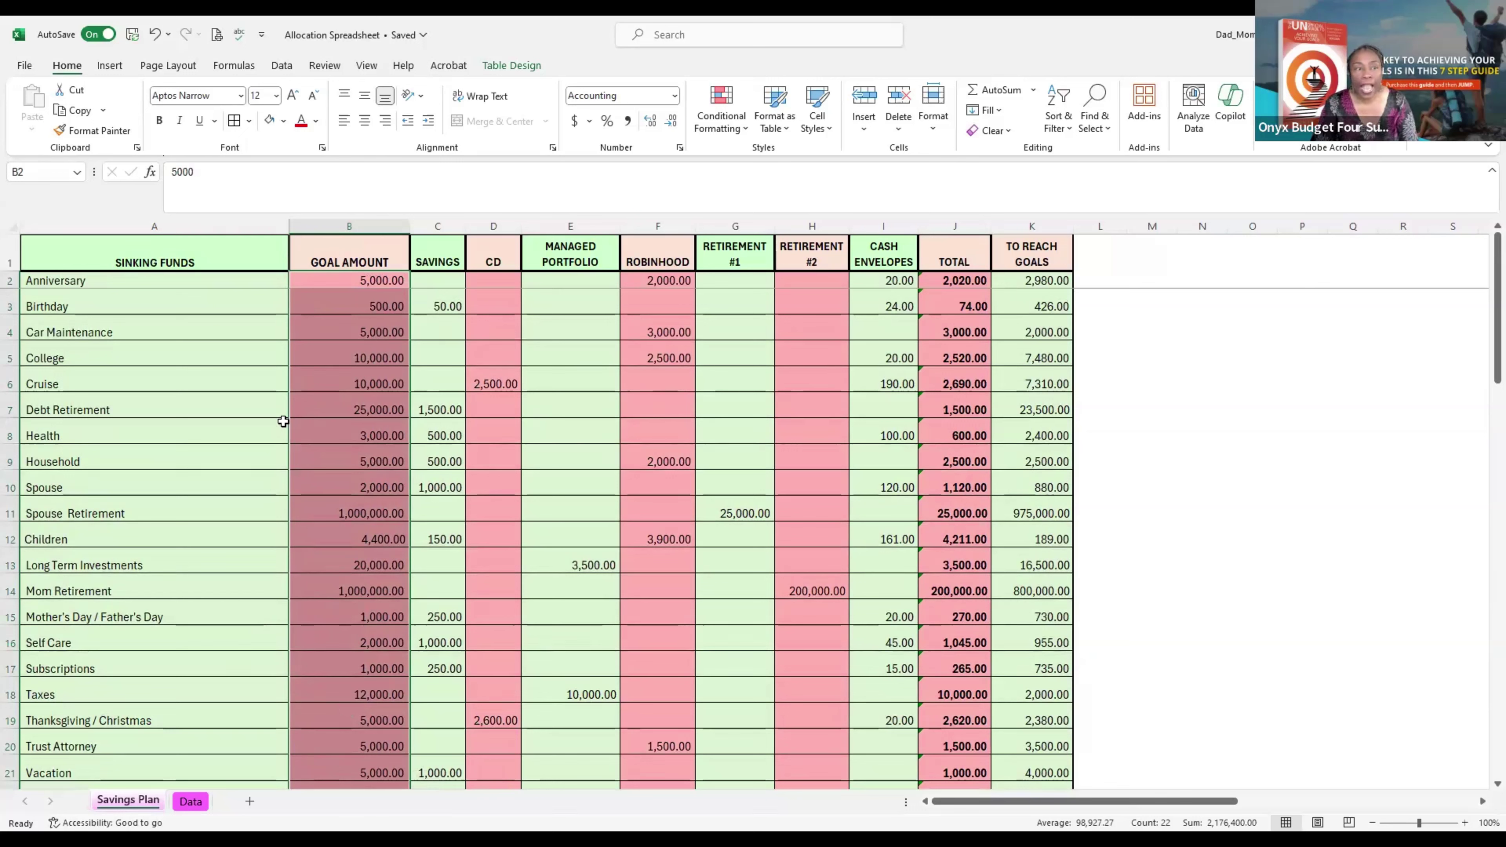
{"action": "left_click", "coordinate": [323, 406]}
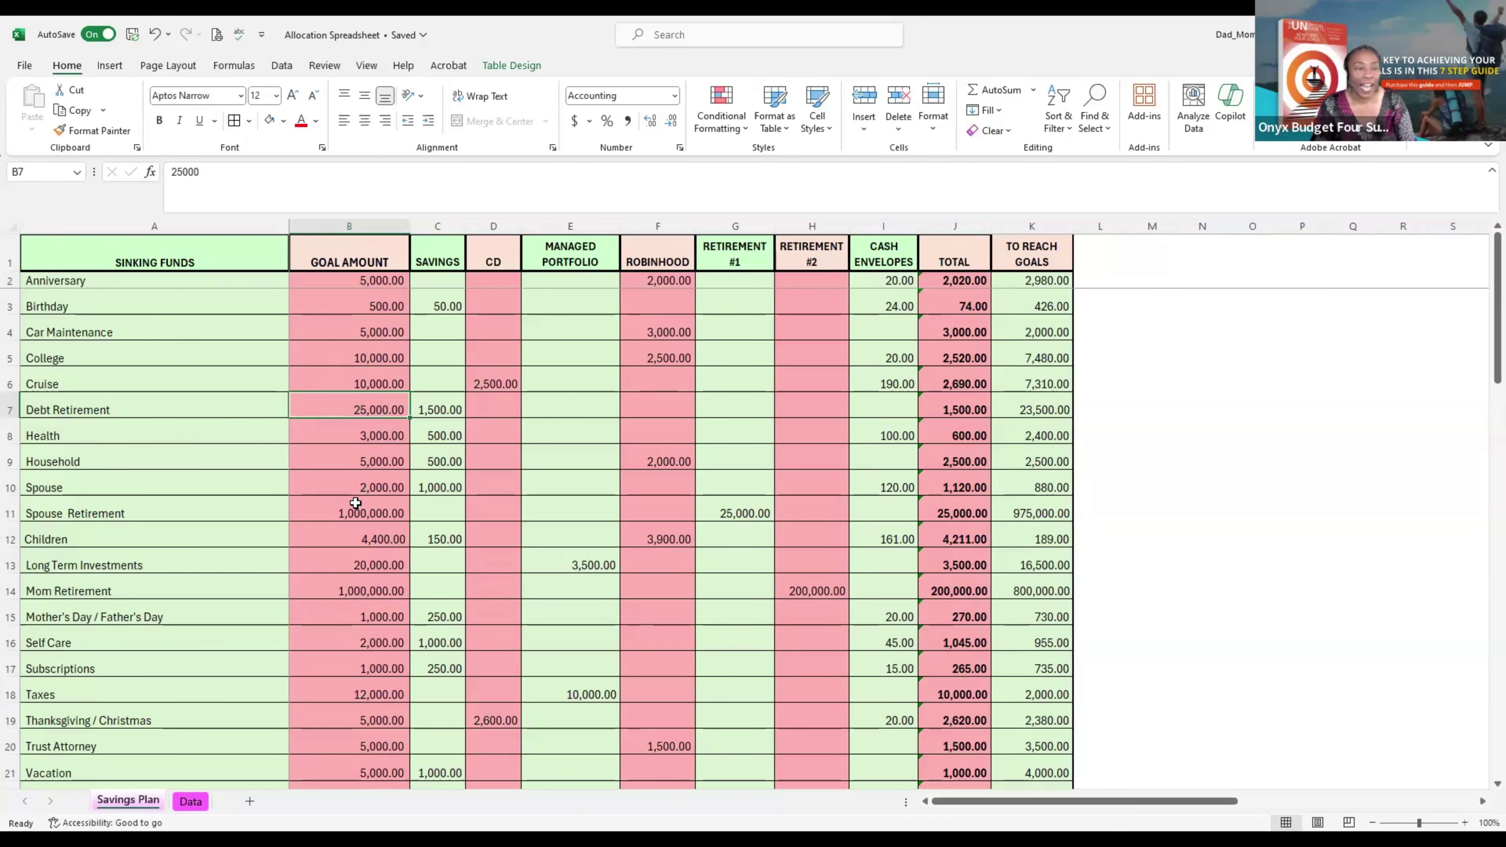
{"action": "scroll", "coordinate": [355, 495], "scroll_direction": "down", "scroll_amount": 1}
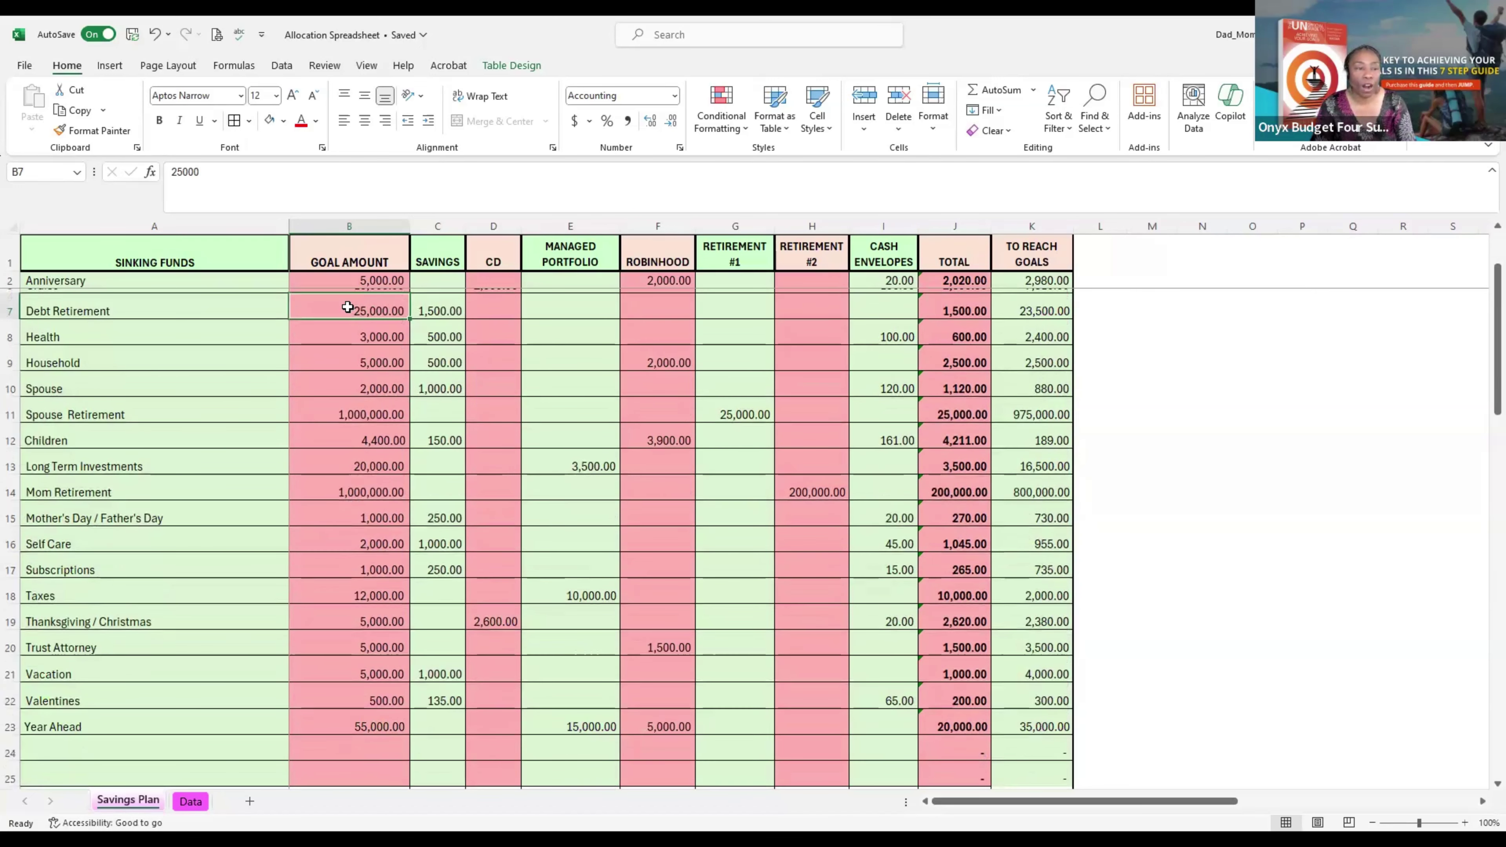
{"action": "left_click", "coordinate": [357, 622]}
{"action": "left_click", "coordinate": [957, 620]}
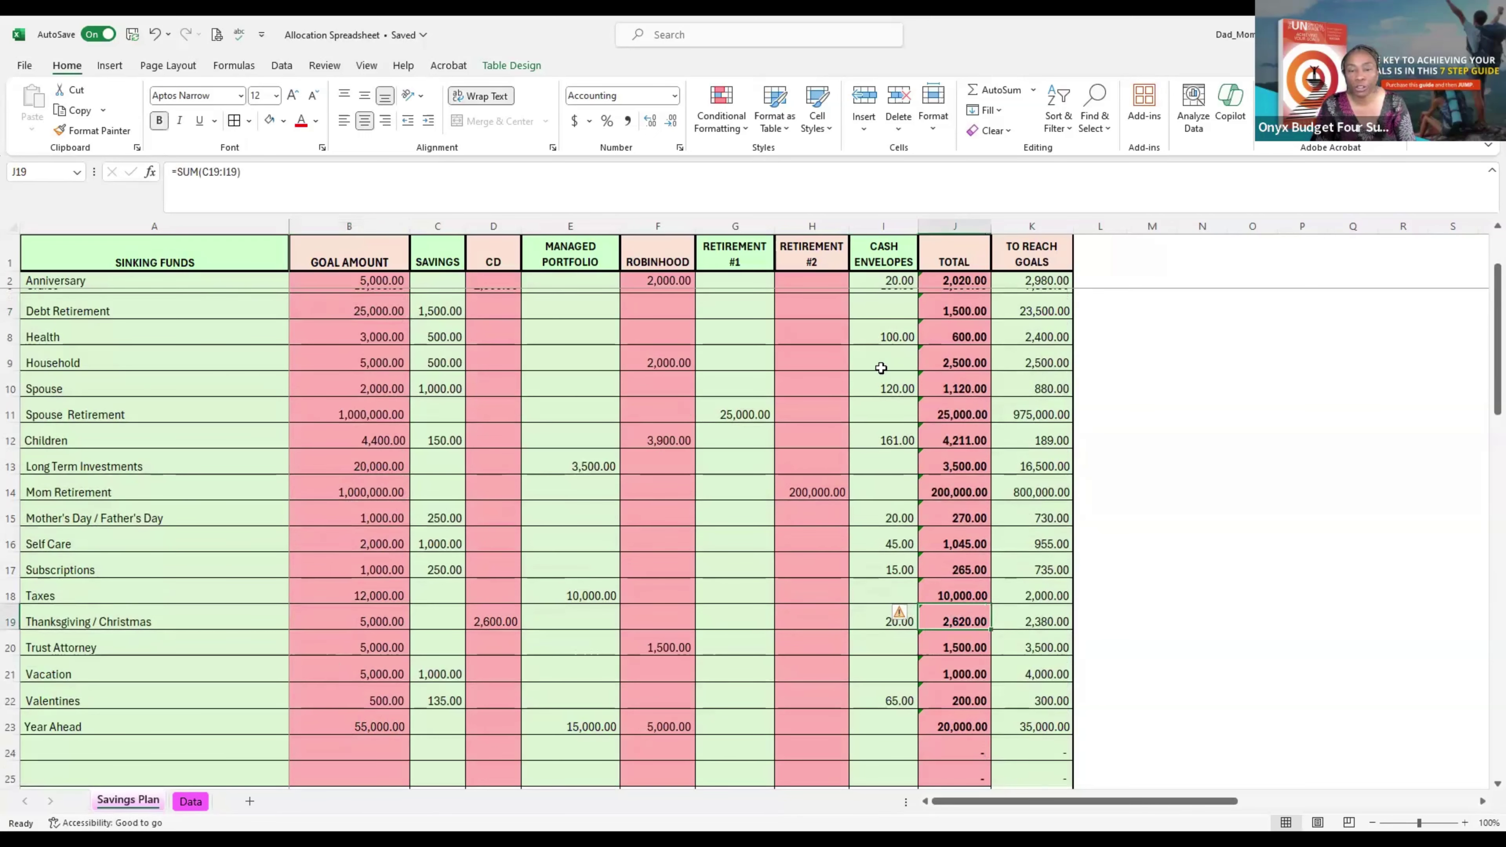
{"action": "scroll", "coordinate": [883, 356], "scroll_direction": "up", "scroll_amount": 1}
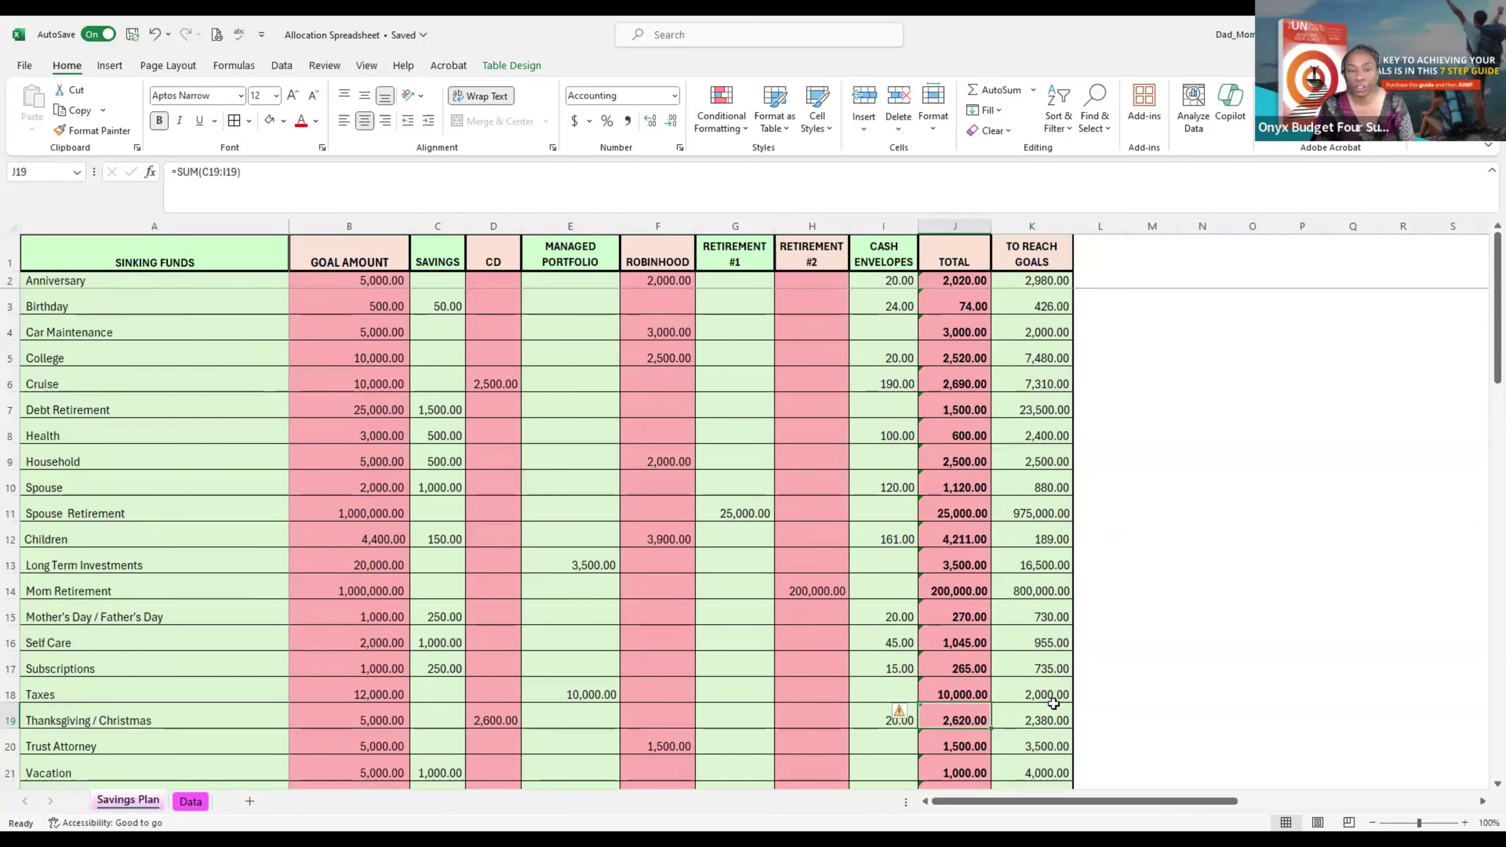
{"action": "scroll", "coordinate": [1055, 719], "scroll_direction": "down", "scroll_amount": 2}
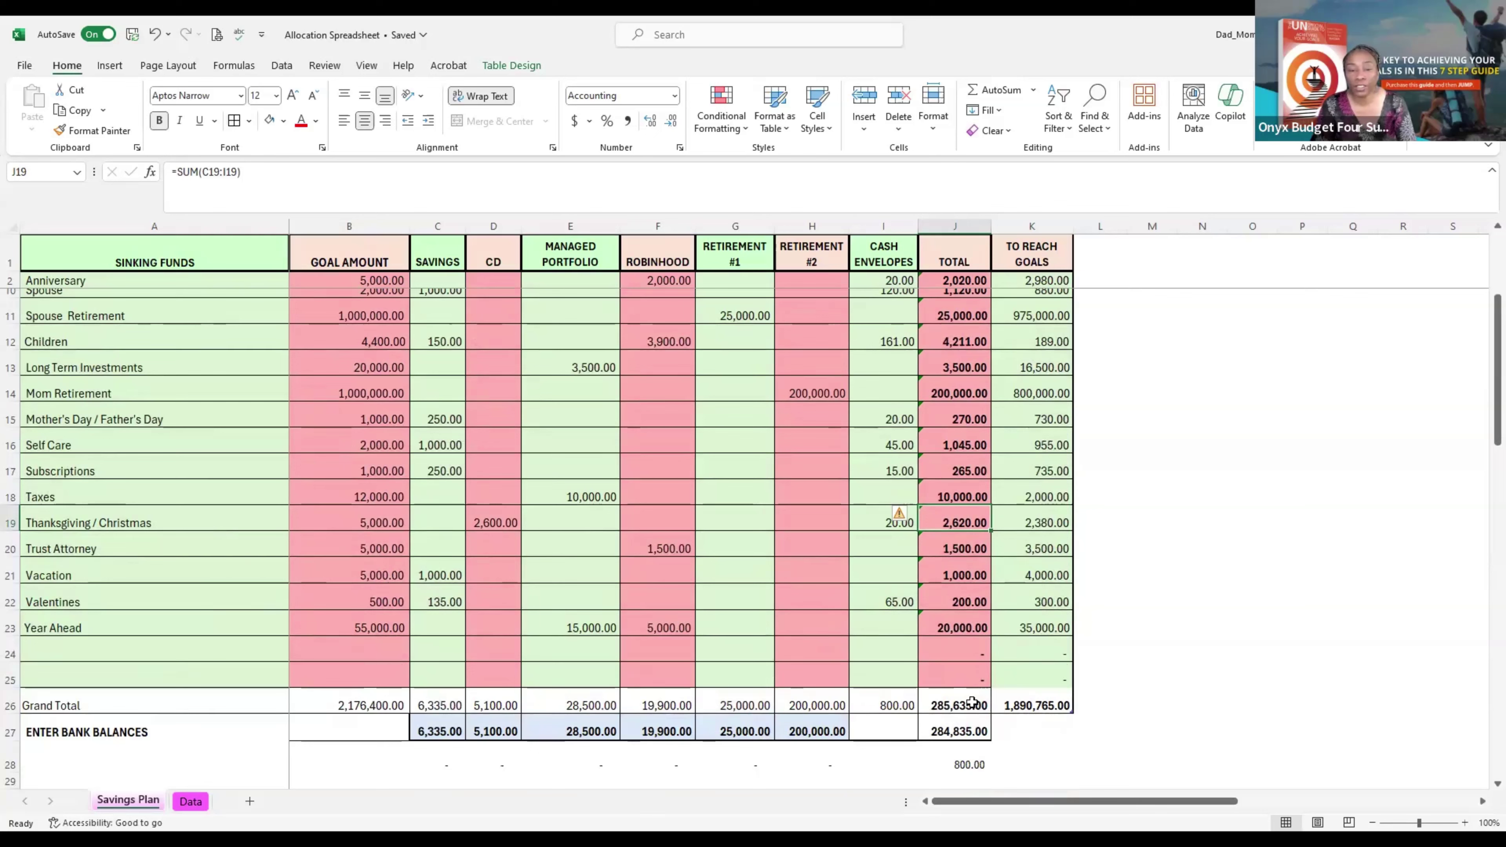
{"action": "scroll", "coordinate": [641, 811], "scroll_direction": "up", "scroll_amount": 2}
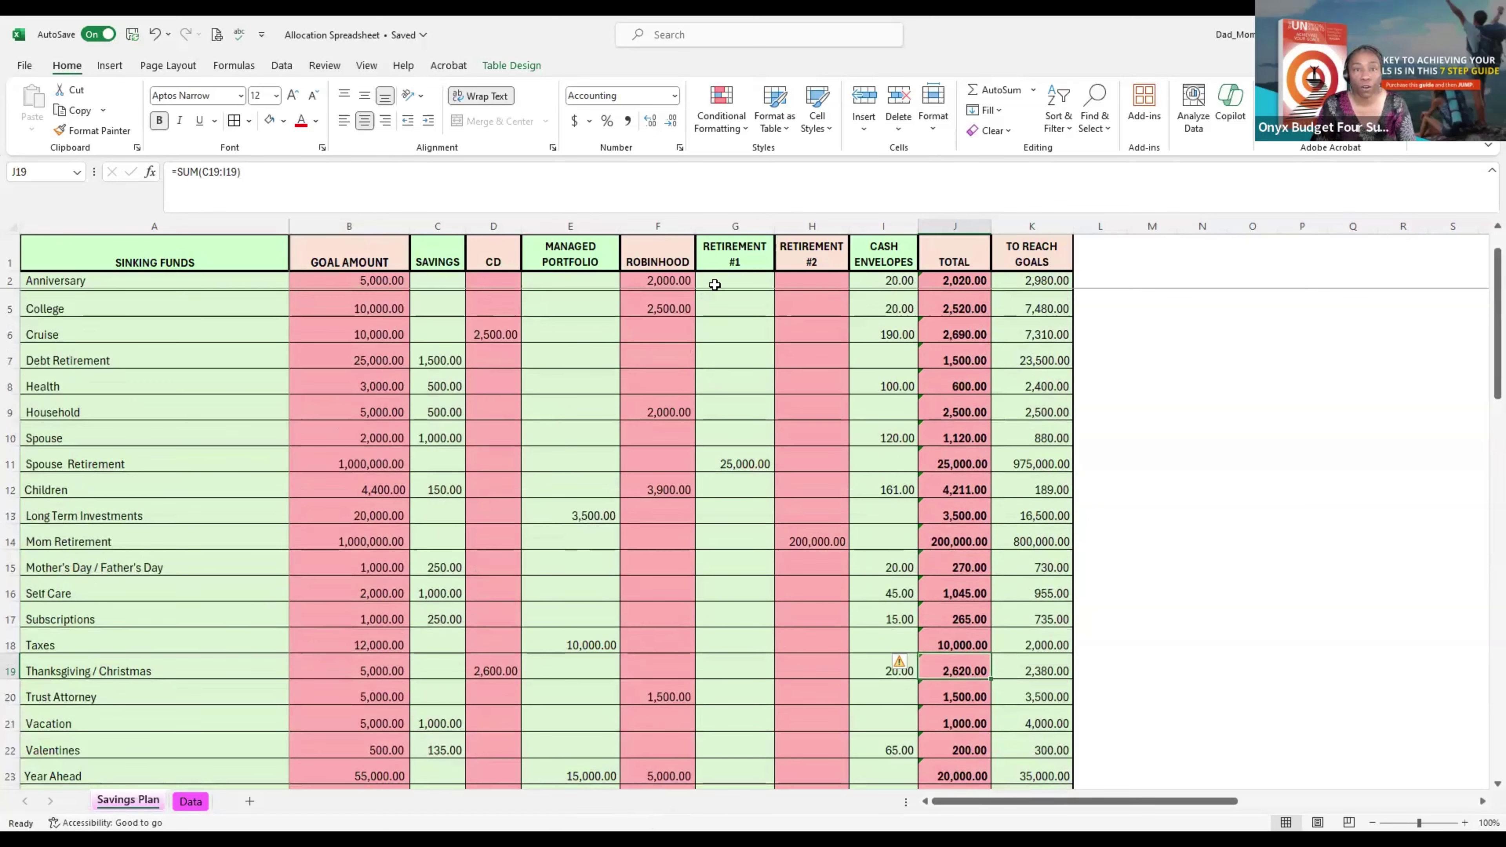